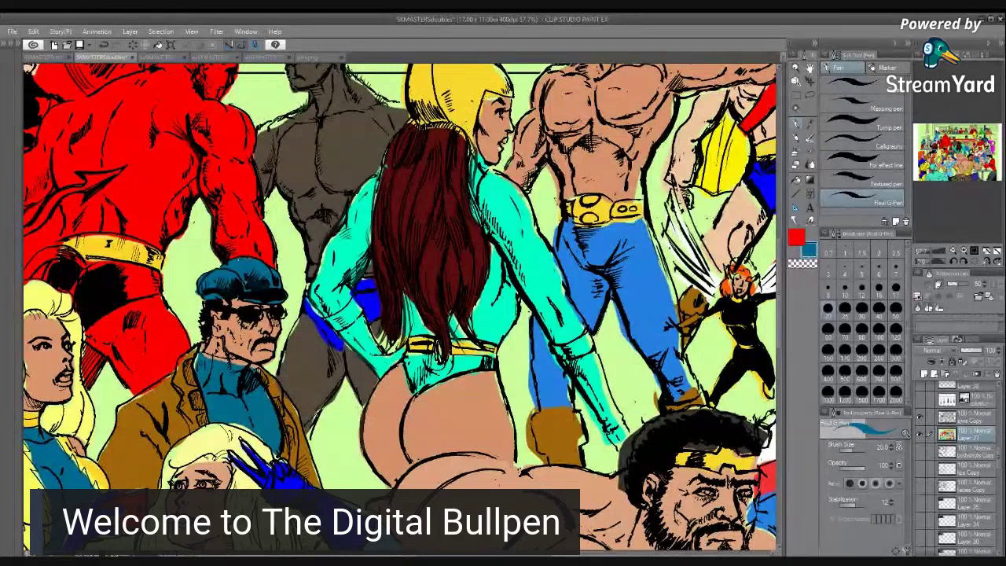
Touch up the outer edge of the yellow-masked red figure's hood, shoulder and back with bright red pen strokes
left_click(797, 238)
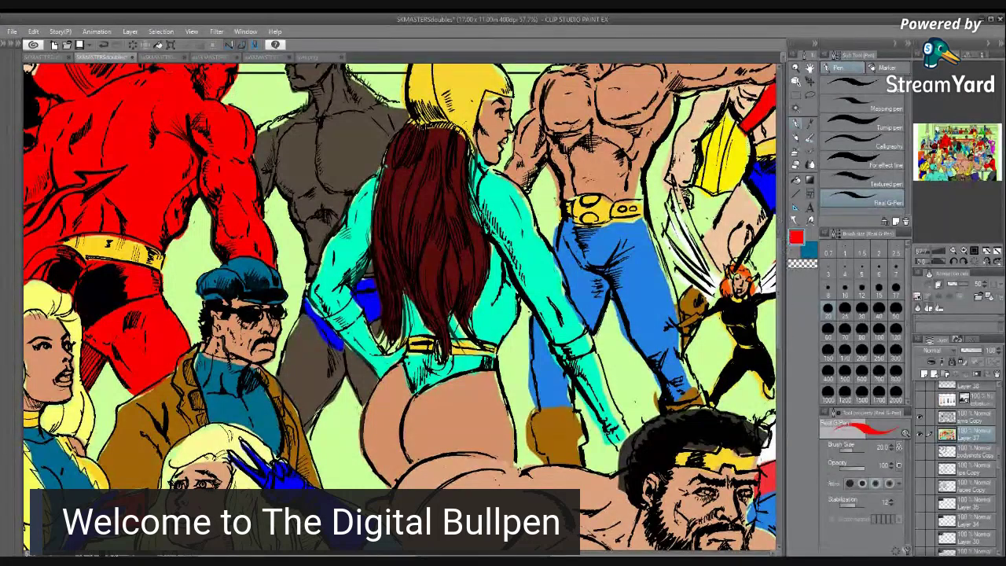
left_click_drag(780, 260, 778, 302)
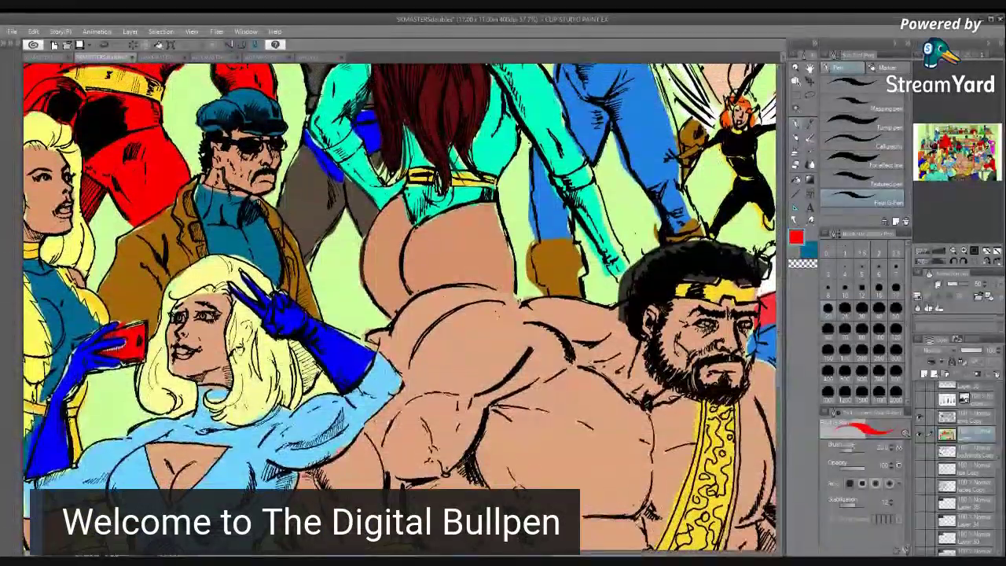
left_click_drag(496, 555, 423, 555)
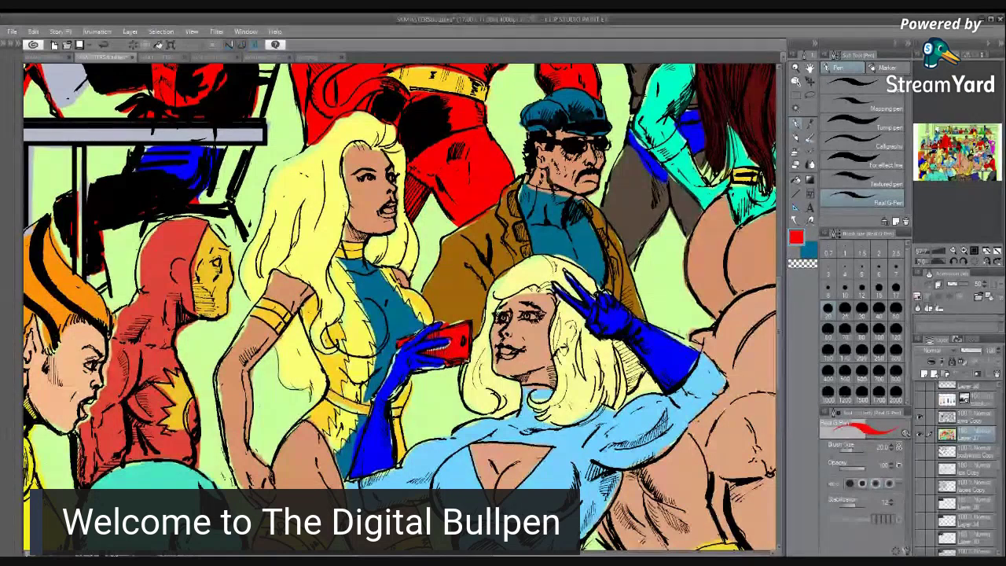
key("x")
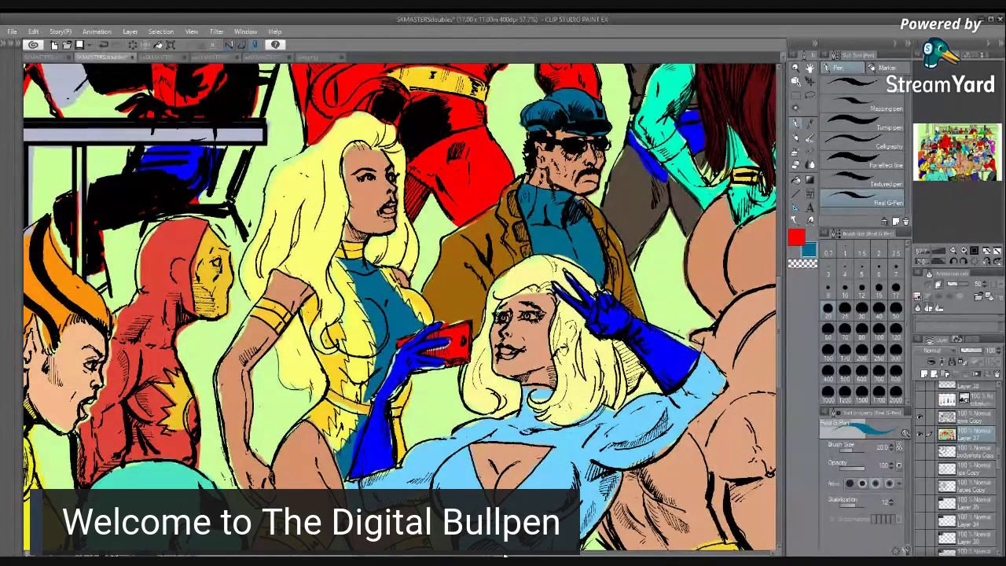
left_click_drag(485, 555, 381, 555)
scroll(403, 307, "left", 4)
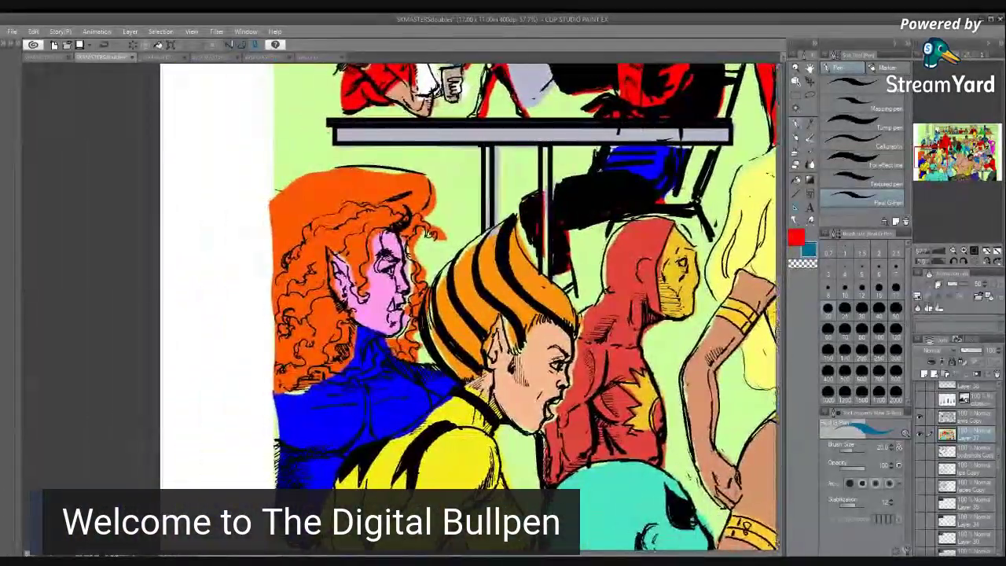
key("x")
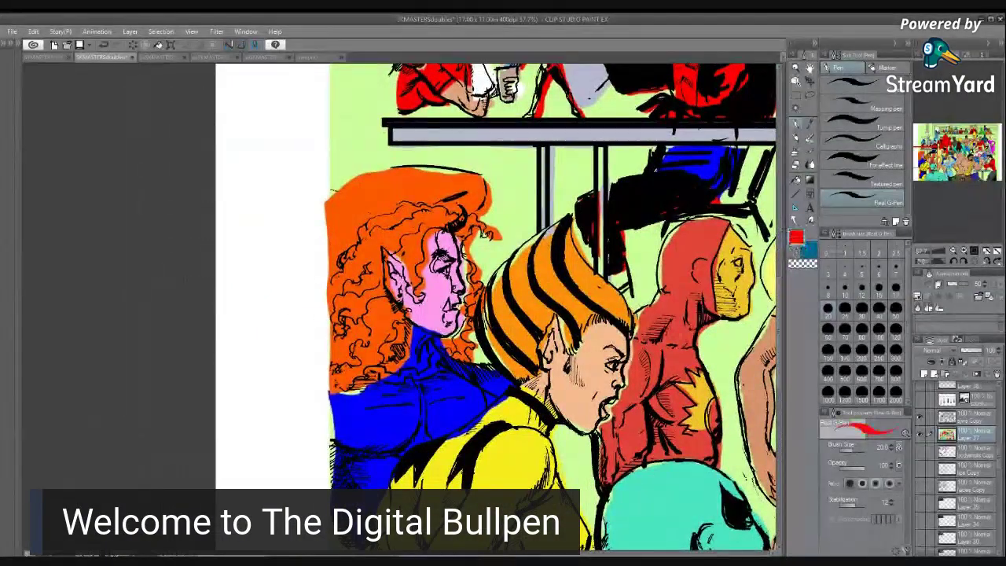
left_click_drag(679, 230, 662, 250)
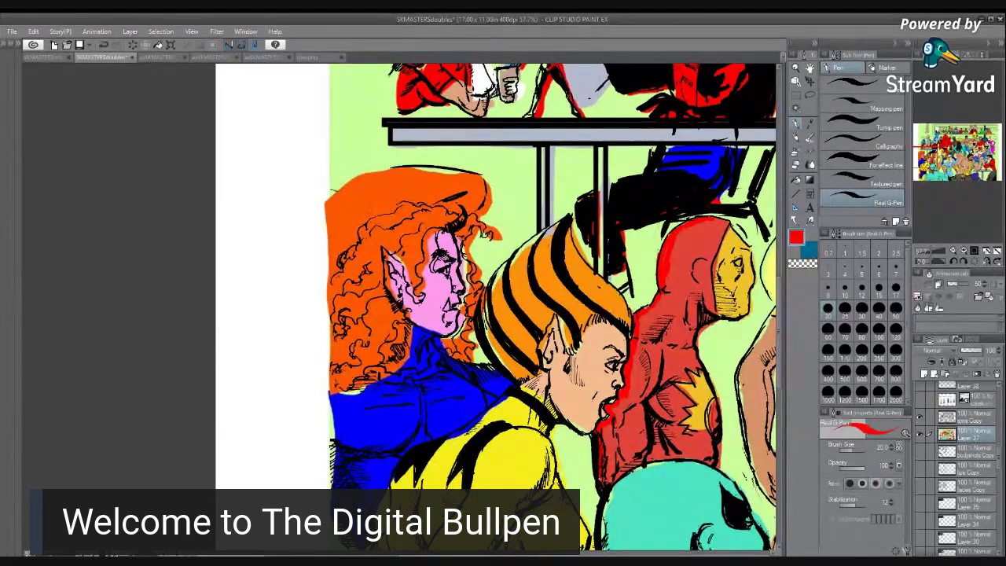
Paint the seated brown-haired woman's white sleeve red and extend the red of her top behind her arm
left_click_drag(780, 285, 780, 219)
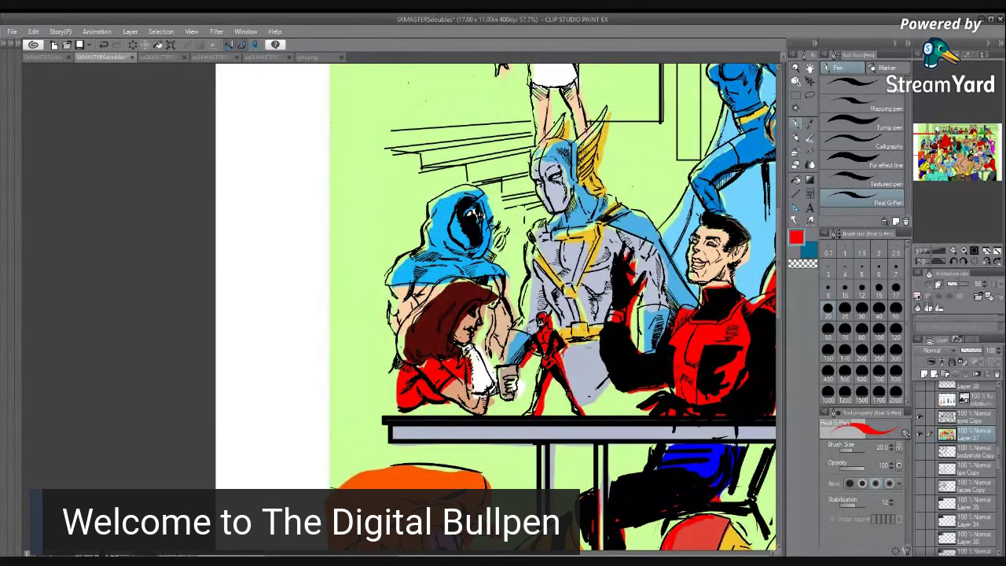
mouse_move(471, 346)
left_mouse_down()
mouse_move(488, 383)
mouse_move(470, 391)
mouse_move(480, 385)
left_mouse_up()
left_click_drag(473, 349, 476, 368)
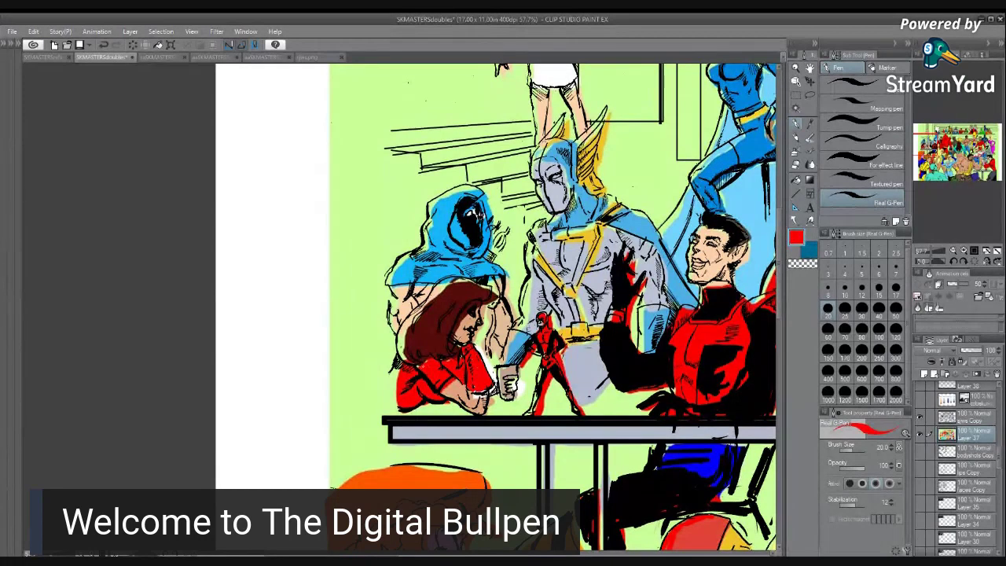
mouse_move(395, 366)
left_mouse_down()
mouse_move(377, 390)
mouse_move(398, 370)
mouse_move(382, 398)
mouse_move(396, 393)
mouse_move(388, 408)
left_mouse_up()
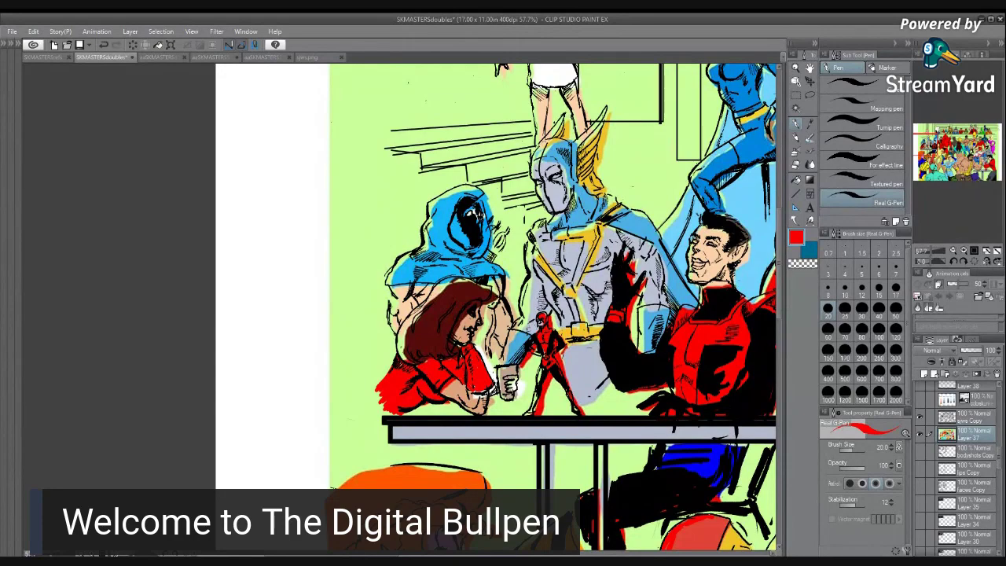
Paint the cowl of the standing hero with the yellow lightning bolt teal
left_click_drag(393, 555, 465, 554)
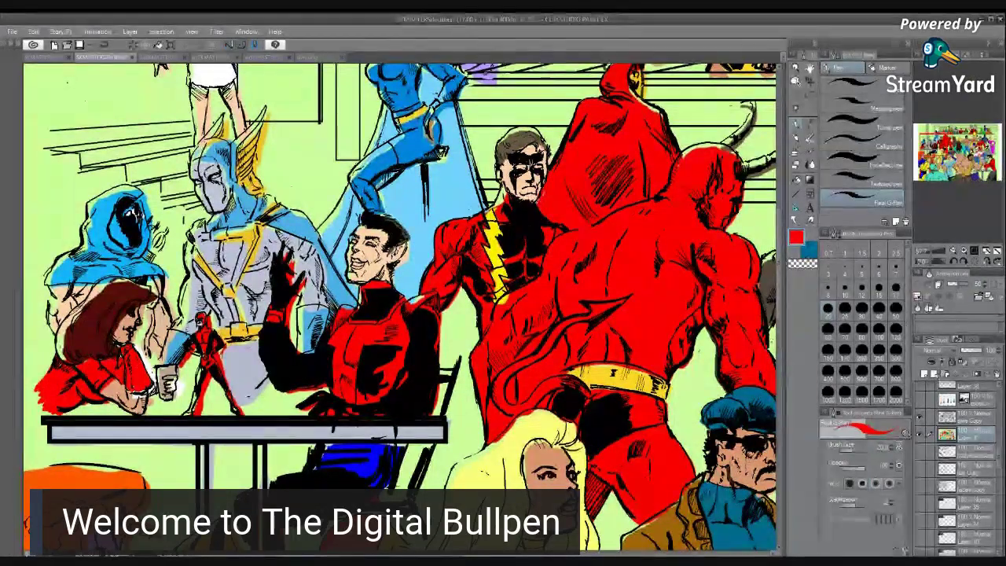
left_click(808, 257)
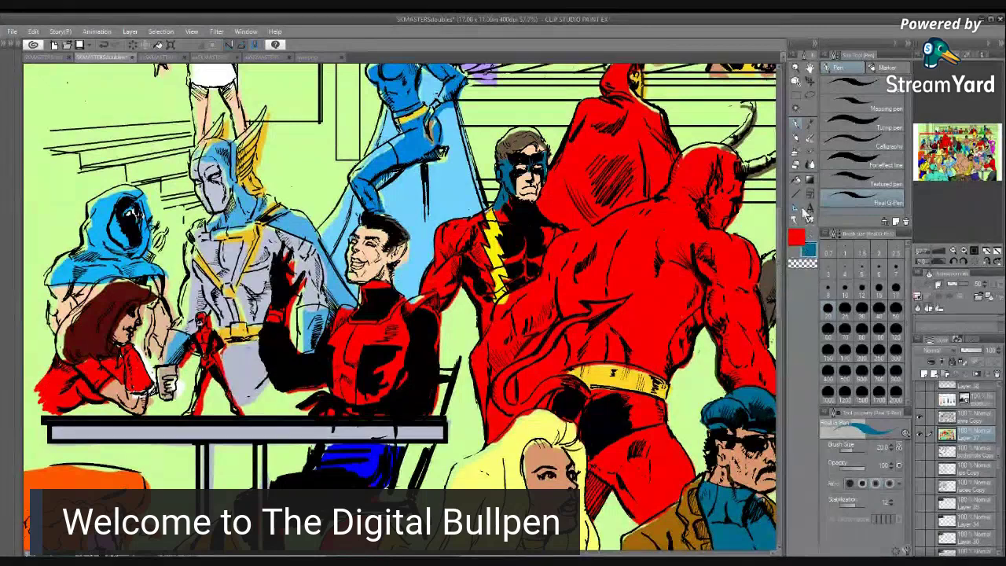
left_click(794, 181)
left_click(553, 239)
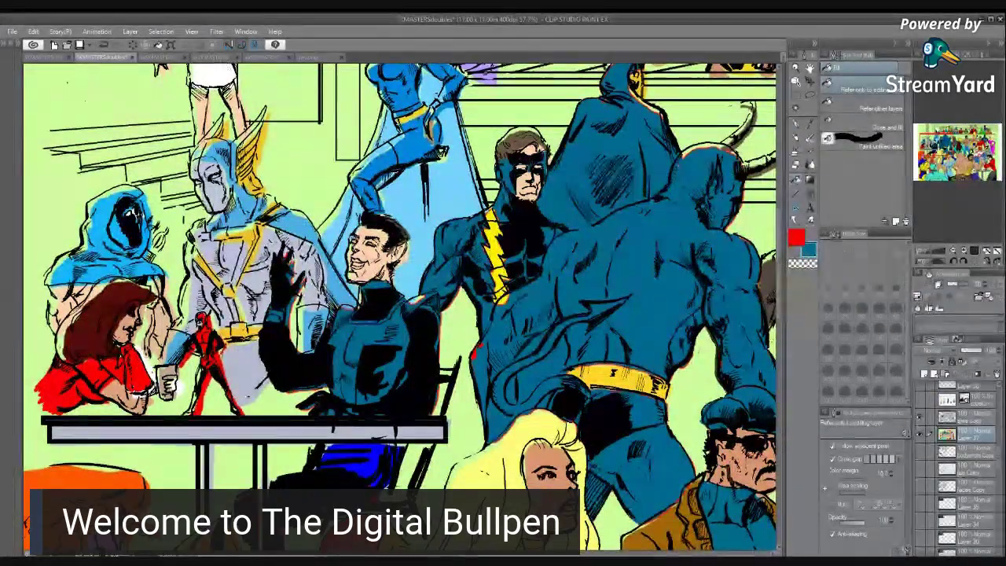
left_click(107, 43)
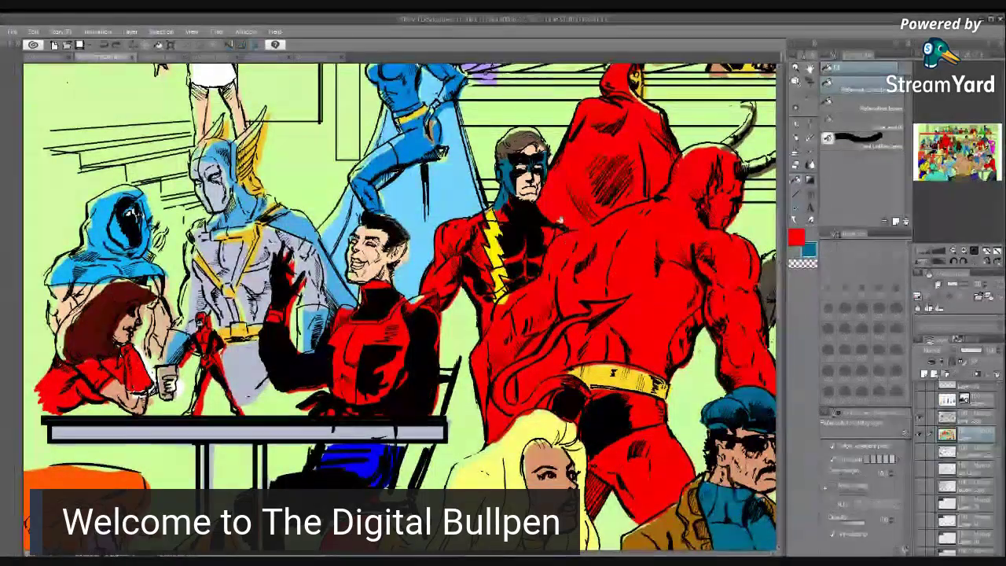
Close off the lightning-bolt hero's chest area with the pen and fill its highlights with teal
key("p")
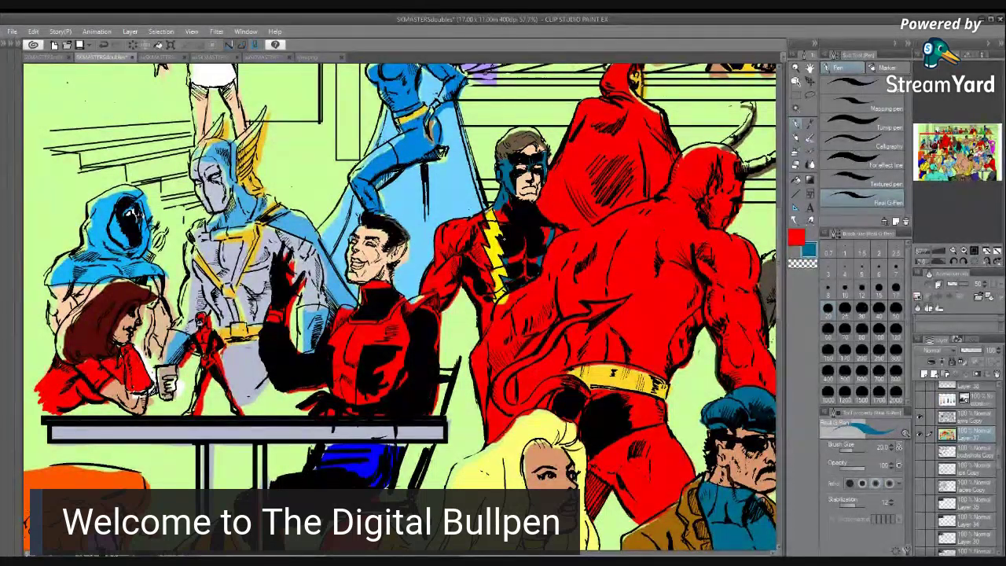
left_click(795, 181)
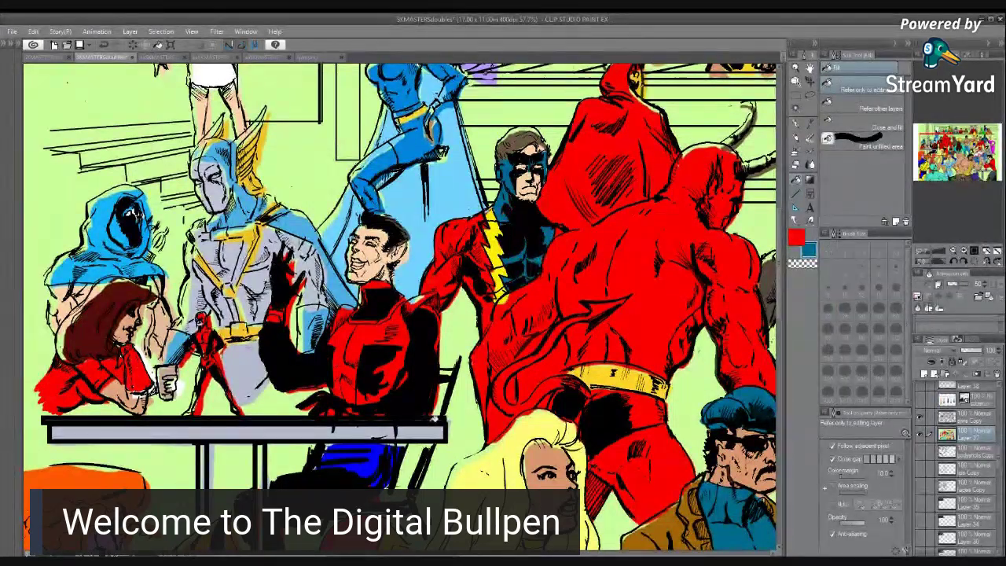
Paint the cuffs of the long-haired woman in the turquoise suit, using the jeans' blue on the extended arm and red on the bent arm
left_click_drag(442, 151, 0, 154)
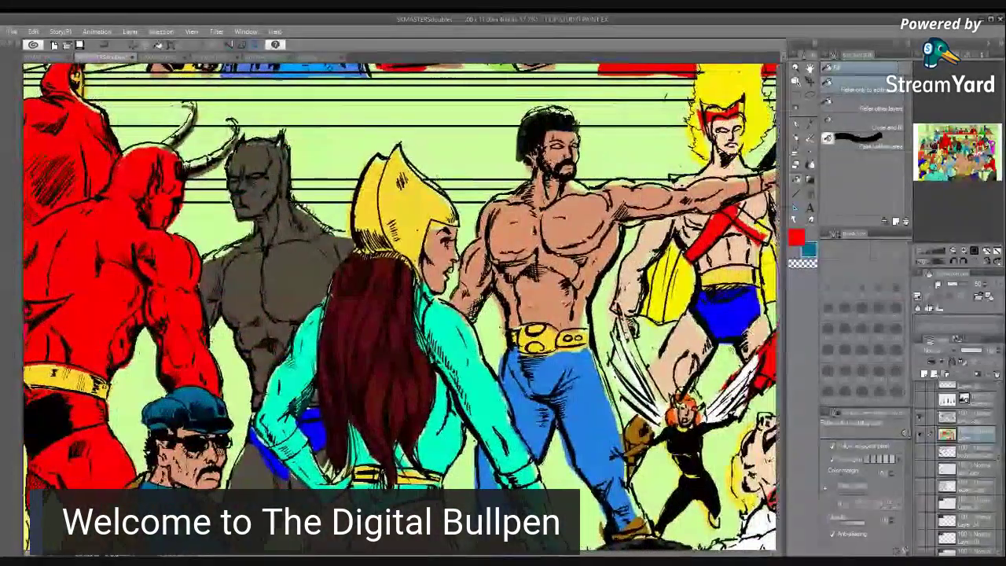
key("i")
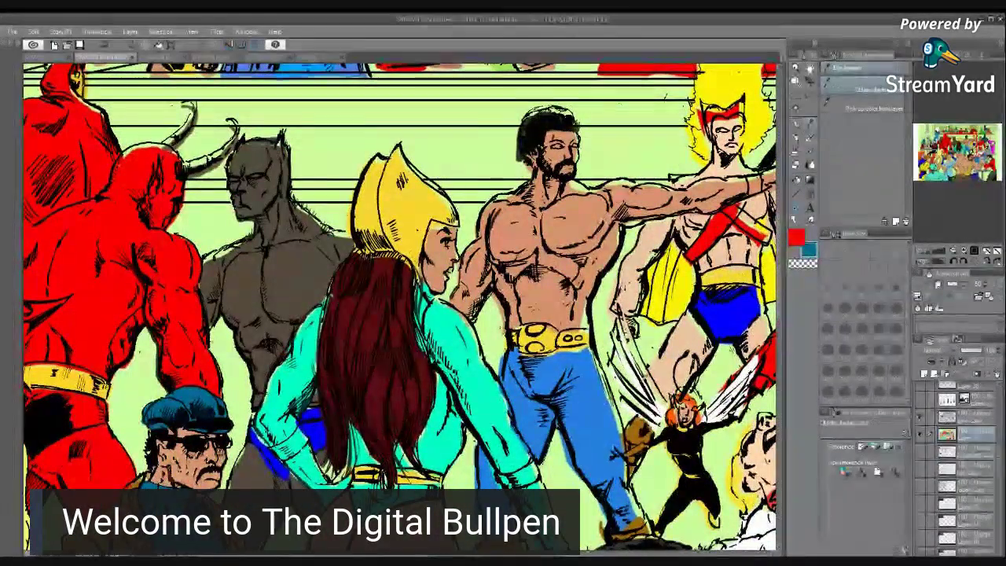
left_click(796, 124)
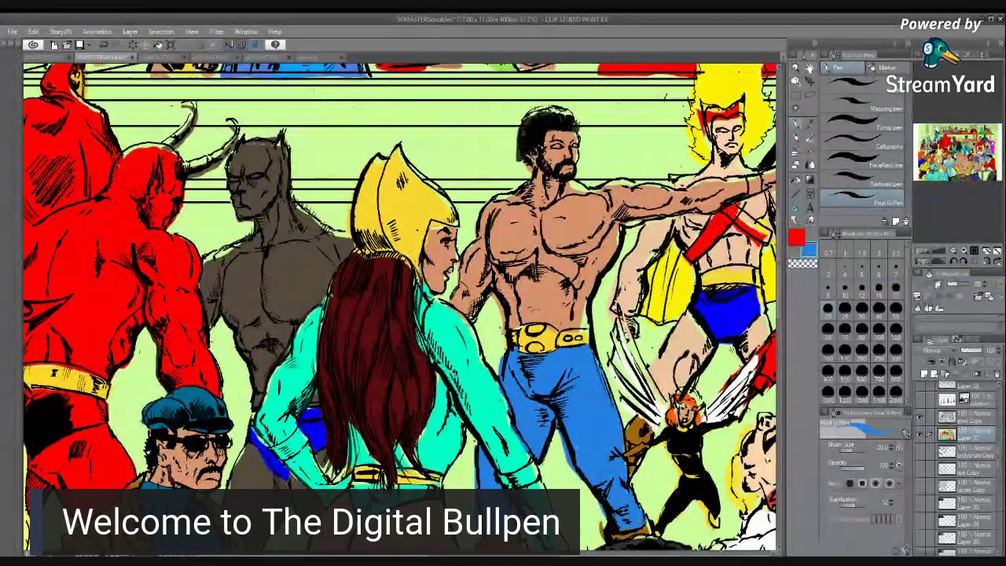
scroll(401, 307, "down", 5)
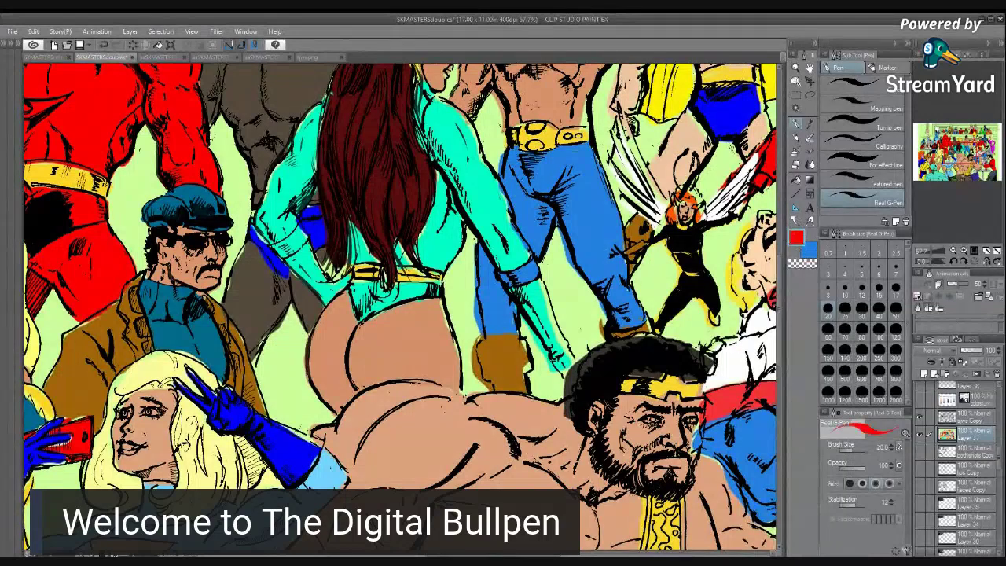
left_click_drag(277, 246, 303, 232)
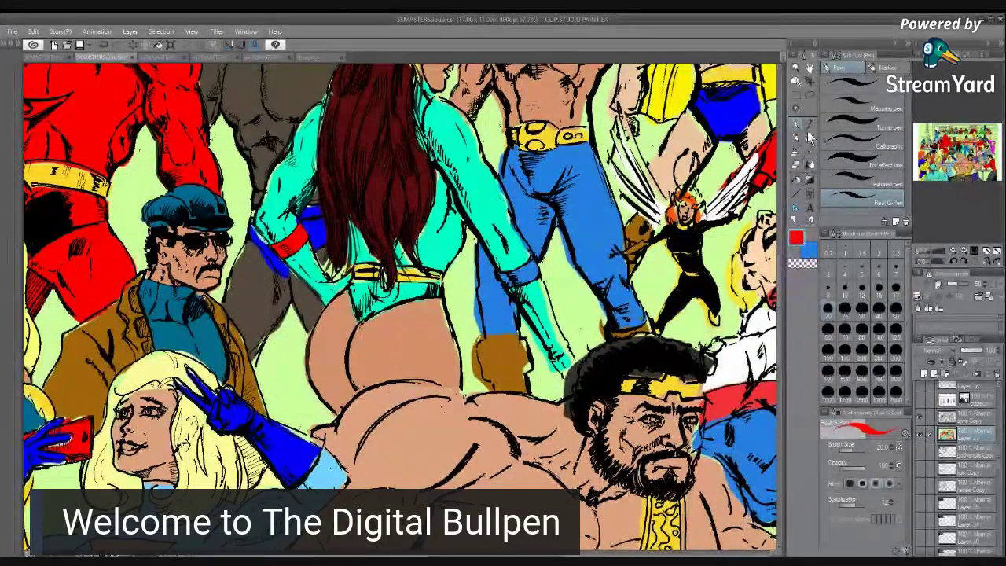
Sample the woman's skin tone and the brown of the capped man's coat as pen colours
left_click(455, 332, "alt")
key("p")
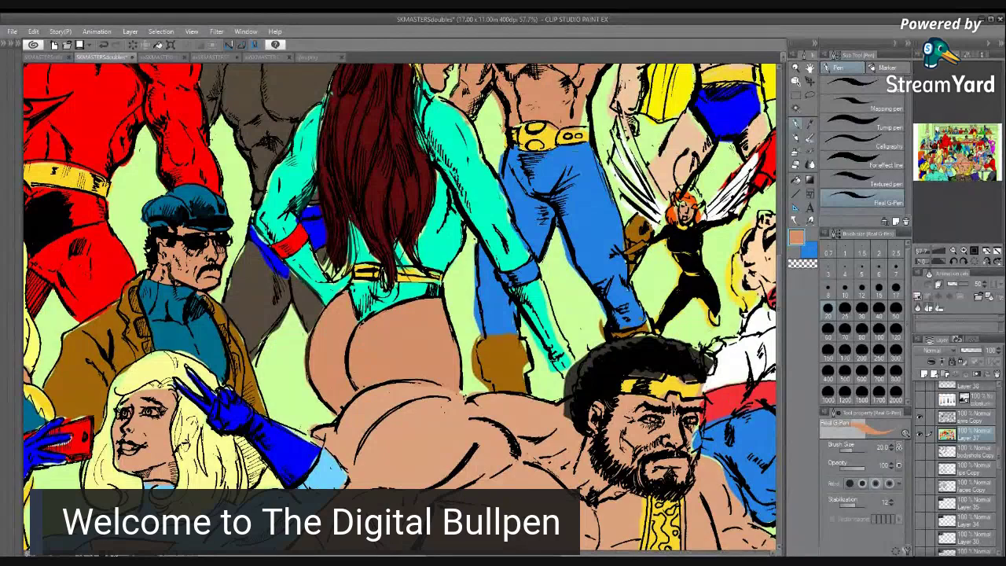
key("i")
left_click(250, 375)
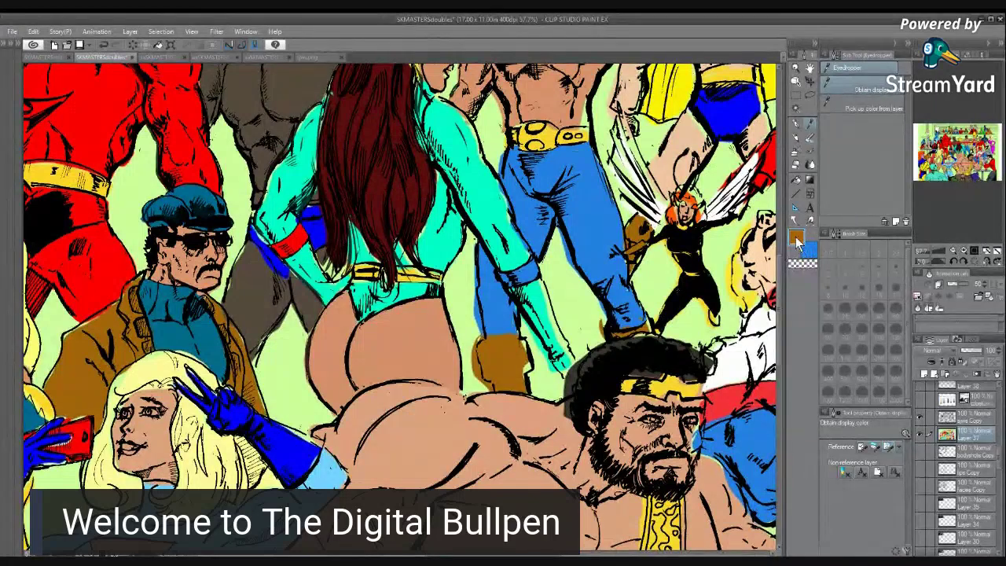
key("p")
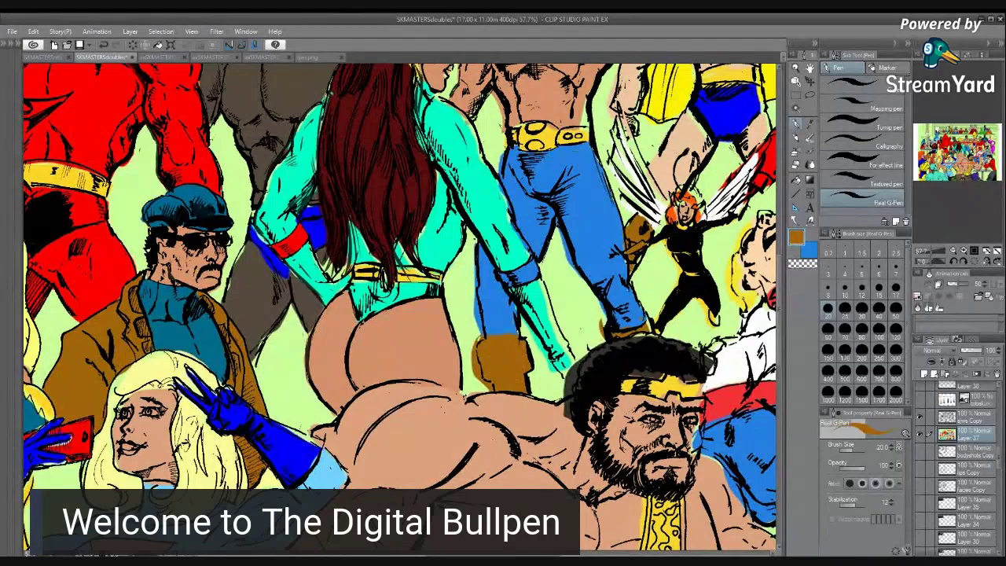
Sample the light green background as the secondary colour and trim the edge of the brown boot with it
left_click(809, 250)
left_click(810, 124)
left_click(659, 278)
left_click(797, 124)
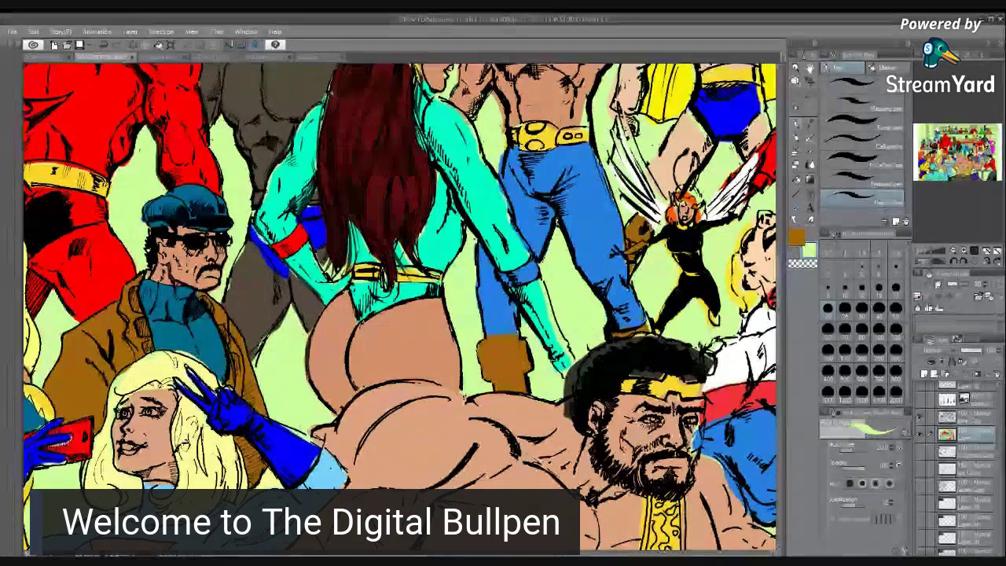
key("x")
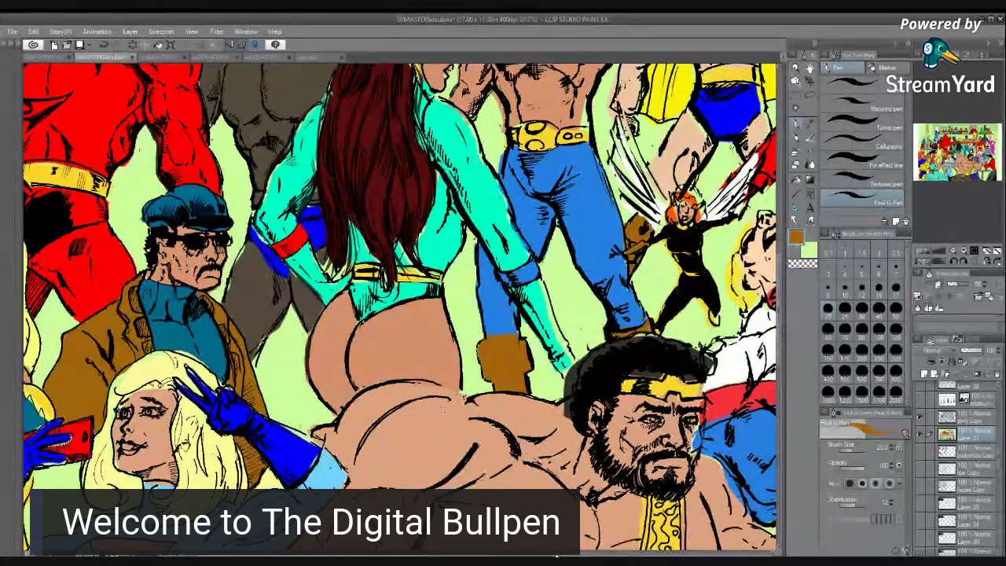
Sample the skin tone near the bearded man's head as the main pen colour and make the light green secondary colour active
left_click_drag(444, 410, 183, 411)
key("i")
left_click(385, 429)
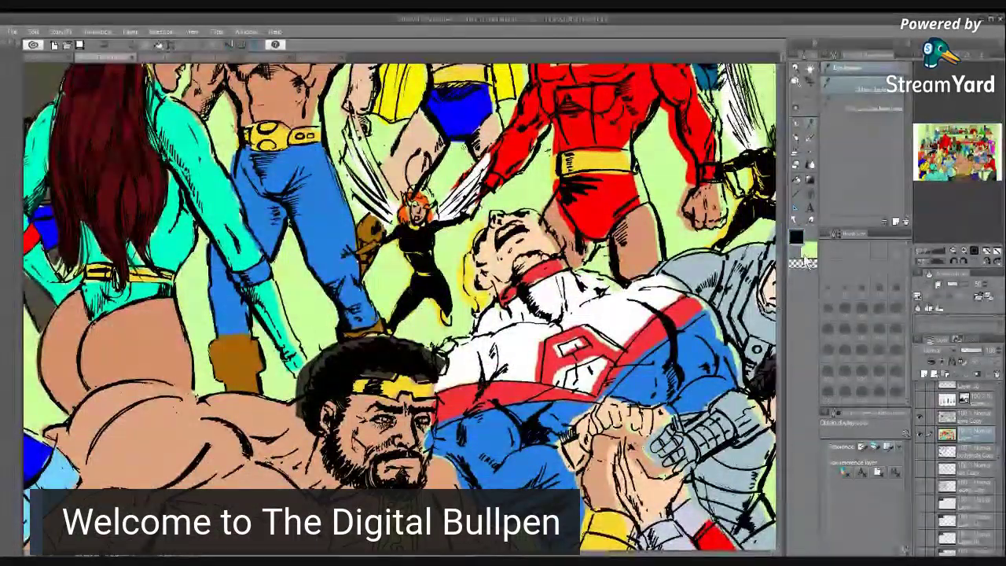
key("p")
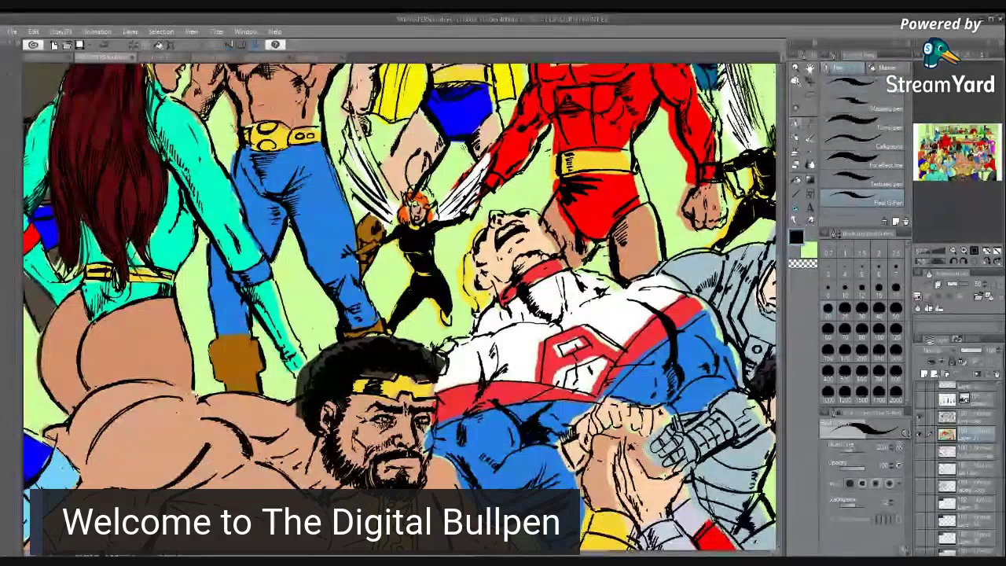
left_click(810, 126)
left_click(385, 429)
key("p")
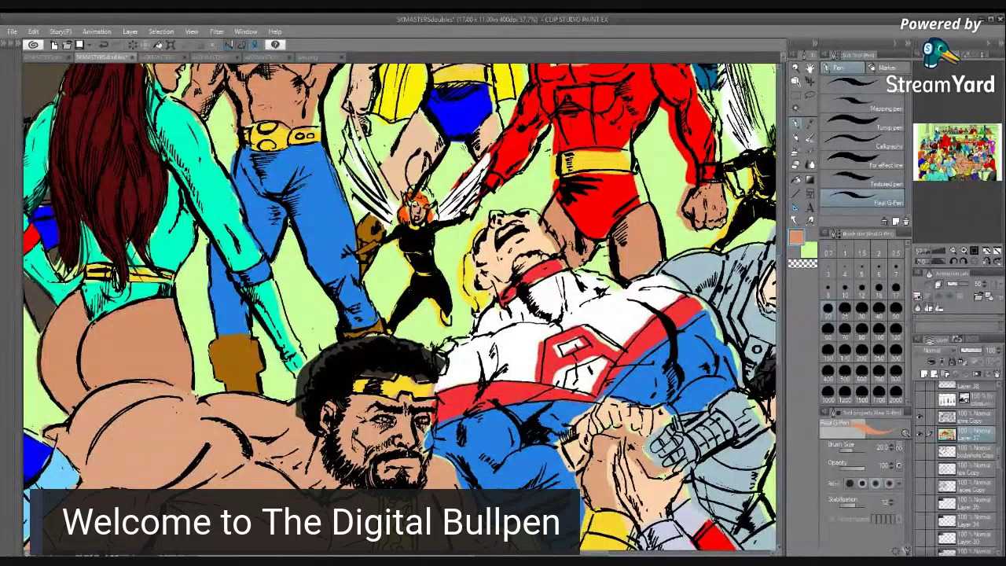
left_click(809, 250)
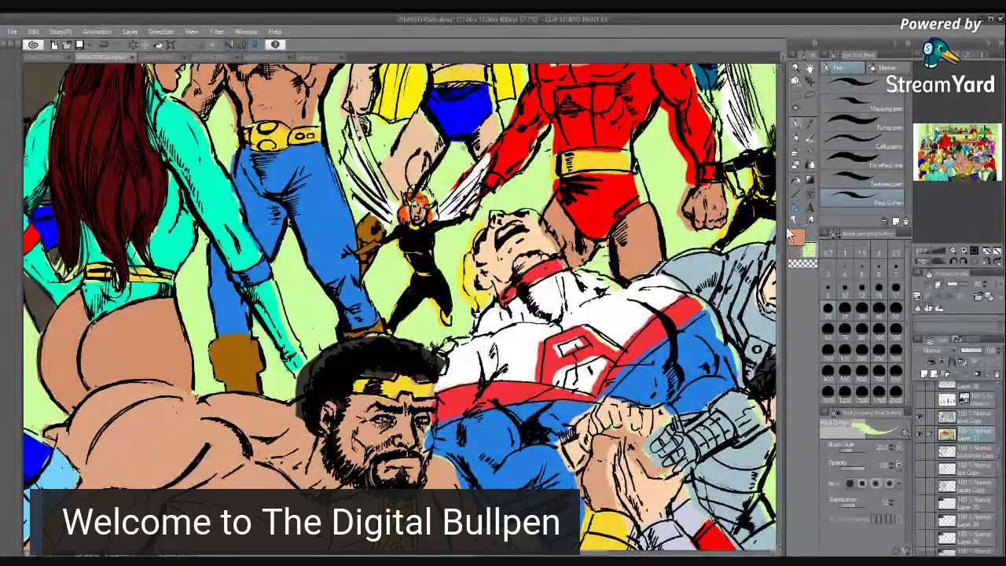
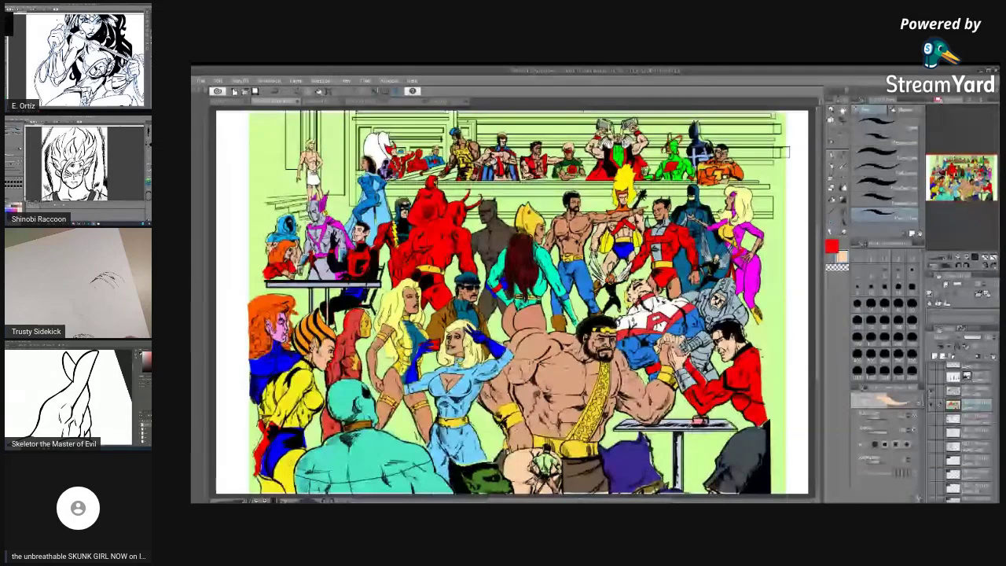
Recolour the red forearms of the black-haired arm wrestler in skin tone, leaving his shirt sleeve red
left_click(941, 259)
left_click(941, 264)
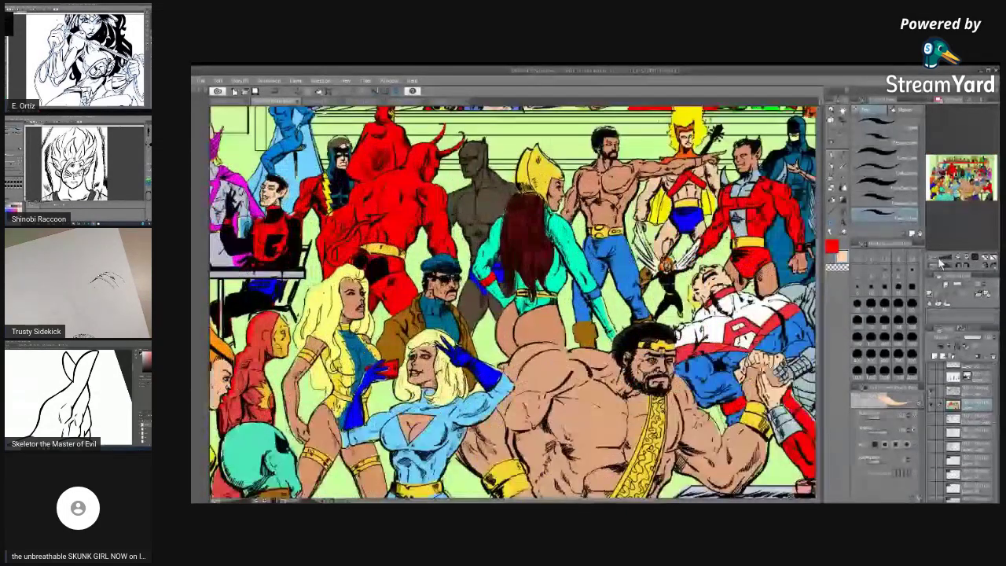
left_click_drag(969, 180, 978, 185)
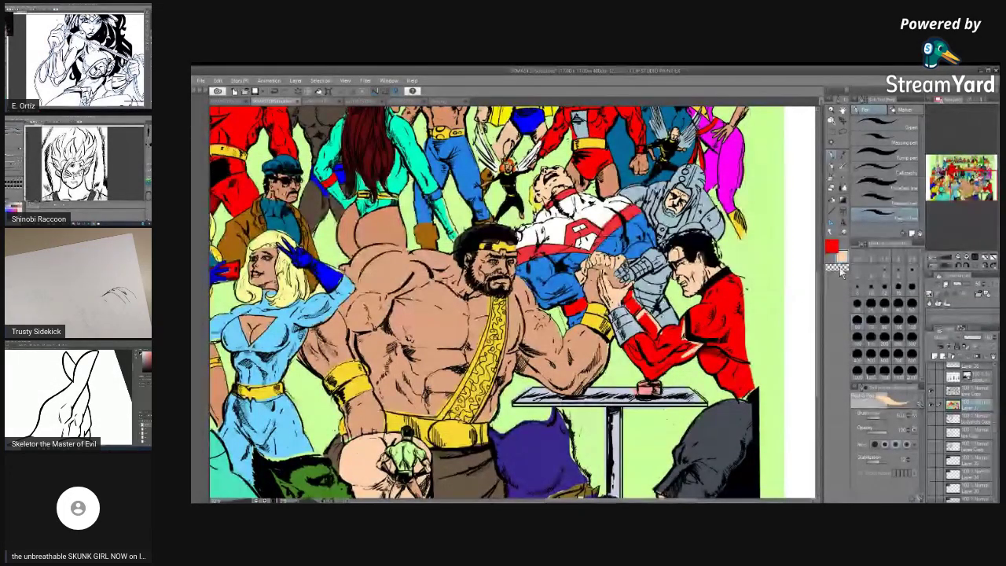
left_click(832, 200)
key("ctrl+z")
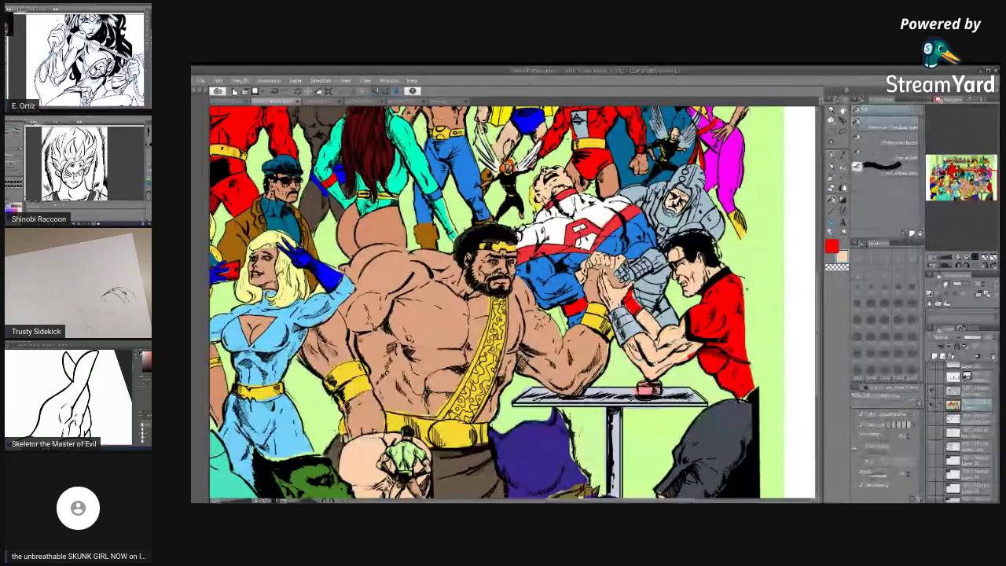
left_click(832, 155)
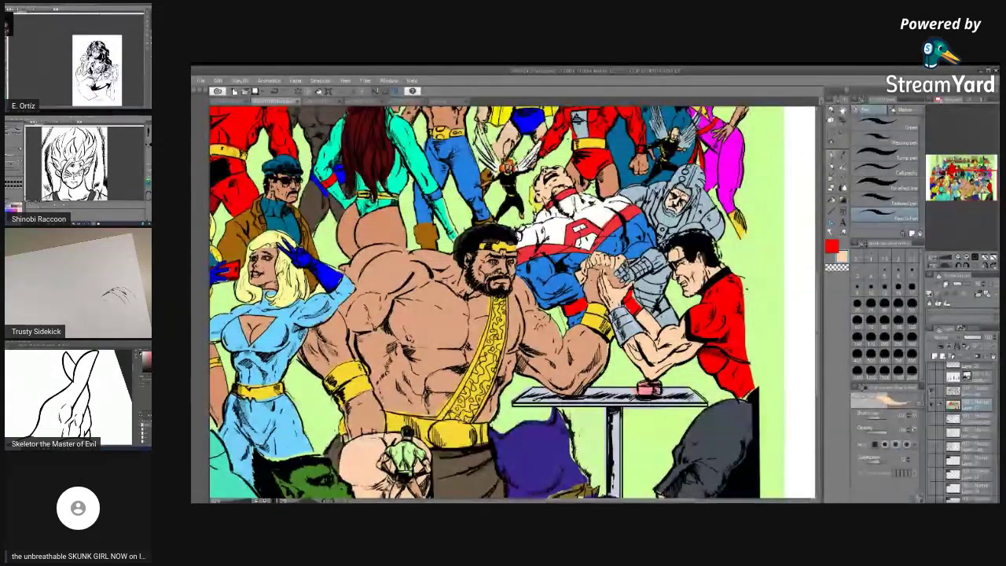
Paint the gap beside the black-haired wrestler's raised forearm red and sample the table top's light blue-grey as the pen colour
key("x")
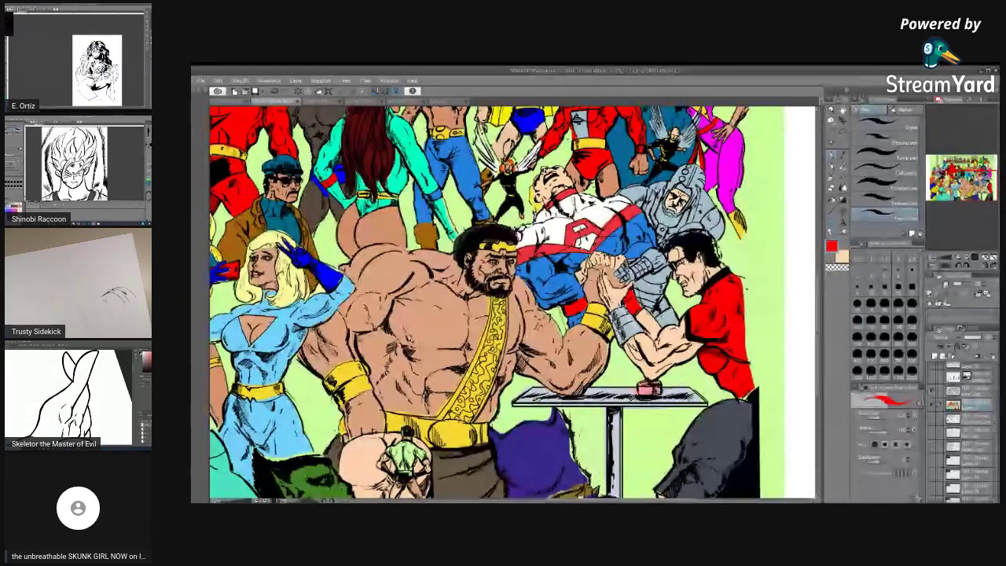
mouse_move(638, 318)
left_mouse_down()
mouse_move(653, 330)
mouse_move(651, 317)
left_mouse_up()
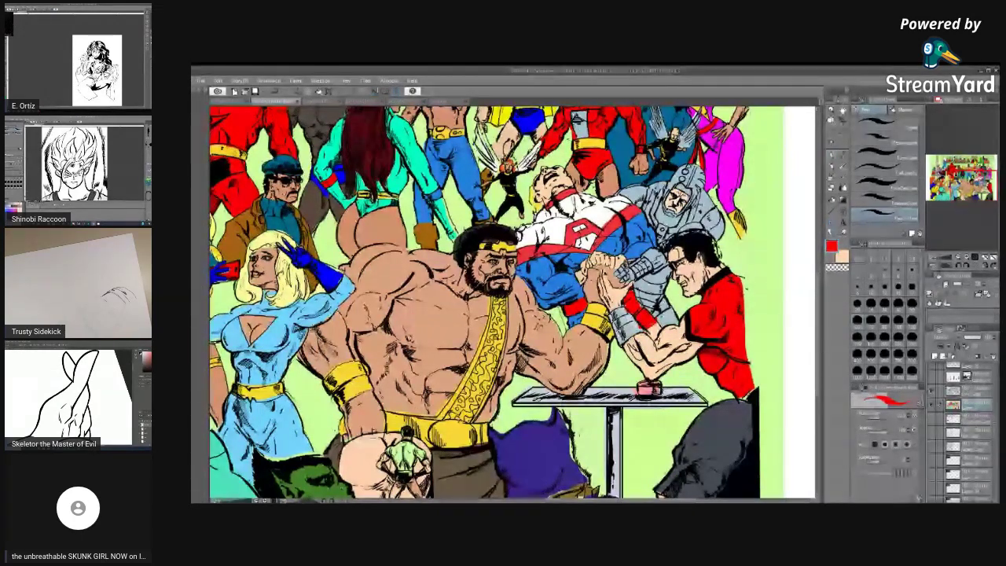
key("i")
left_click(584, 398)
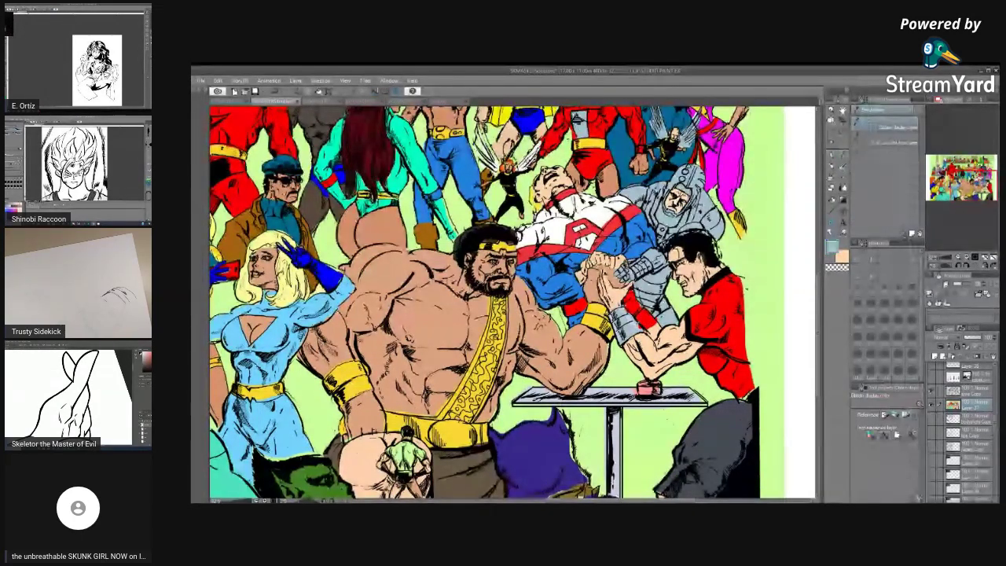
left_click(833, 156)
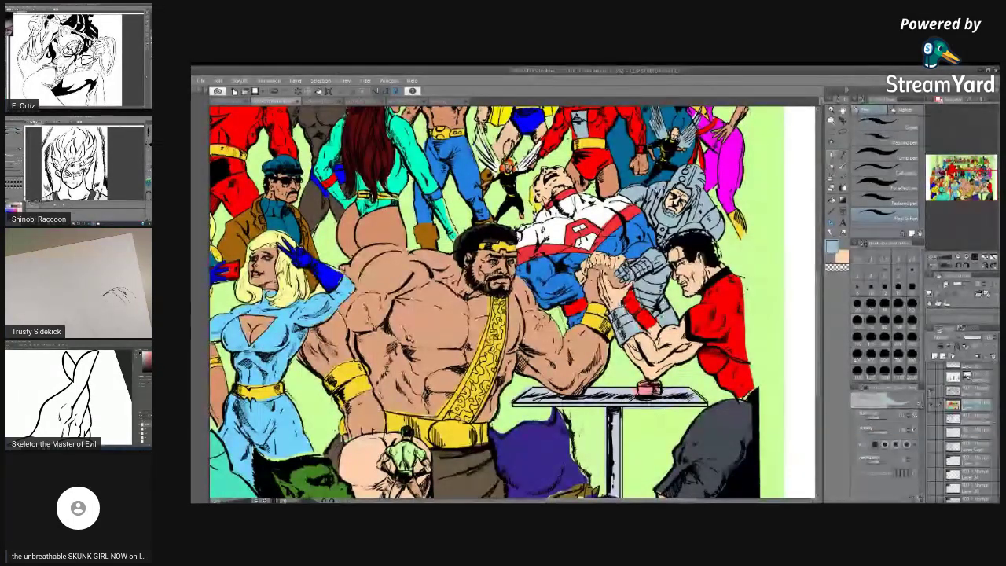
Fill the gap above the table between the wrestlers' arms with the costume blue, and sample a tan skin tone for the pen
key("i")
left_click(560, 284)
key("g")
left_click(618, 362)
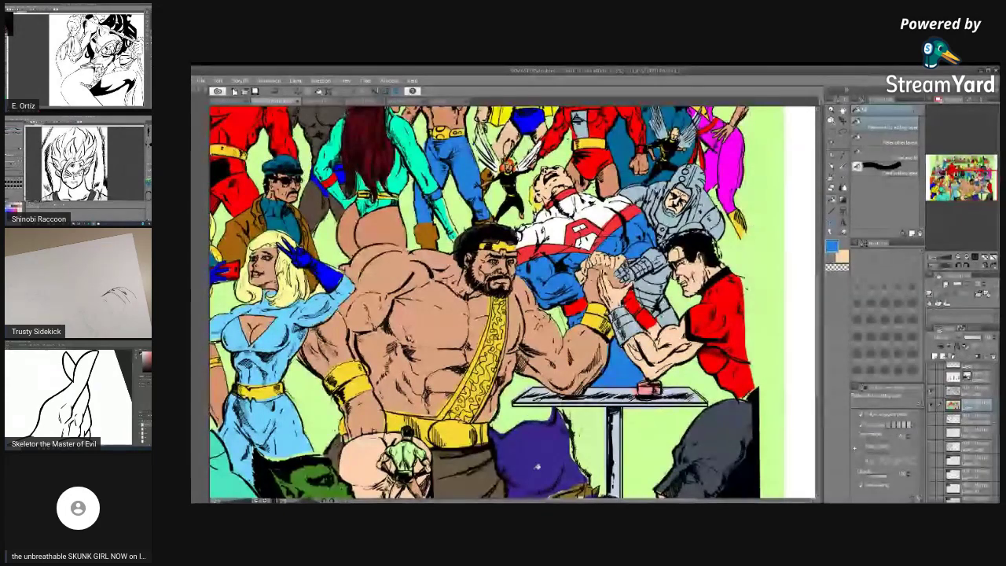
key("i")
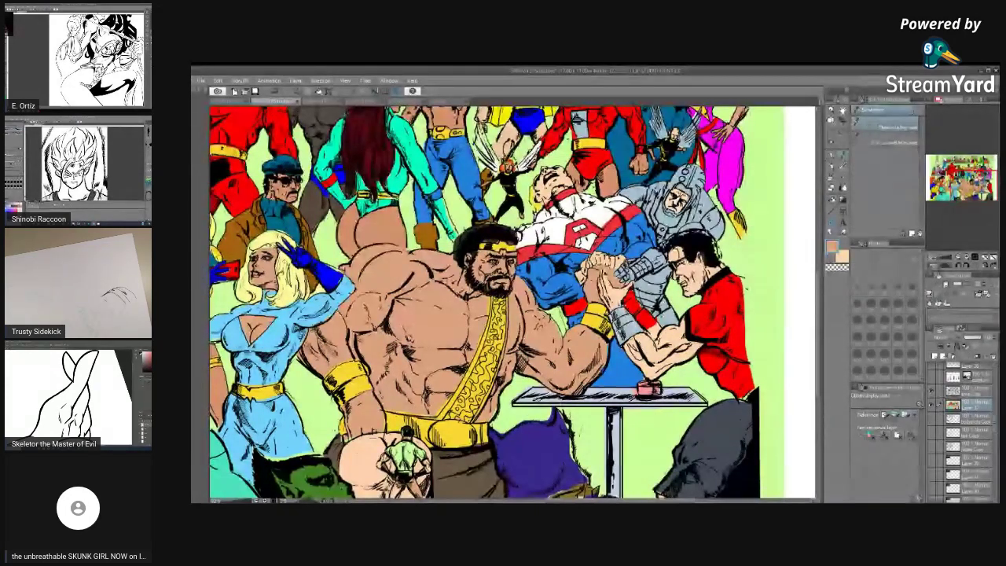
key("b")
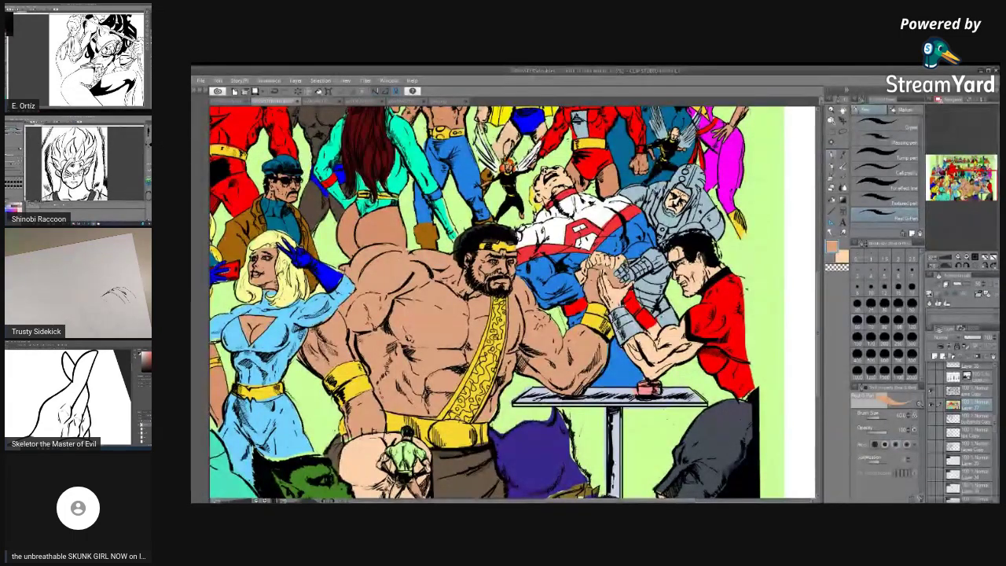
Recolour the yellow arm of the figure with orange-and-black striped hair in skin tone and extend the red glove down the hand
left_click(930, 181)
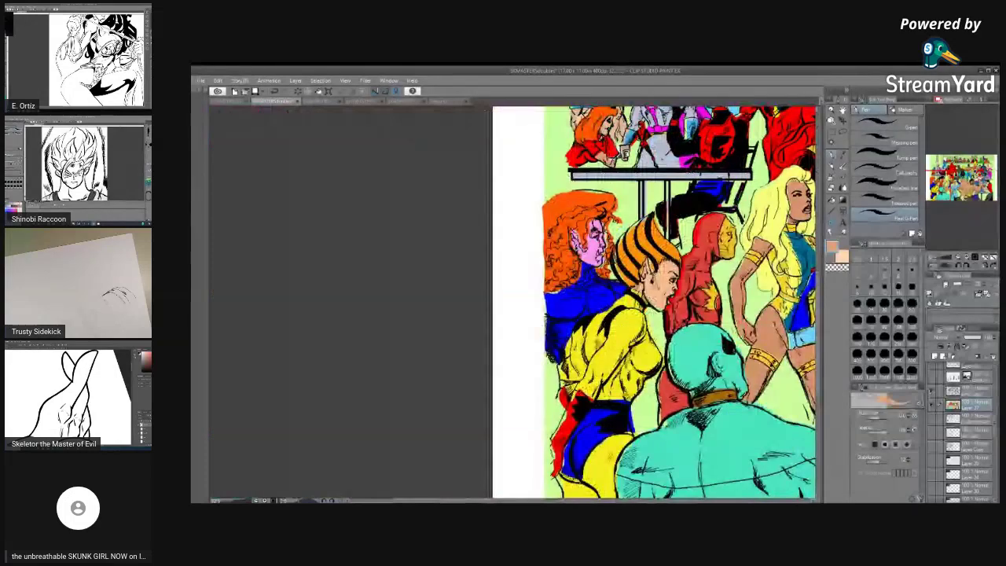
left_click_drag(525, 501, 540, 502)
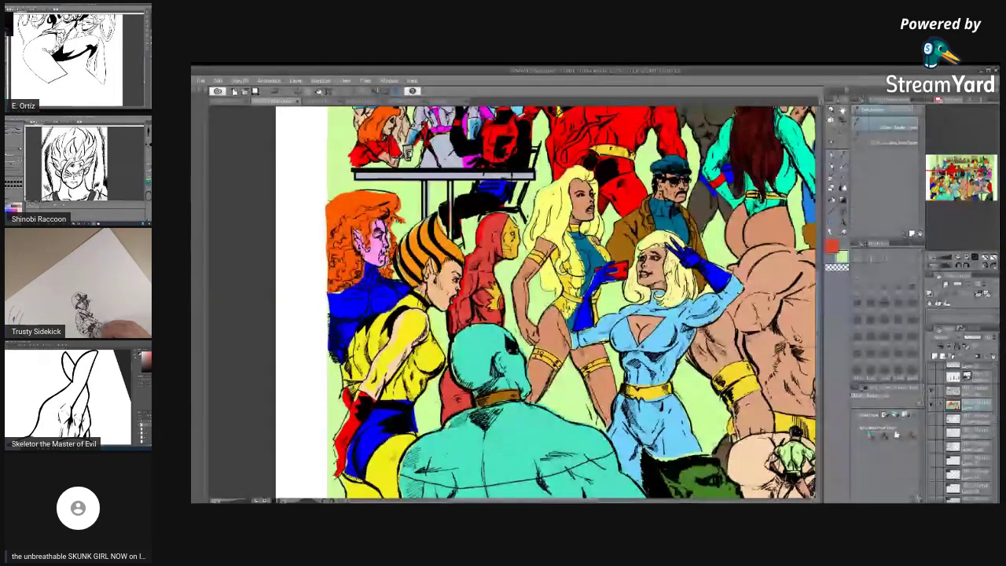
left_click(832, 155)
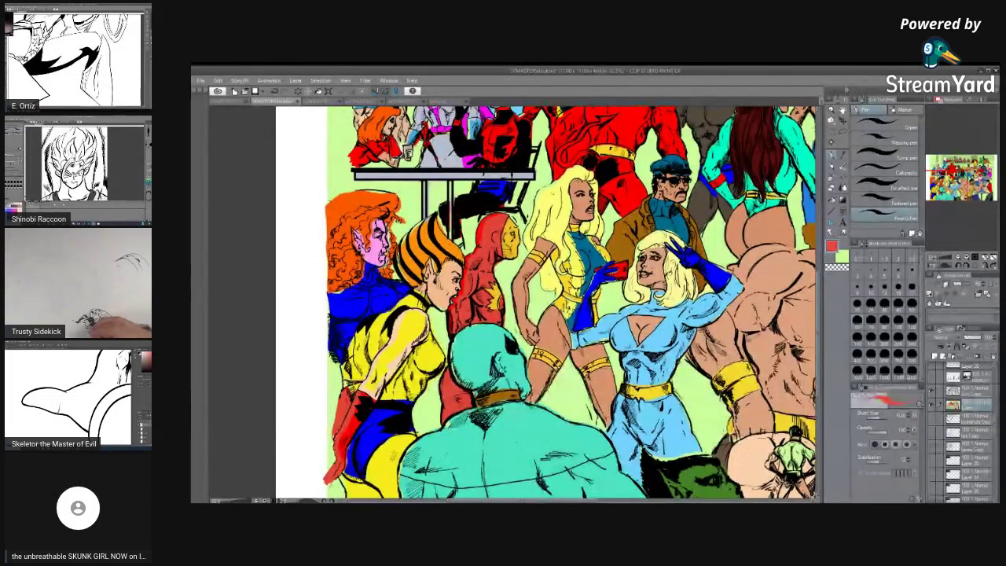
Sample black and then orange as pen colours for touching up the figures near the page's left edge
left_click(843, 160)
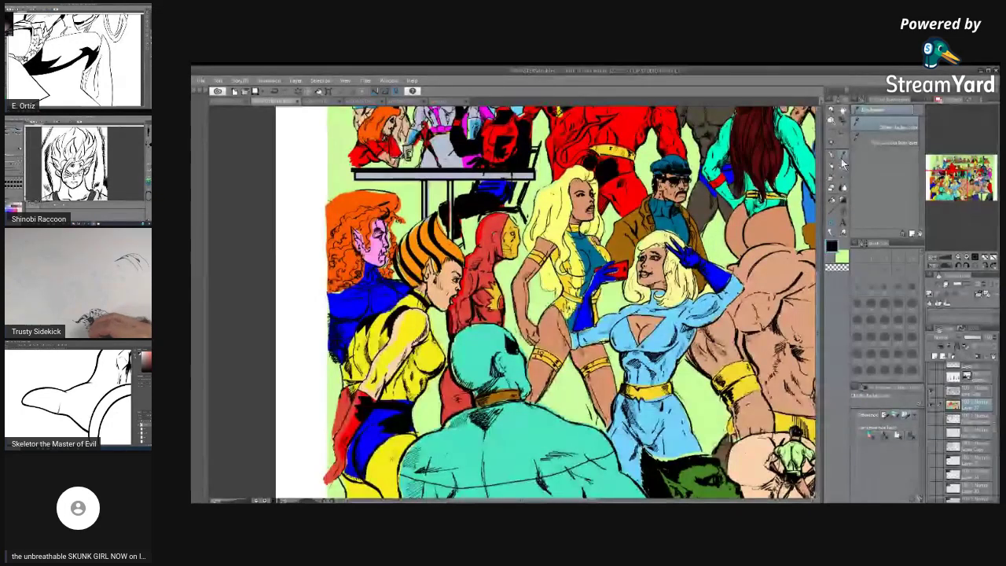
left_click(832, 158)
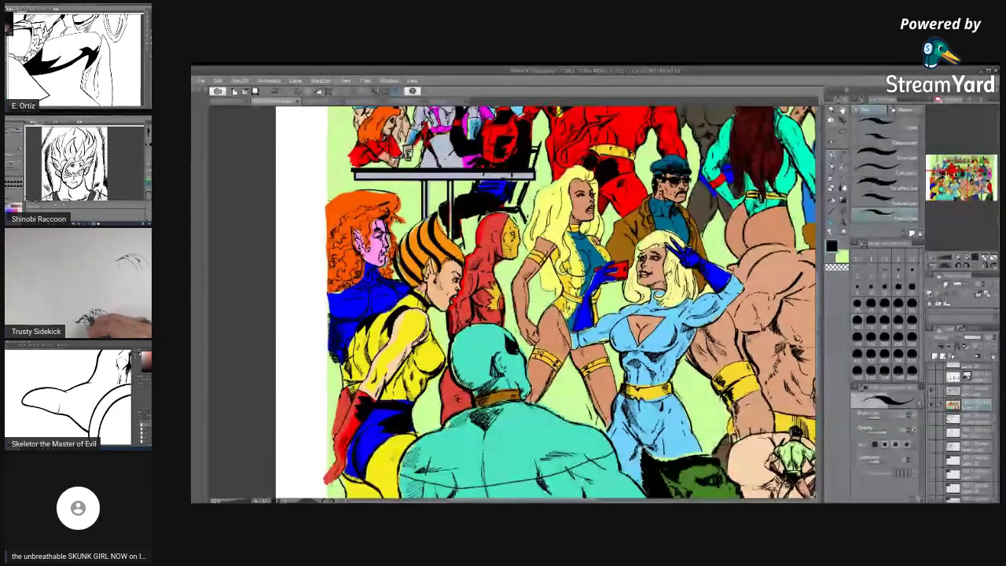
key("alt")
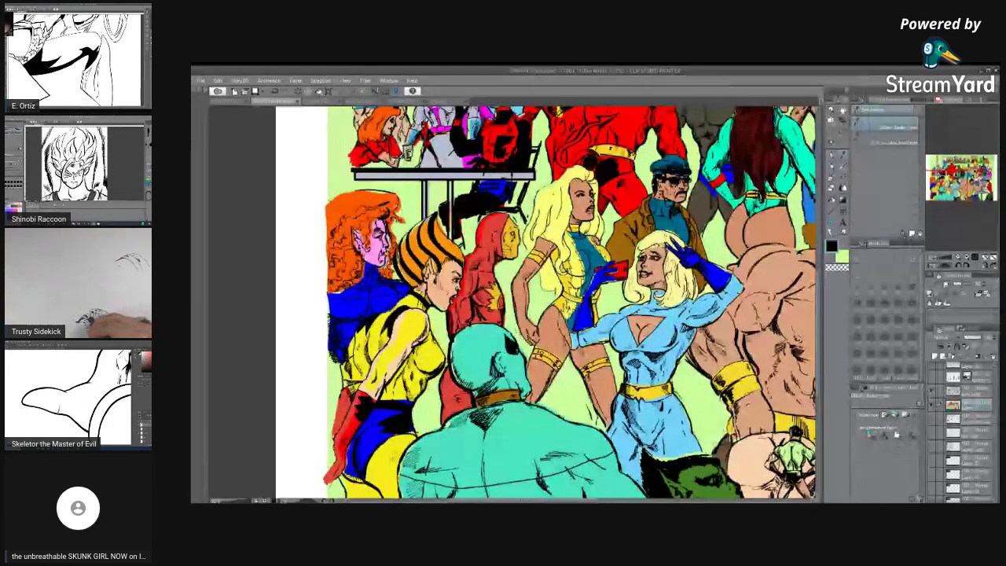
key("b")
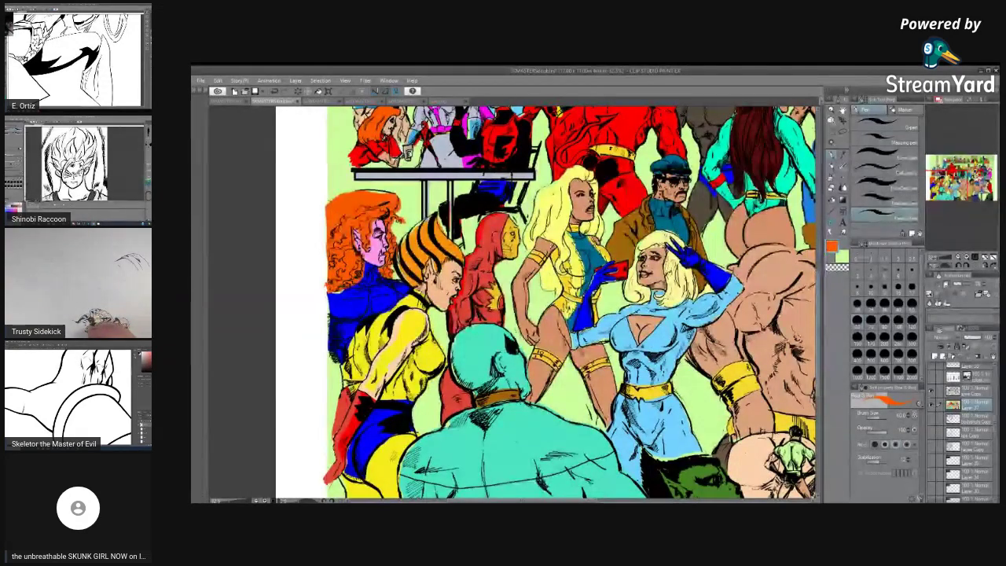
Sample blue, golden yellow and light blue in turn as pen colours for the costume touch-ups
left_click(845, 160)
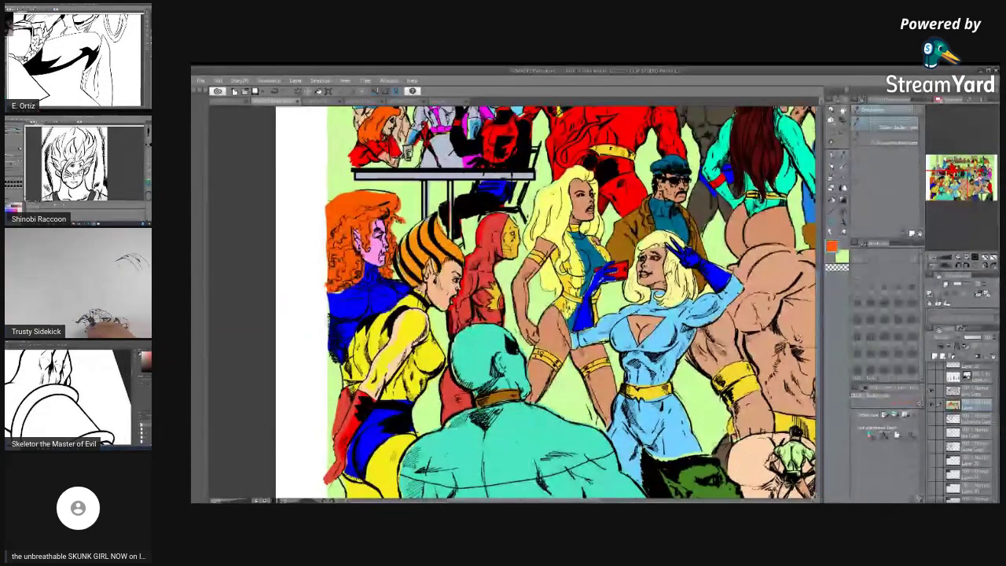
key("p")
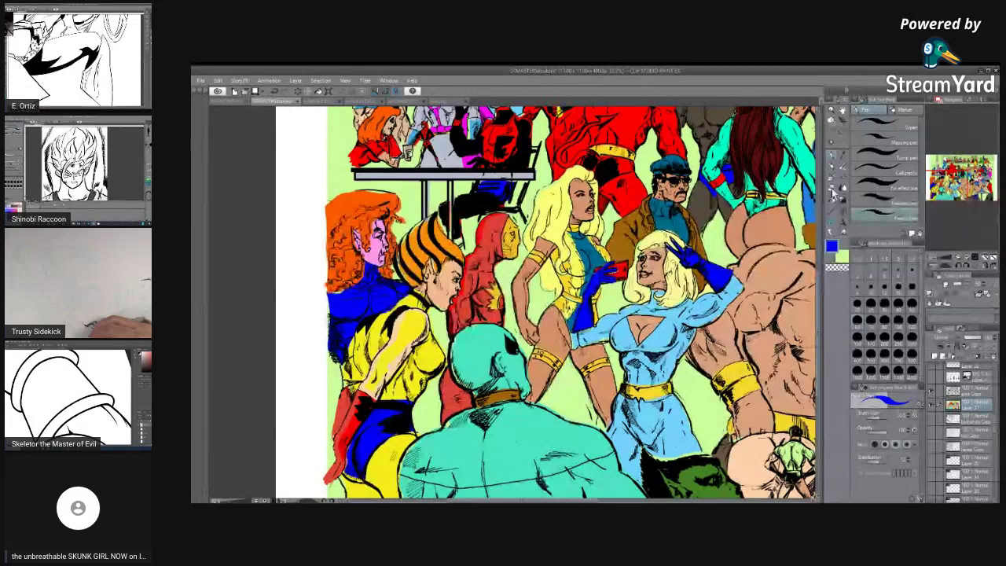
key("alt")
key("b")
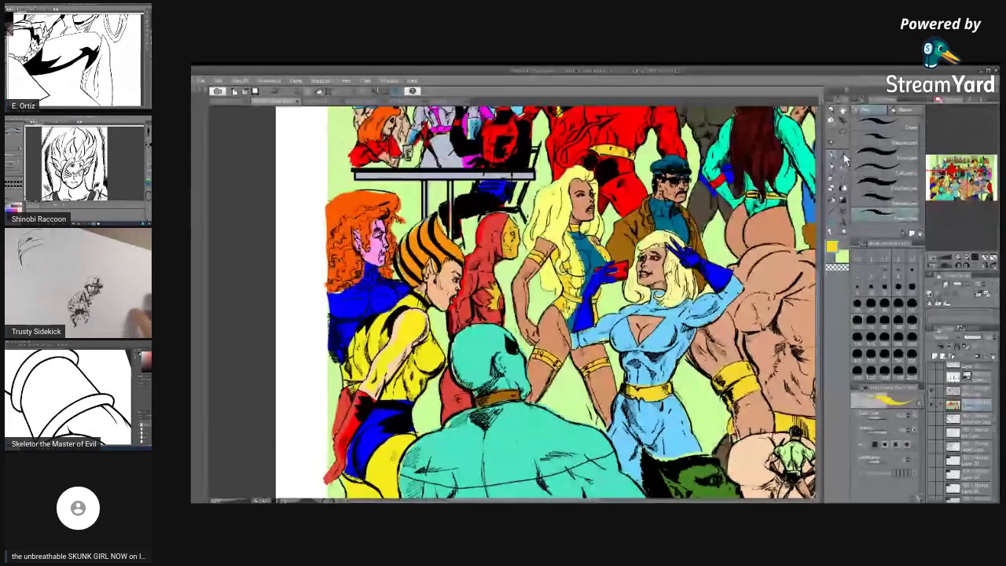
key("i")
key("p")
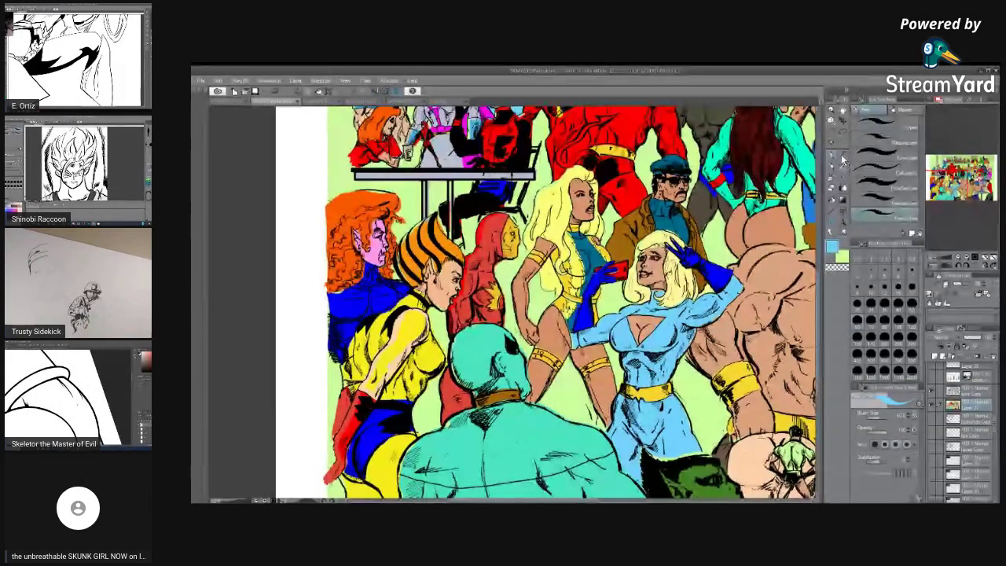
Sample the muscular man's skin tone and the light blue of the blonde woman's costume as pen colours
left_click(798, 339, "alt")
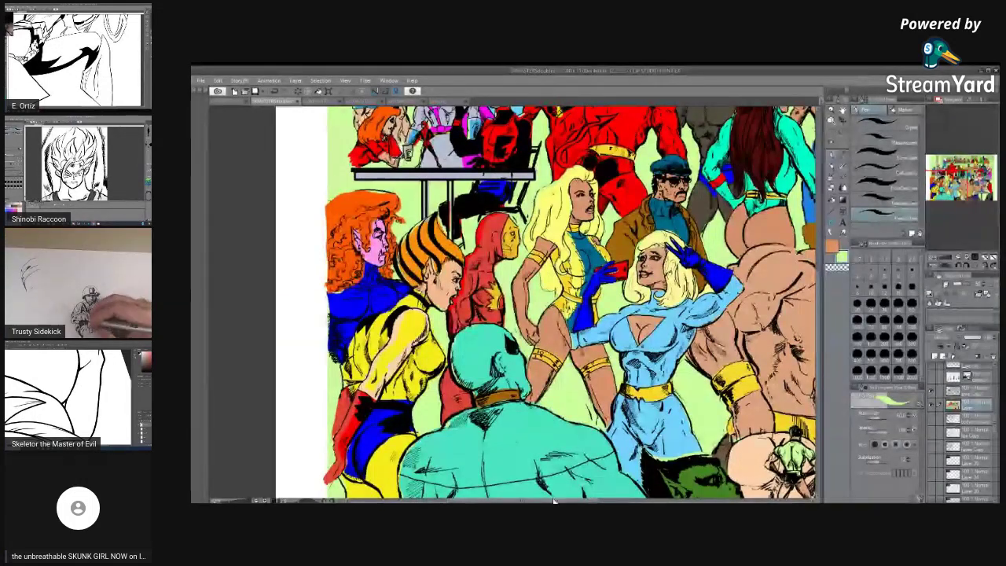
left_click(832, 247)
left_click(832, 143)
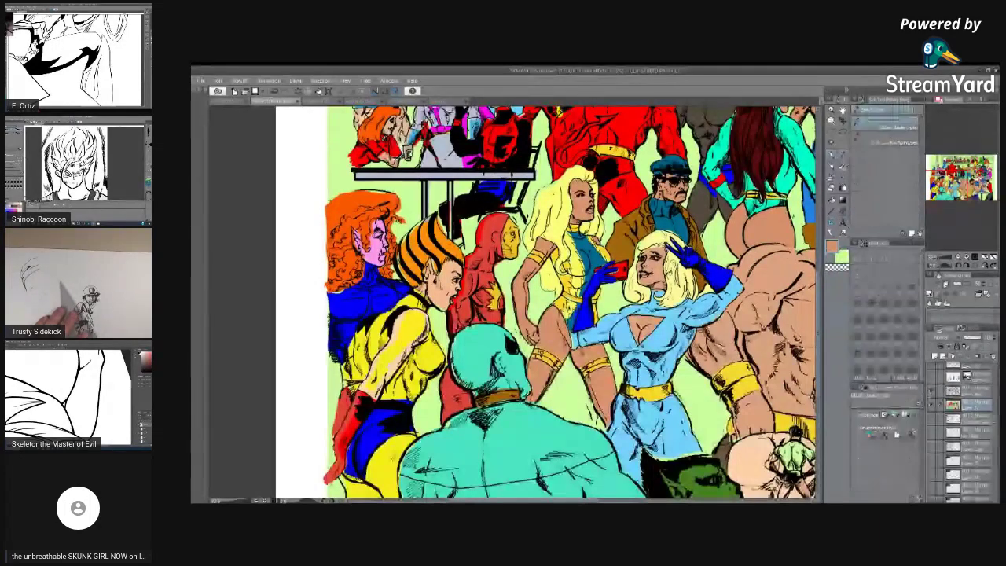
left_click(692, 314)
left_click(832, 155)
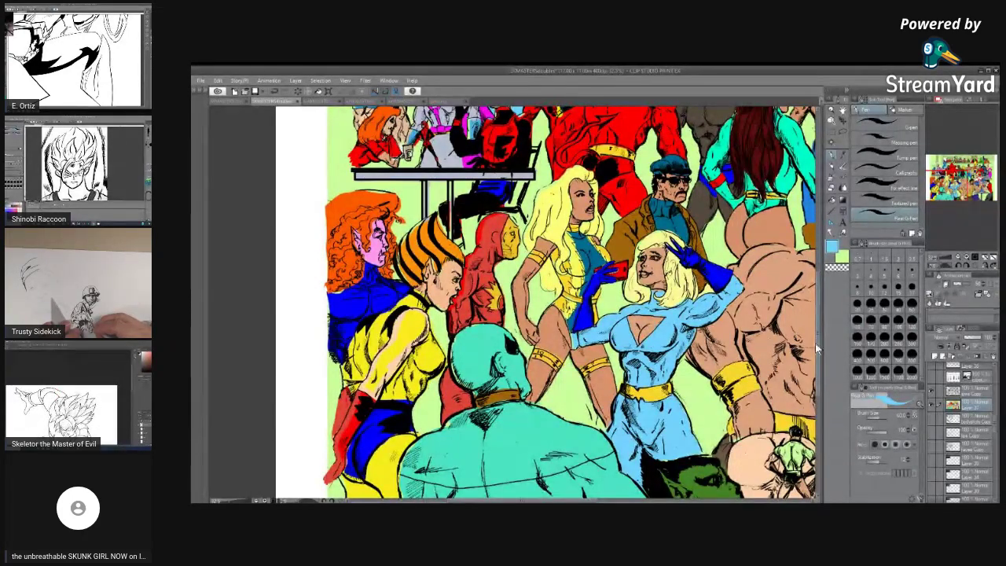
Sample a medium blue as the main pen colour and recolour the pink mug on the arm-wrestling table with it
scroll(816, 314, "up", 3)
scroll(816, 307, "up", 2)
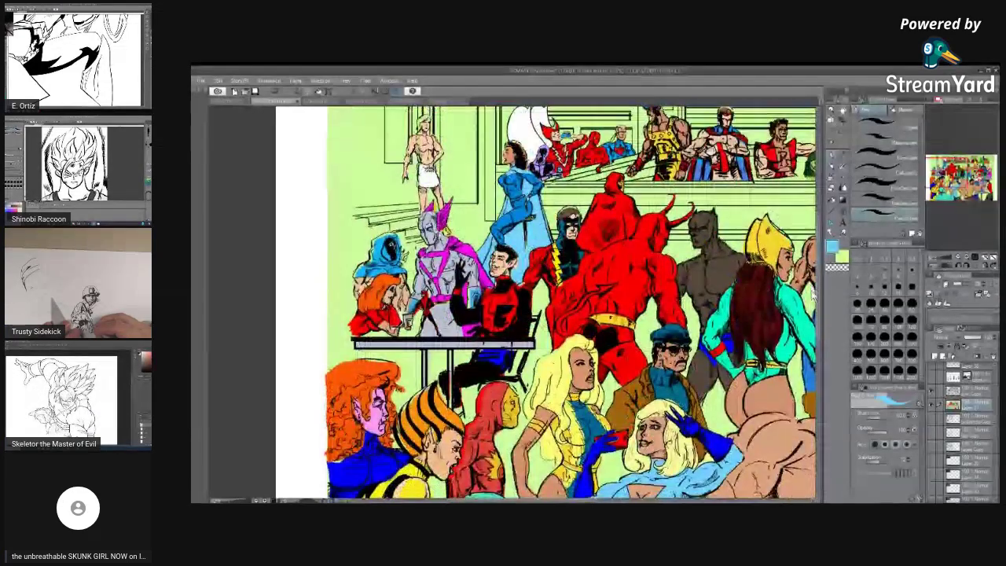
scroll(814, 295, "up", 2)
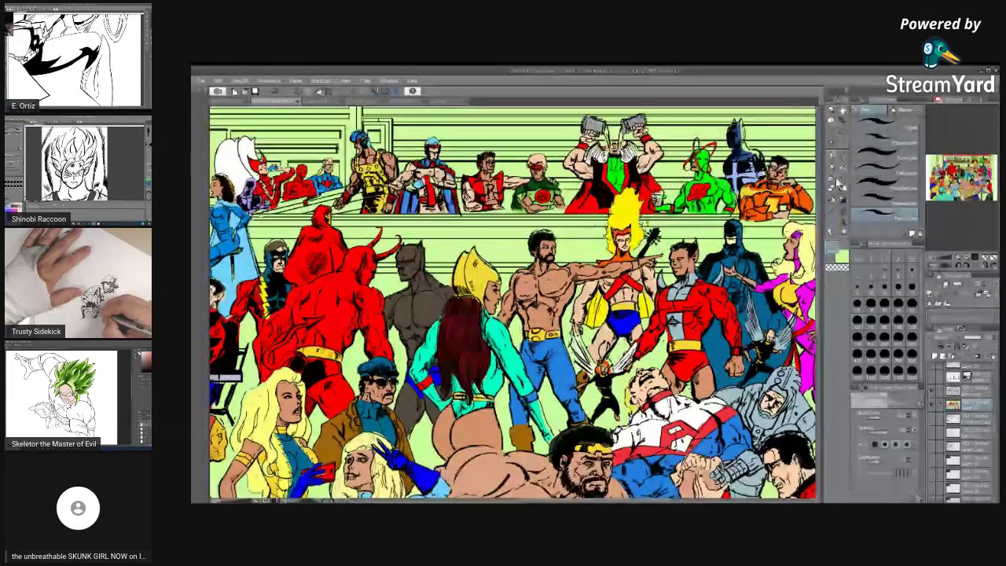
key("i")
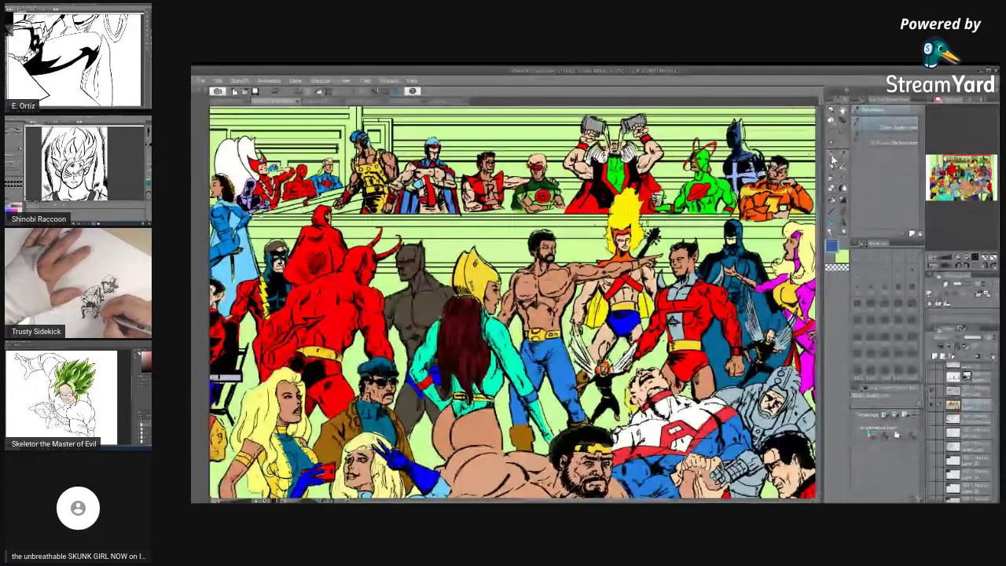
left_click(833, 158)
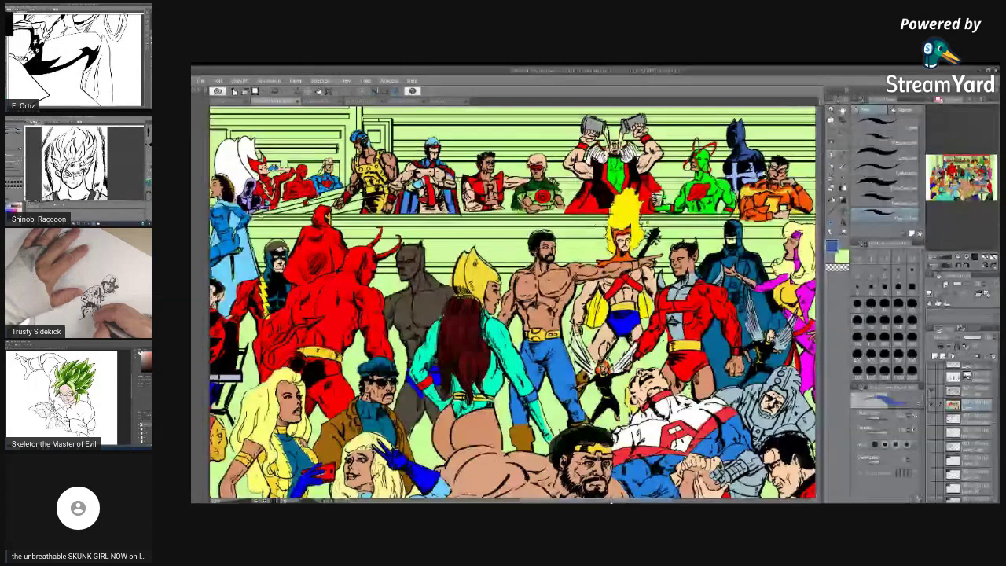
left_click_drag(611, 501, 677, 501)
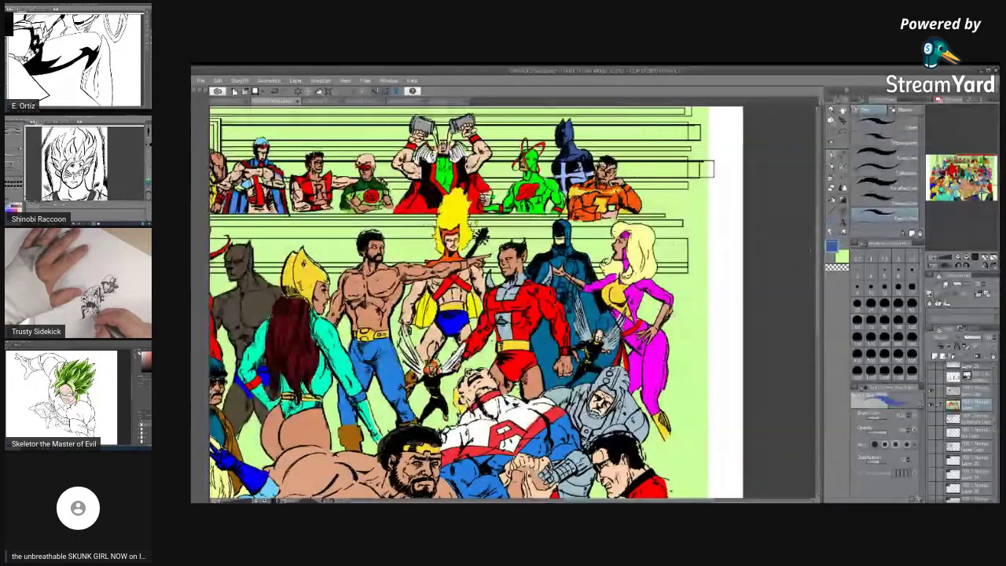
scroll(819, 260, "down", 5)
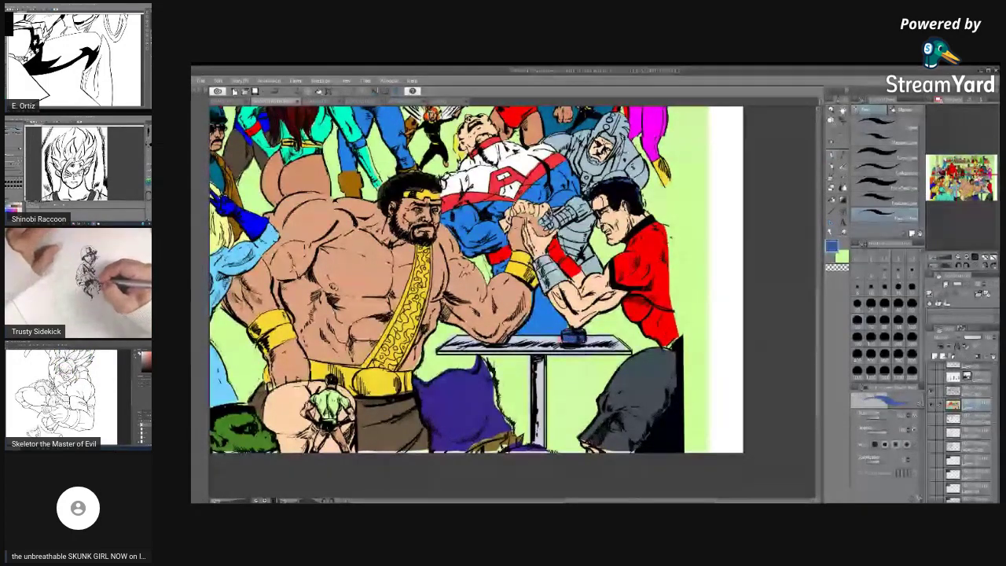
Sample the purple cowl below the table as the main colour and clean up its ragged edge against the light green background
left_click(832, 142)
left_click(460, 393)
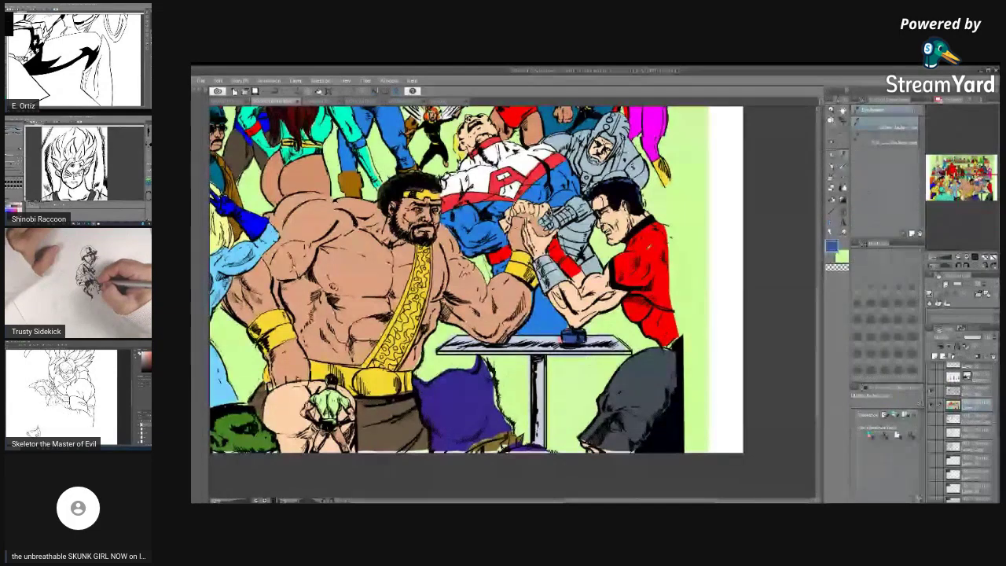
left_click(830, 155)
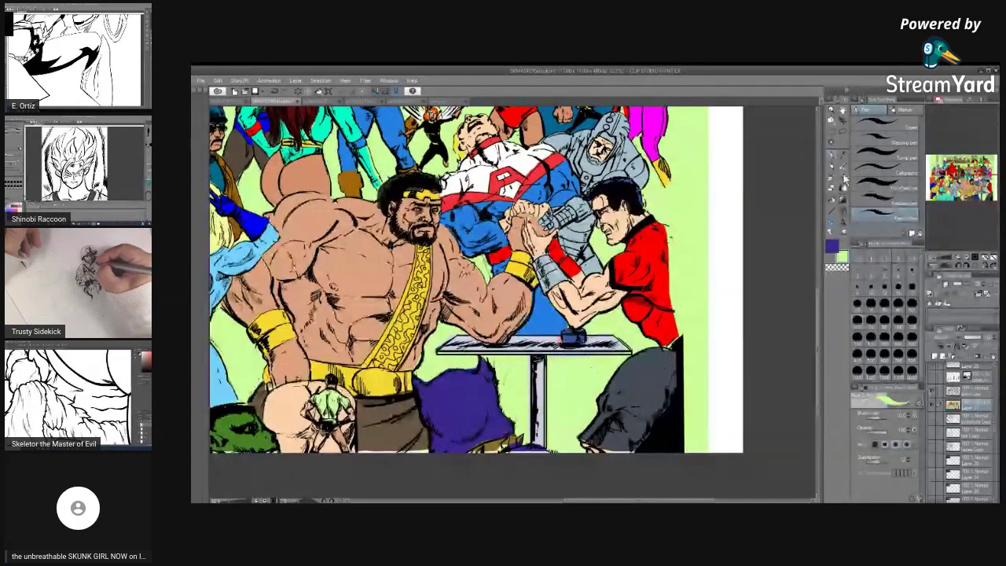
Change the secondary pen colour to black and then to a skin tone sampled near the wrestlers' arms
key("d")
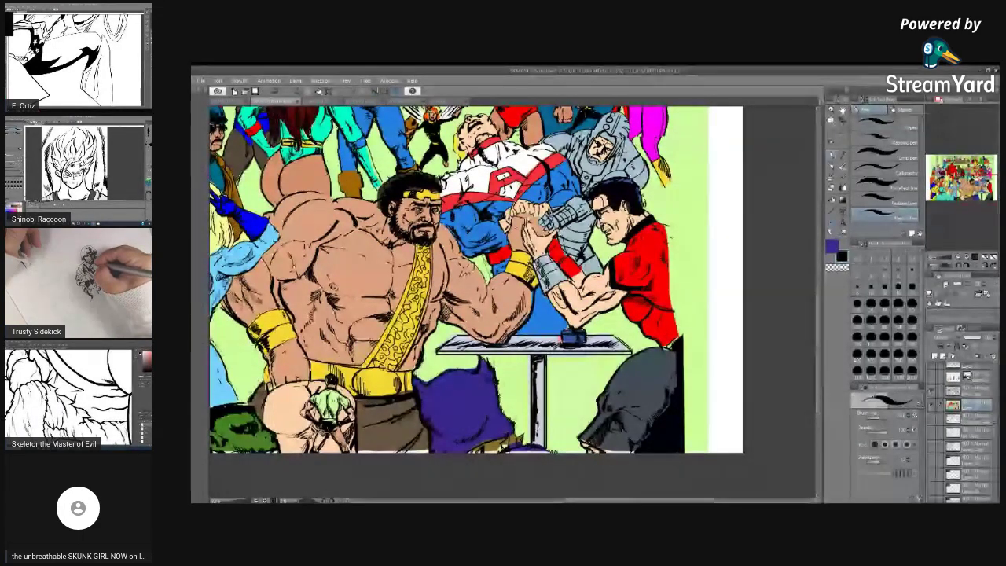
left_click(832, 141)
left_click(540, 276)
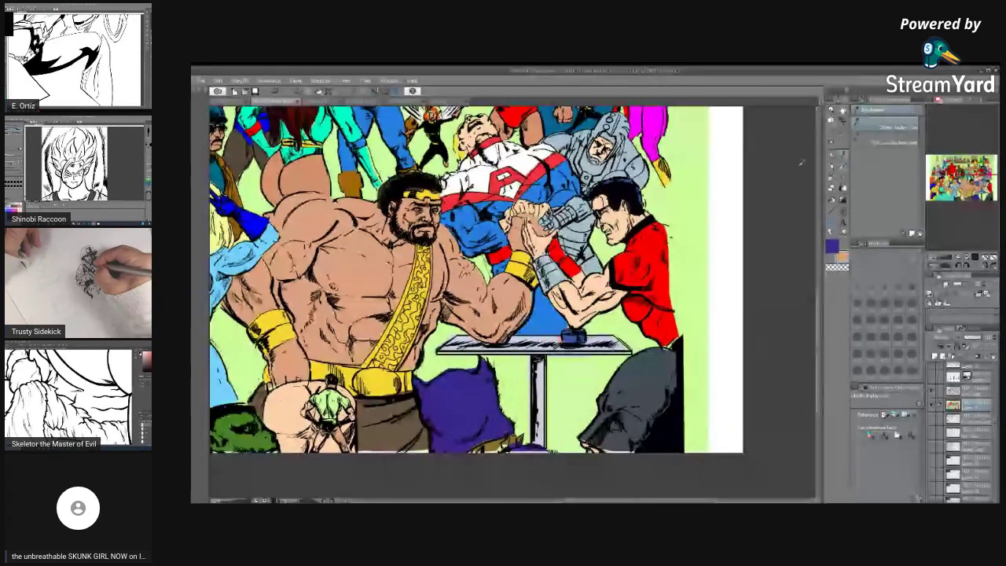
left_click(831, 156)
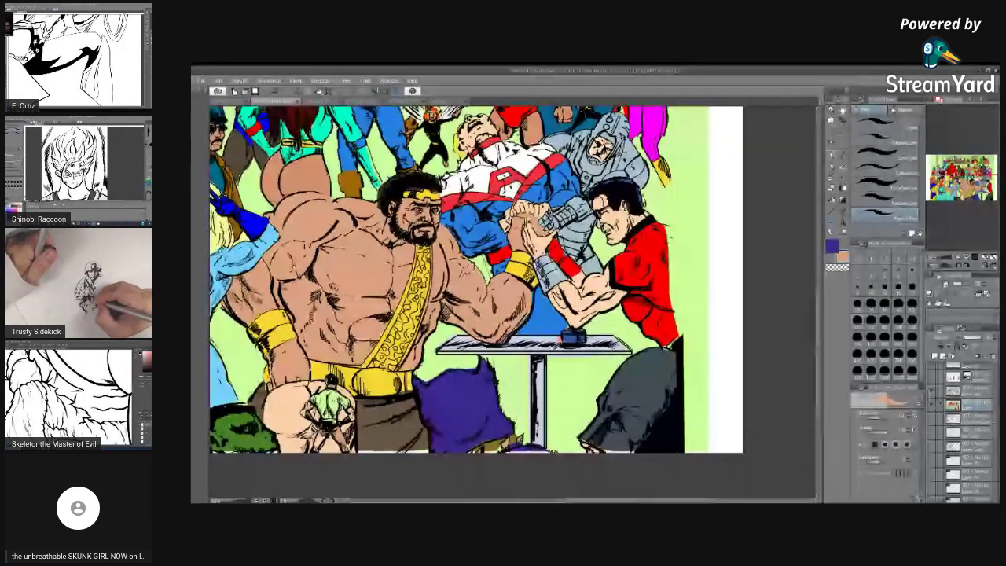
Touch up the purple-cowled figure's collar in sampled dark gold, and sample a dark grey-blue as the main colour
left_click(835, 159)
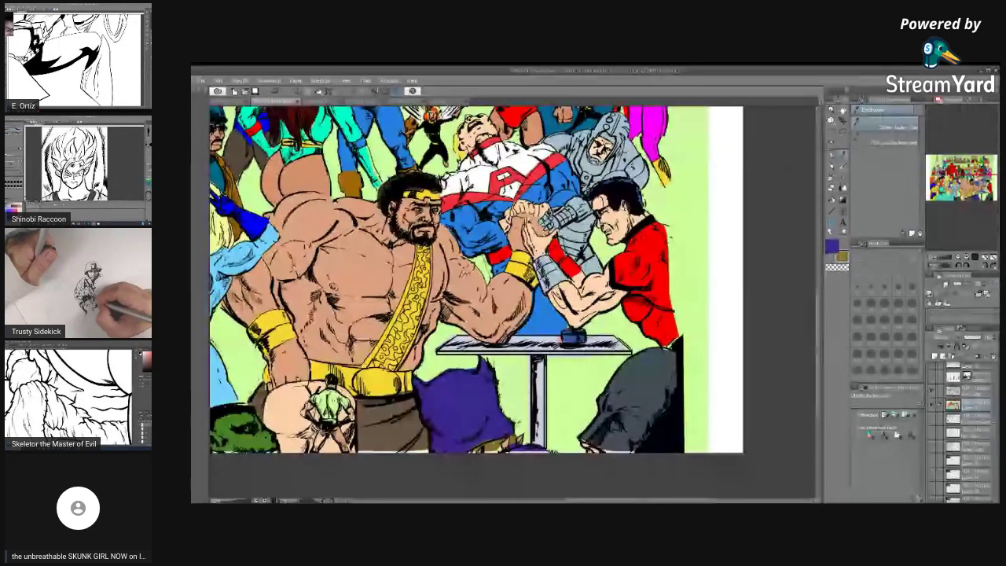
left_click(832, 156)
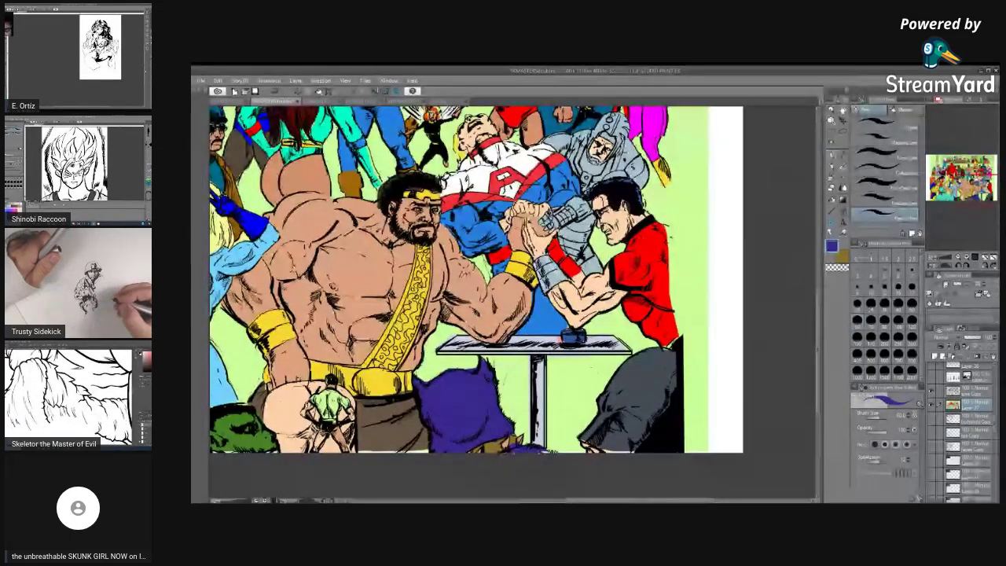
left_click(835, 167)
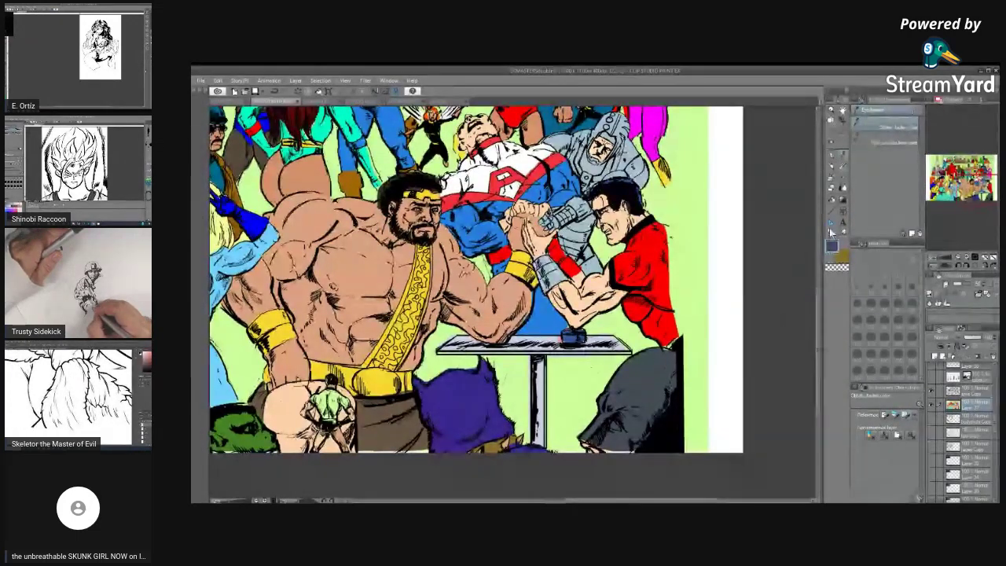
Paint the lower back of the bald teal figure dark grey and sample his teal as the secondary colour
left_click(833, 157)
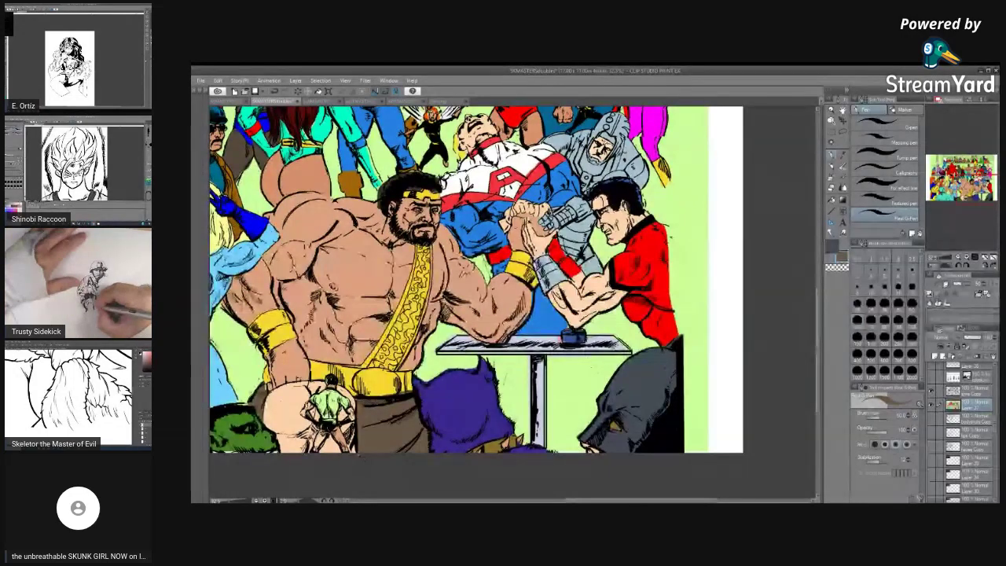
left_click_drag(637, 500, 516, 501)
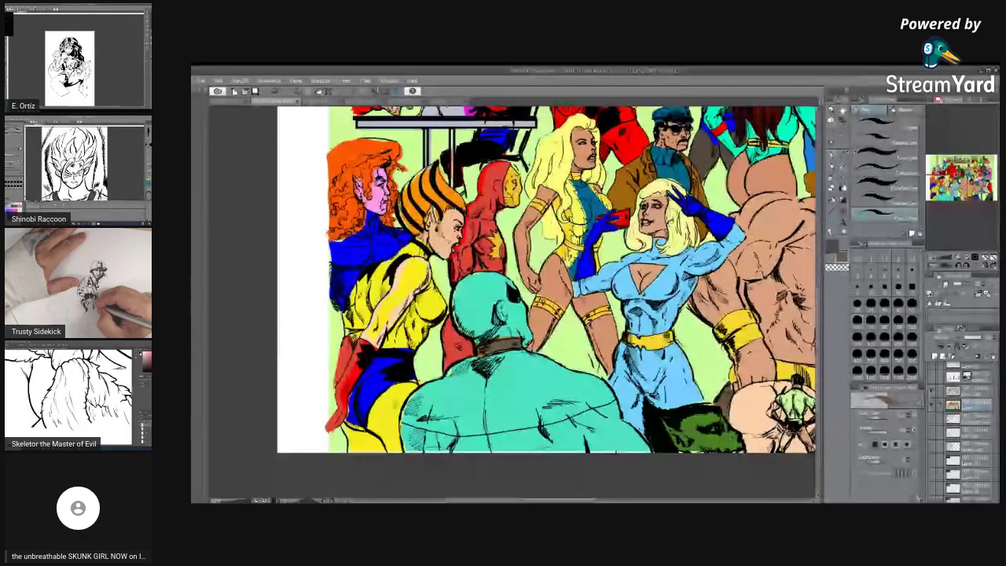
key("alt")
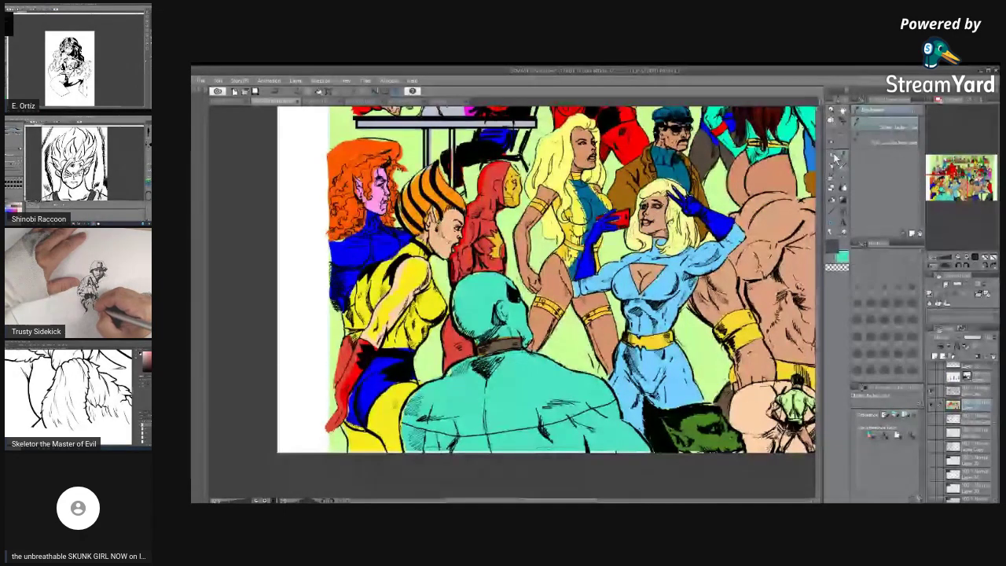
key("p")
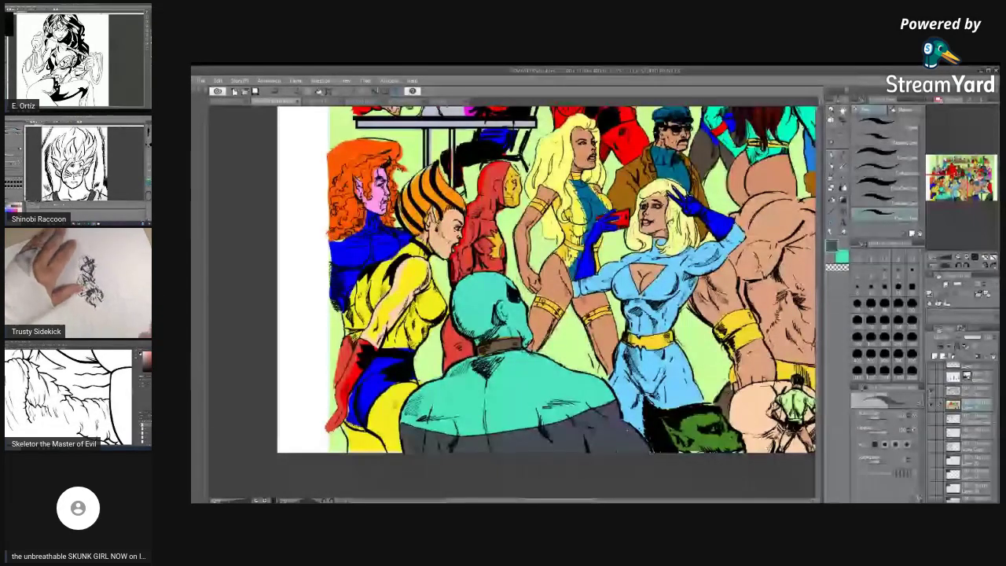
Sample a light skin tone as the main colour and fill the bare leg and arm of the woman with black-striped orange hair
left_click(843, 182)
left_click(832, 166)
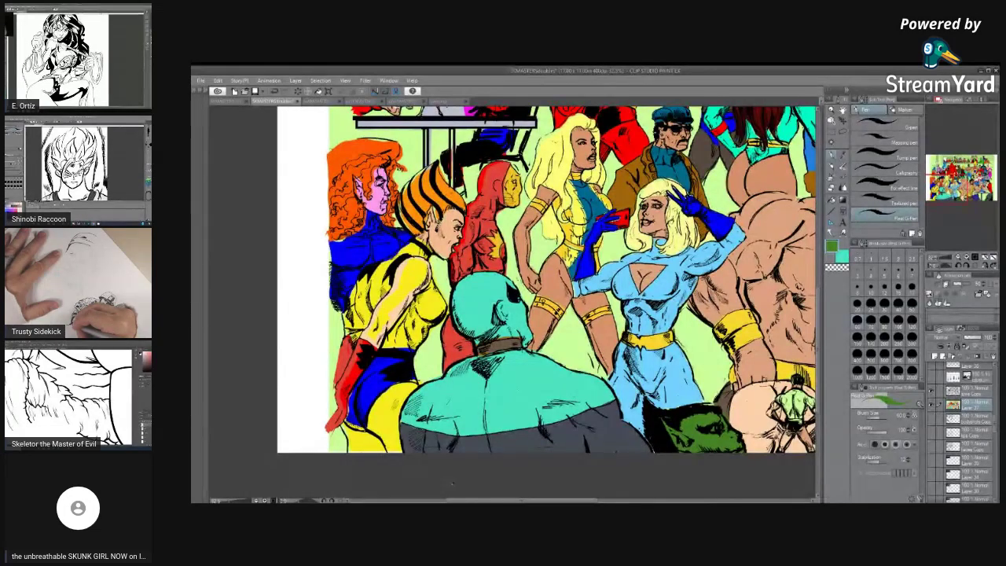
left_click(841, 167)
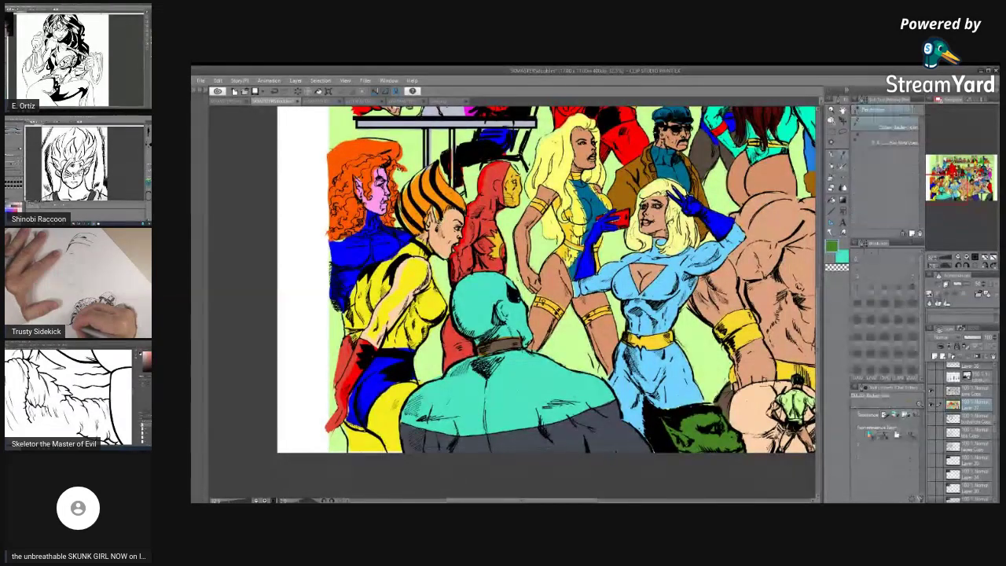
left_click(411, 302)
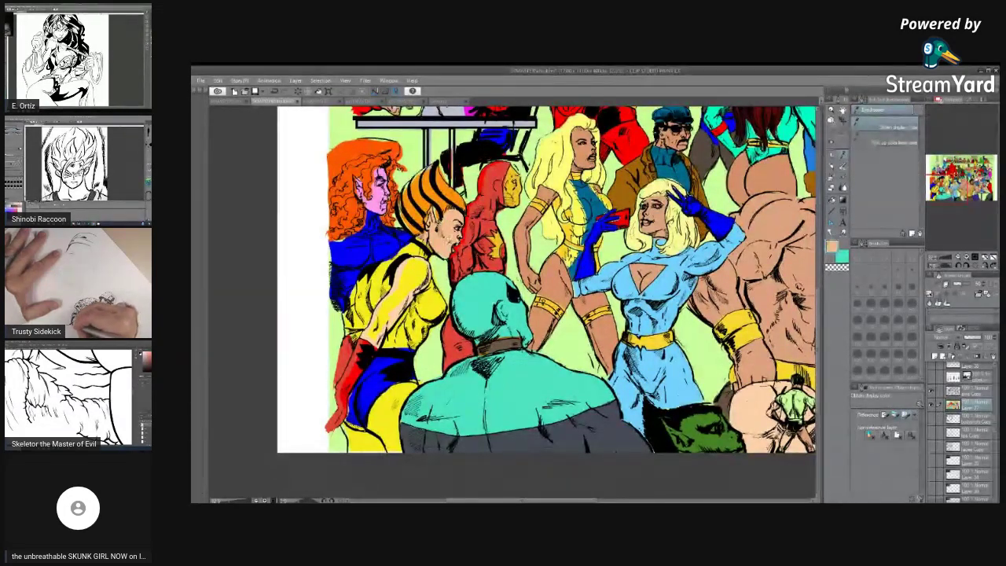
left_click(833, 202)
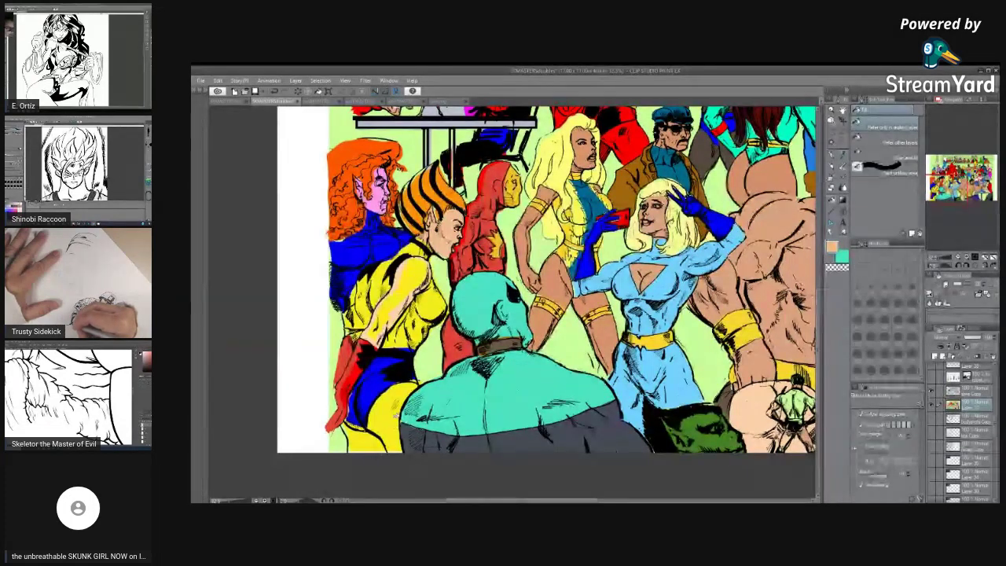
left_click(380, 433)
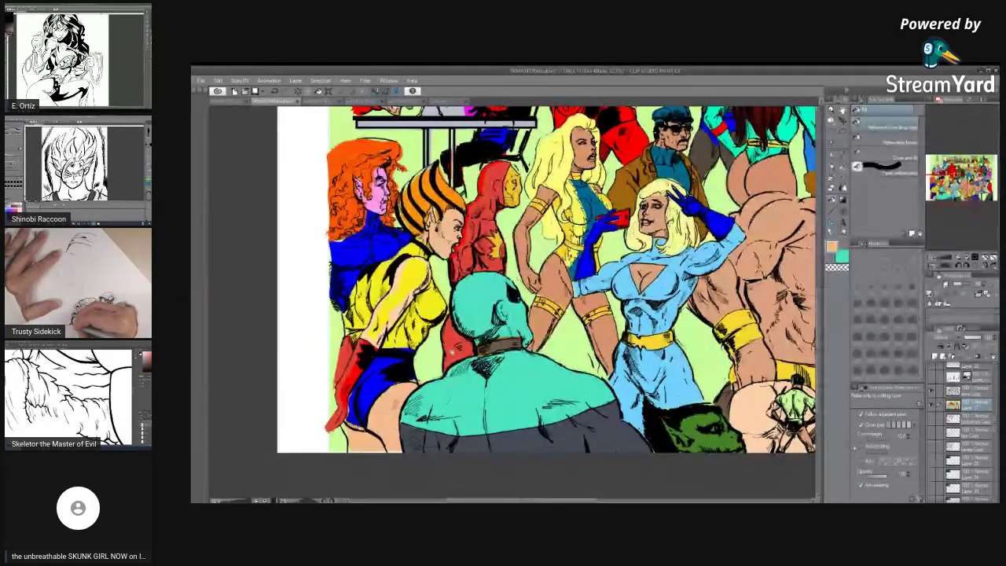
left_click(391, 301)
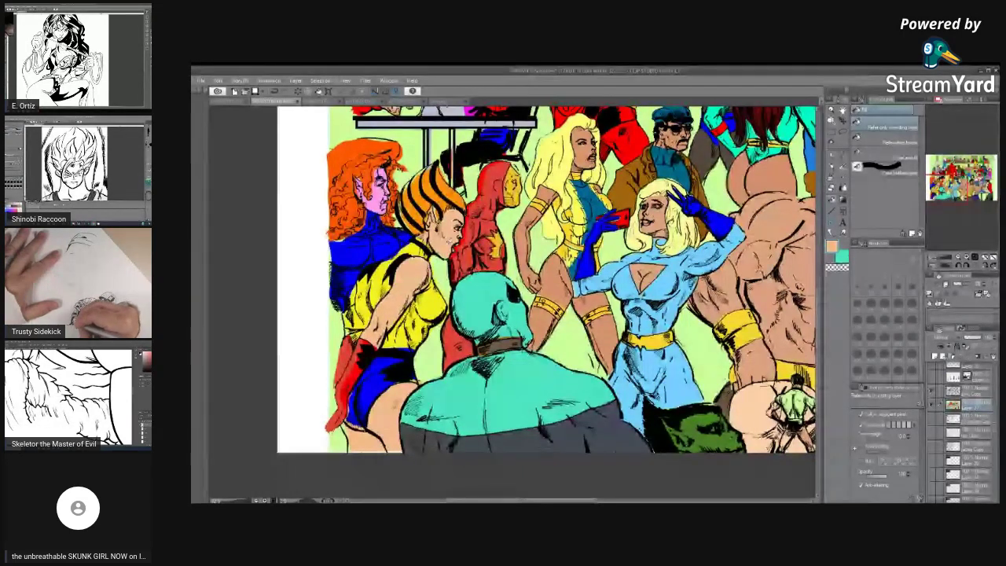
key("p")
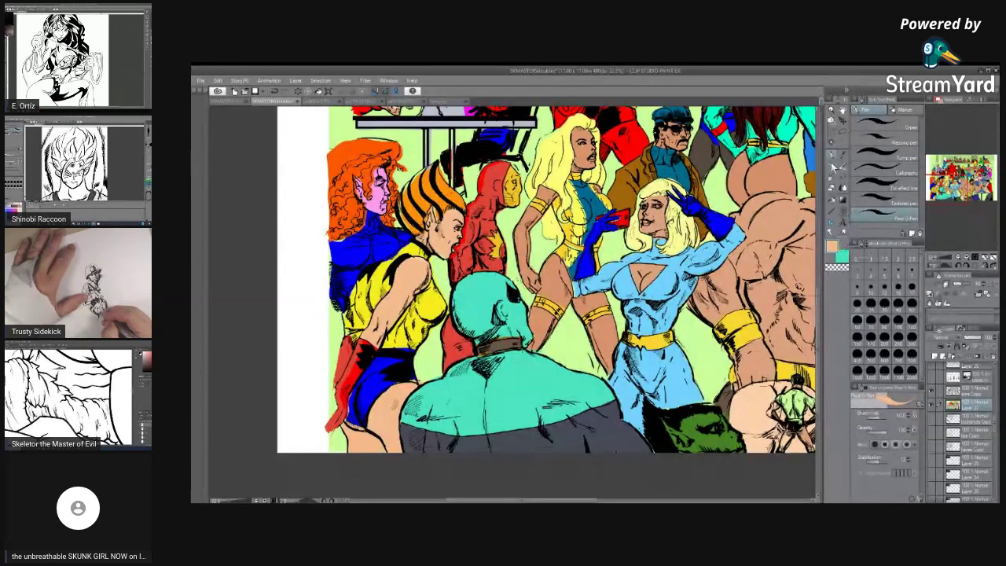
Sample the orange of the striped hair and fill the same woman's yellow top and blue shorts with it
left_click(832, 142)
left_click(432, 191)
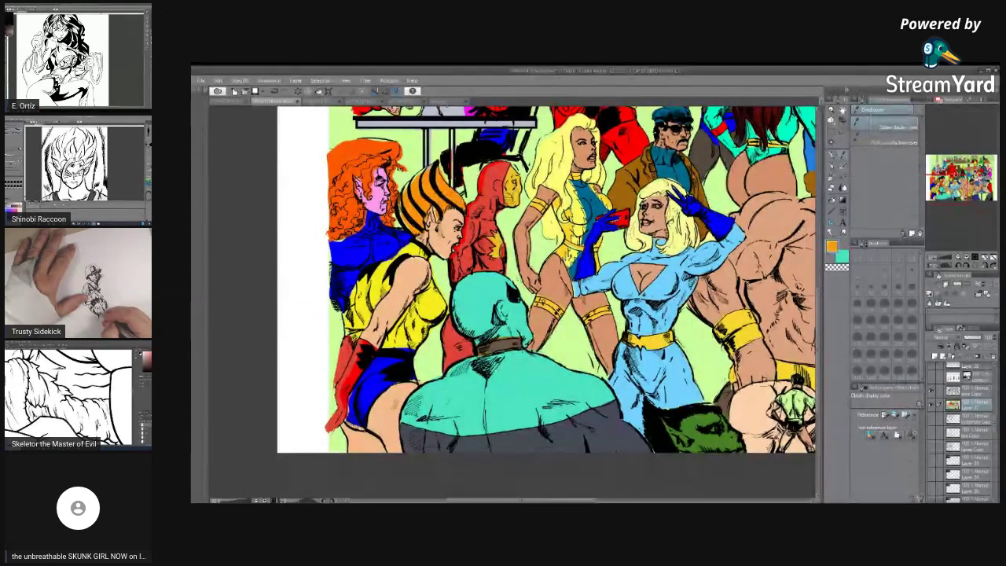
left_click(836, 200)
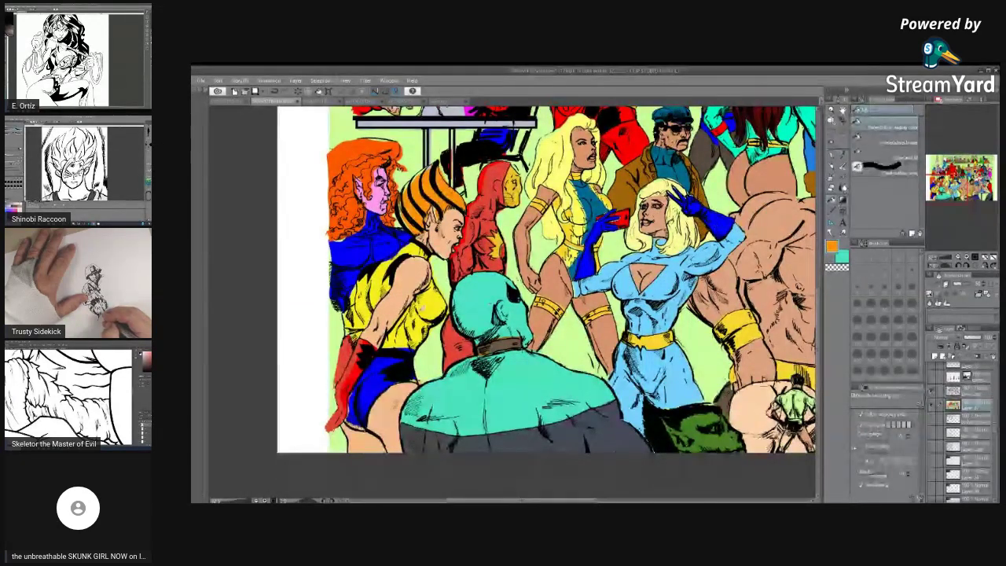
left_click(421, 308)
left_click(373, 300)
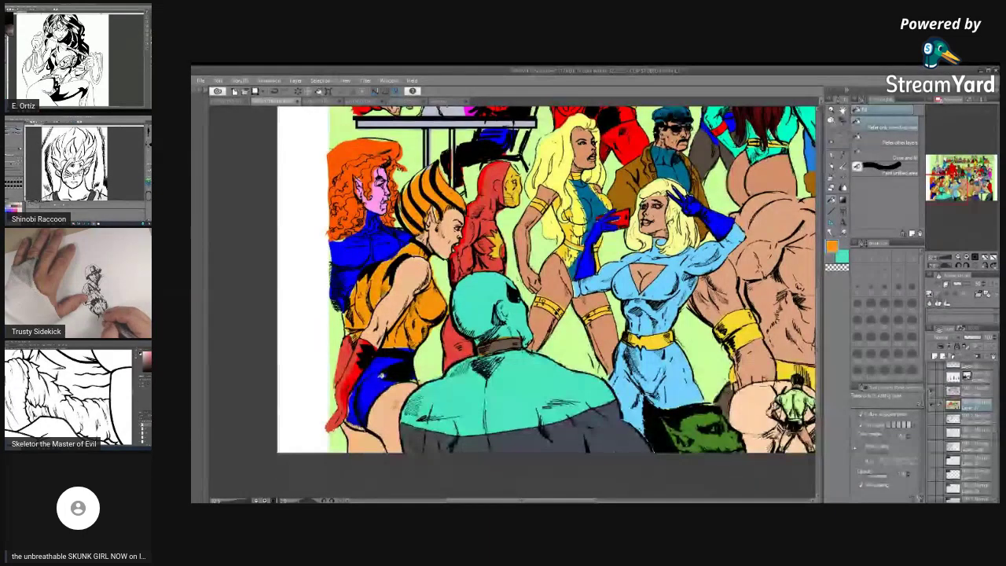
left_click(370, 389)
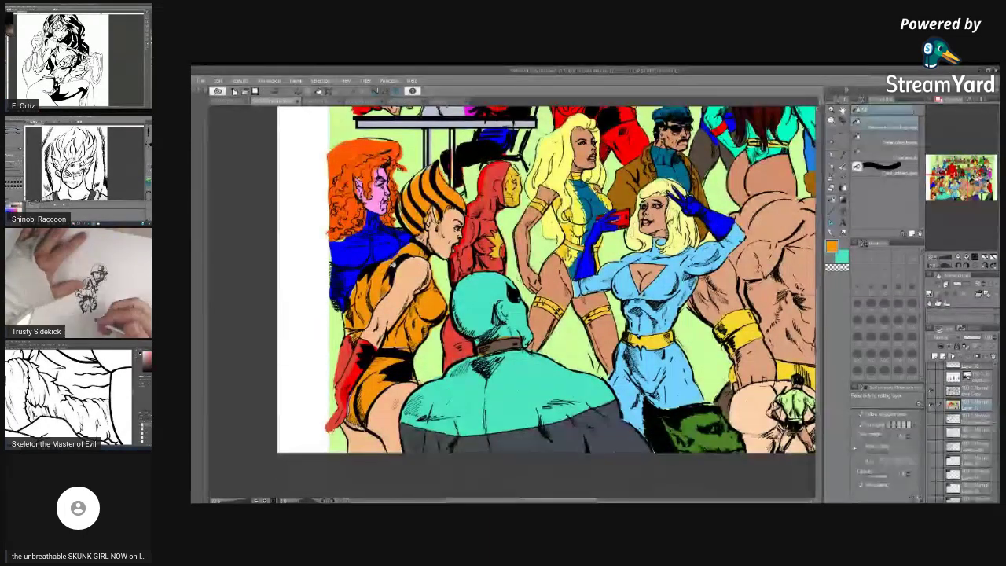
Sample the blonde woman's blue glove colour and extend the blue costume of the red-haired, pink-faced figure along its outer edge
left_click(835, 157)
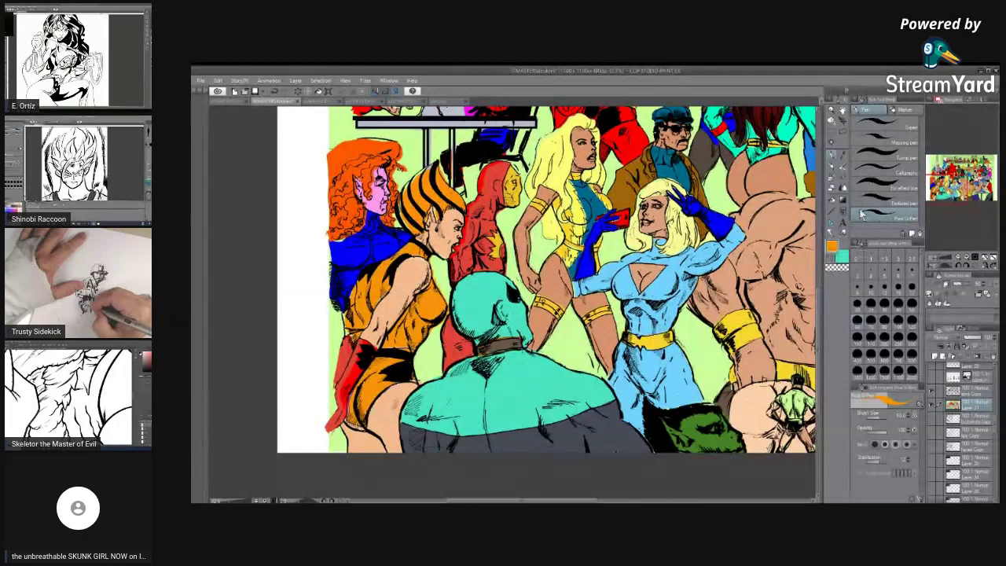
left_click(696, 203, "alt")
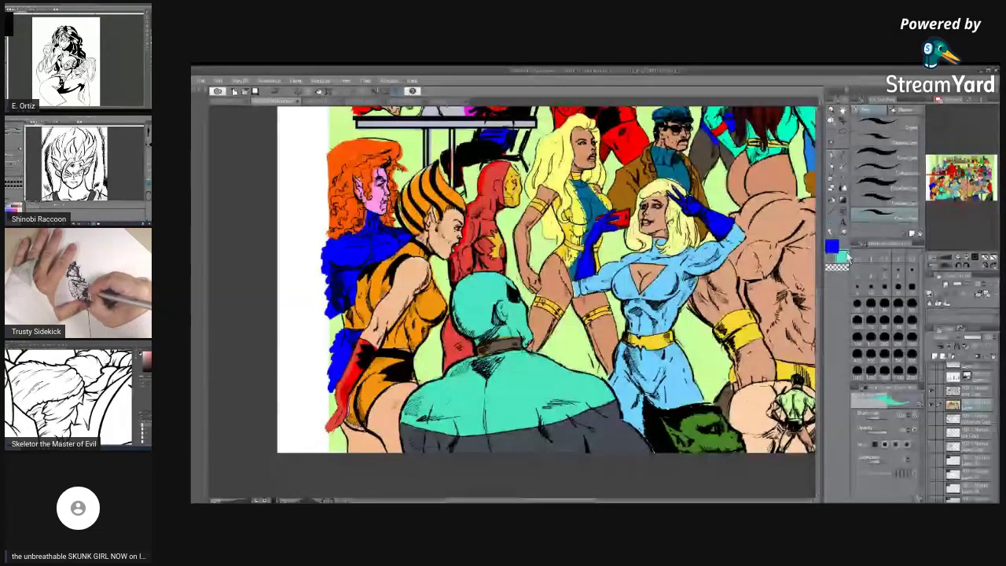
Sample the light green background as the secondary colour and paint over the excess orange above the pink-faced figure's hair
left_click(845, 139)
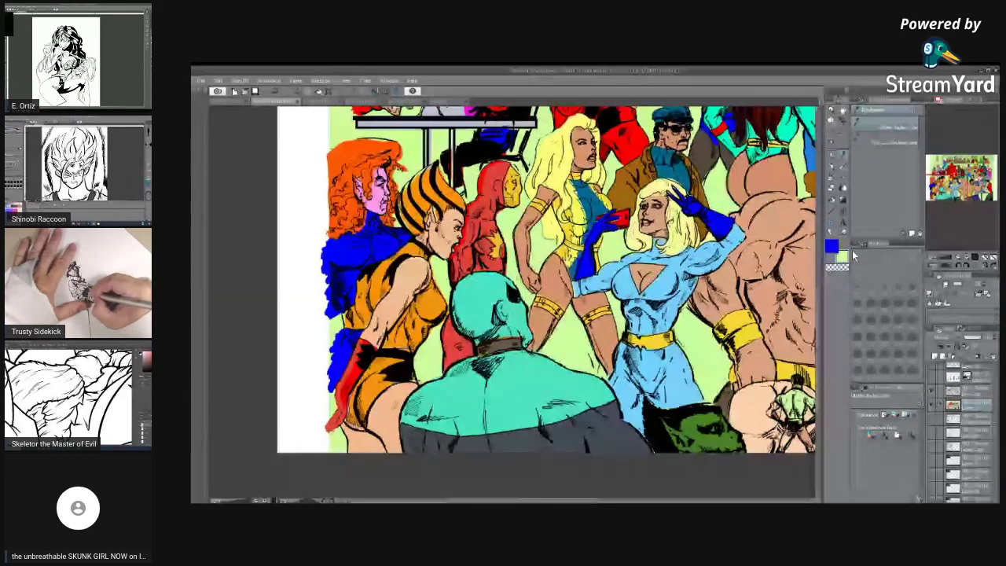
left_click(836, 160)
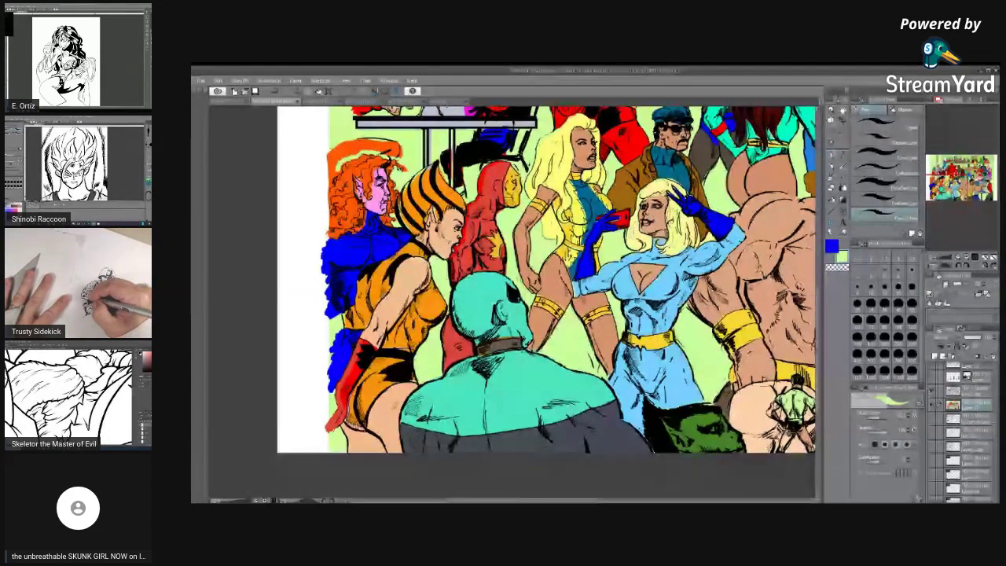
mouse_move(350, 148)
left_mouse_down()
mouse_move(327, 170)
mouse_move(379, 146)
left_mouse_up()
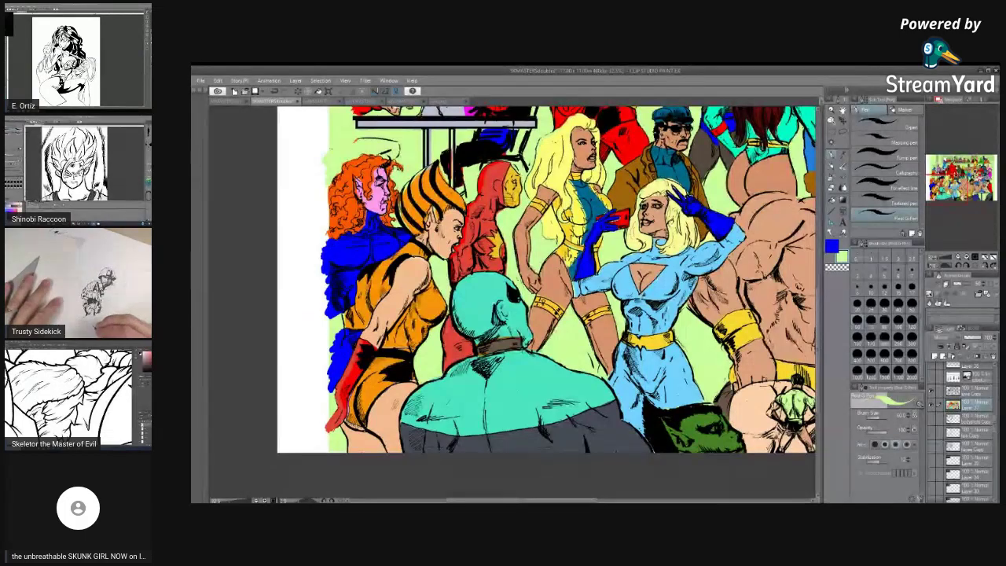
Paint the headpiece in the pink-faced figure's orange hair with the main blue
left_click_drag(518, 501, 491, 501)
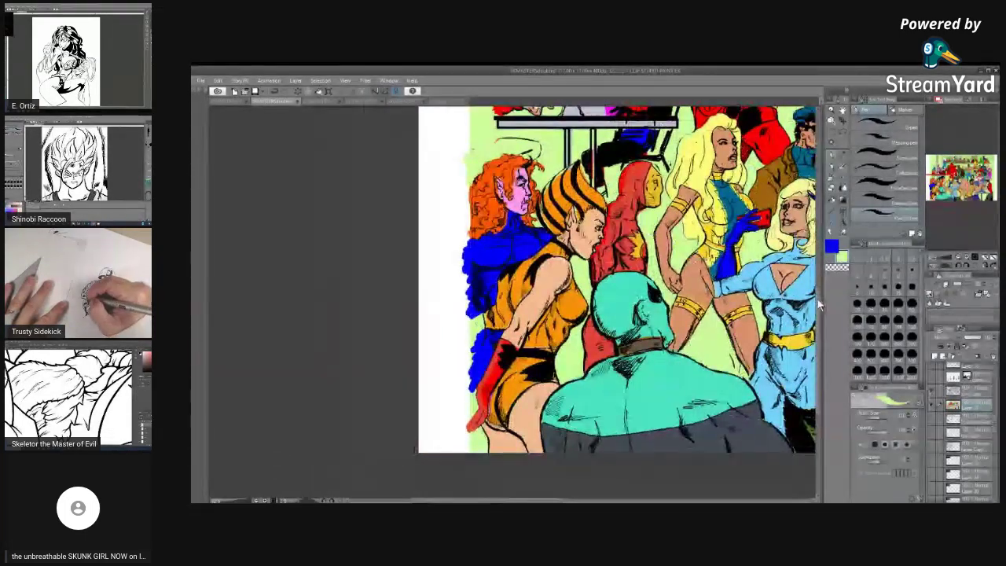
left_click_drag(818, 295, 817, 281)
scroll(817, 287, "up", 2)
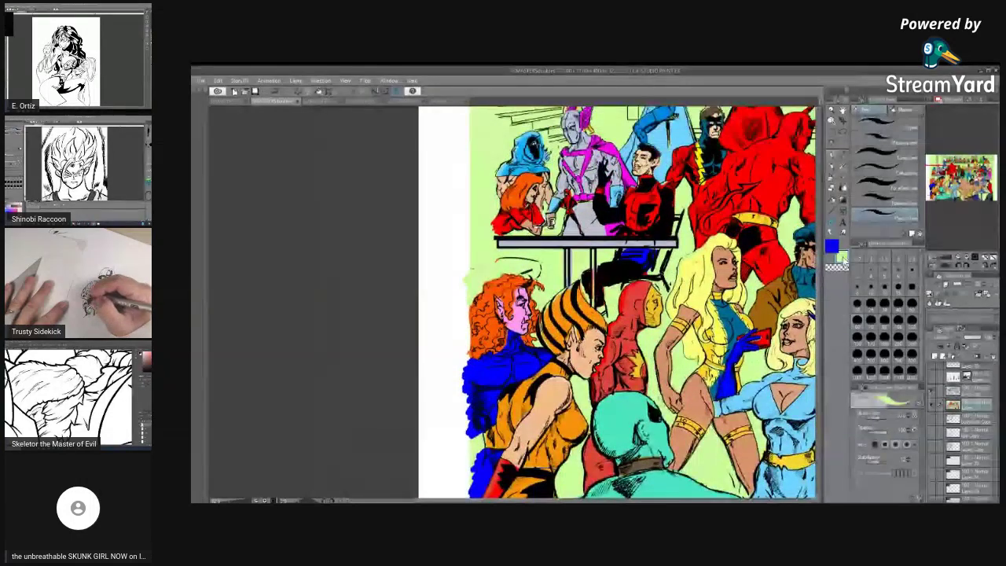
left_click(832, 246)
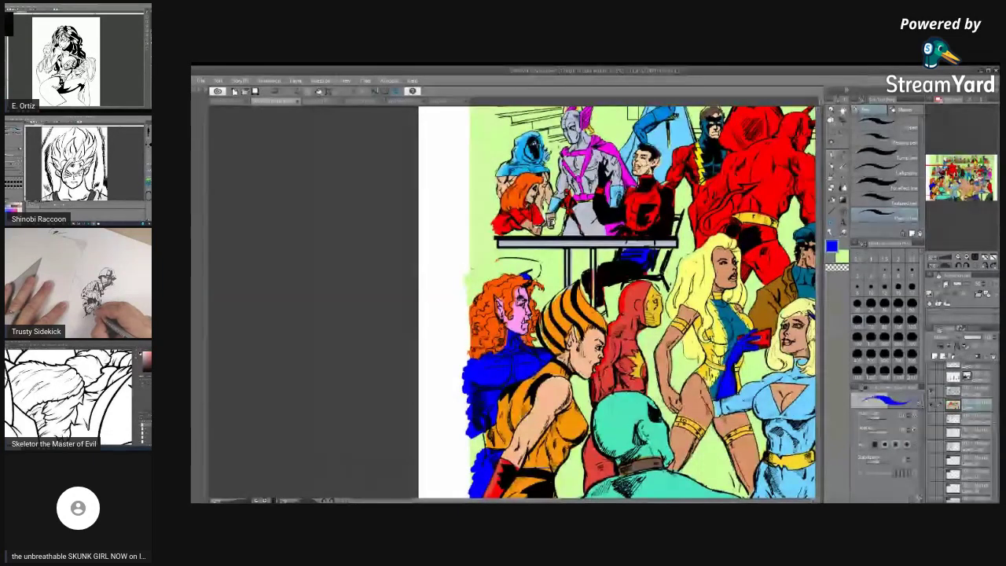
Sample a light skin tone, outline the raised arm above the pink-faced figure's hair and fill it
left_click(834, 158)
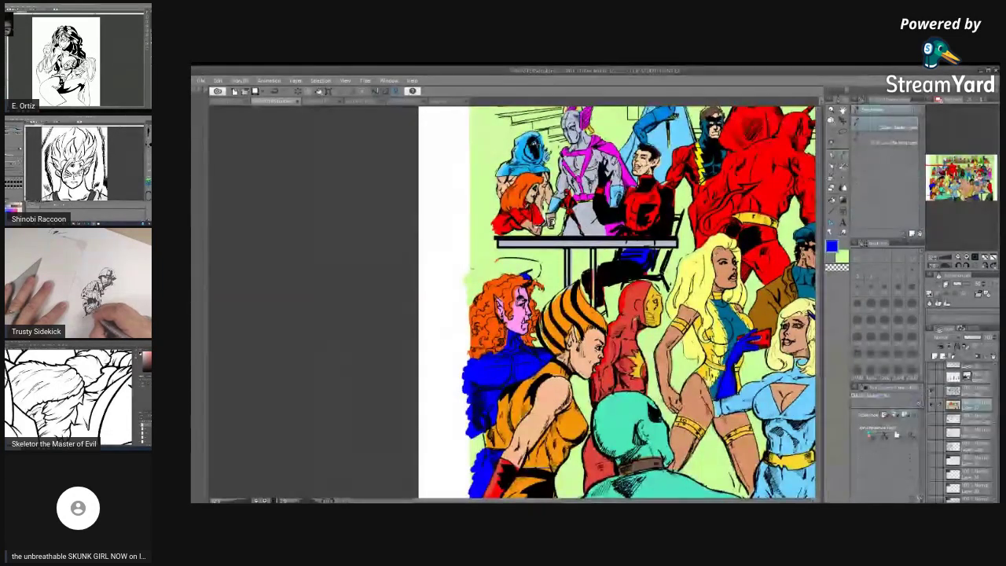
left_click(832, 155)
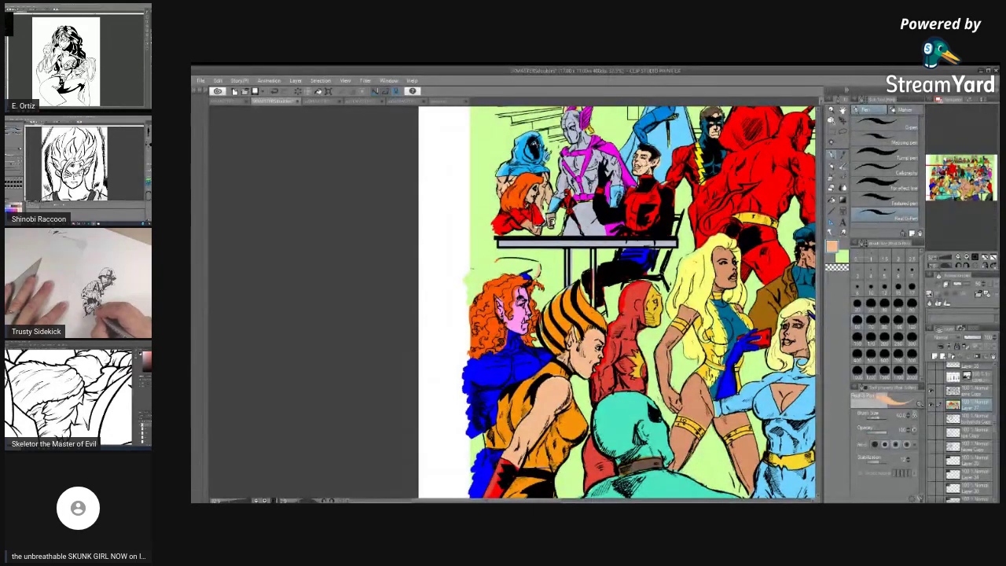
left_click_drag(466, 278, 496, 259)
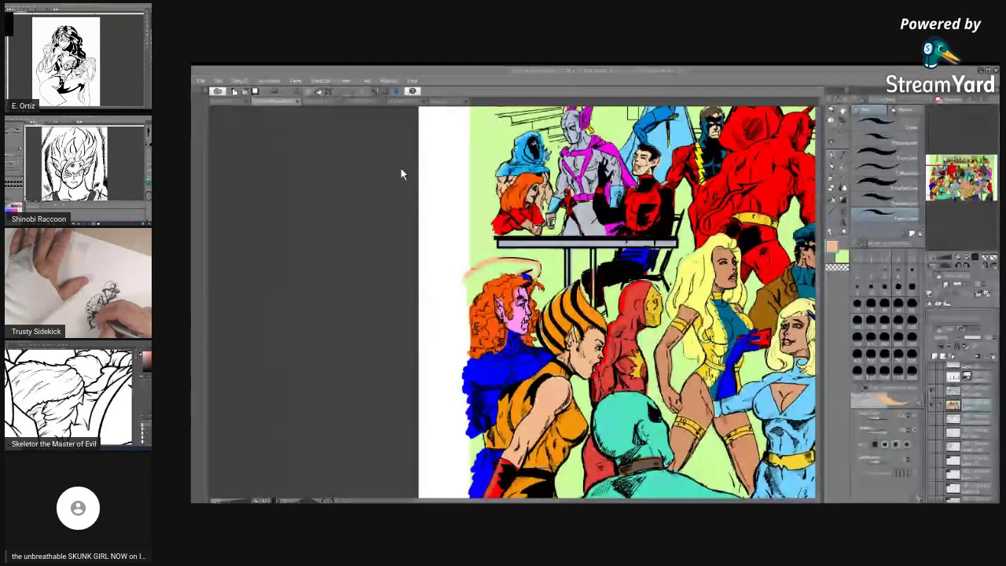
left_click(838, 206)
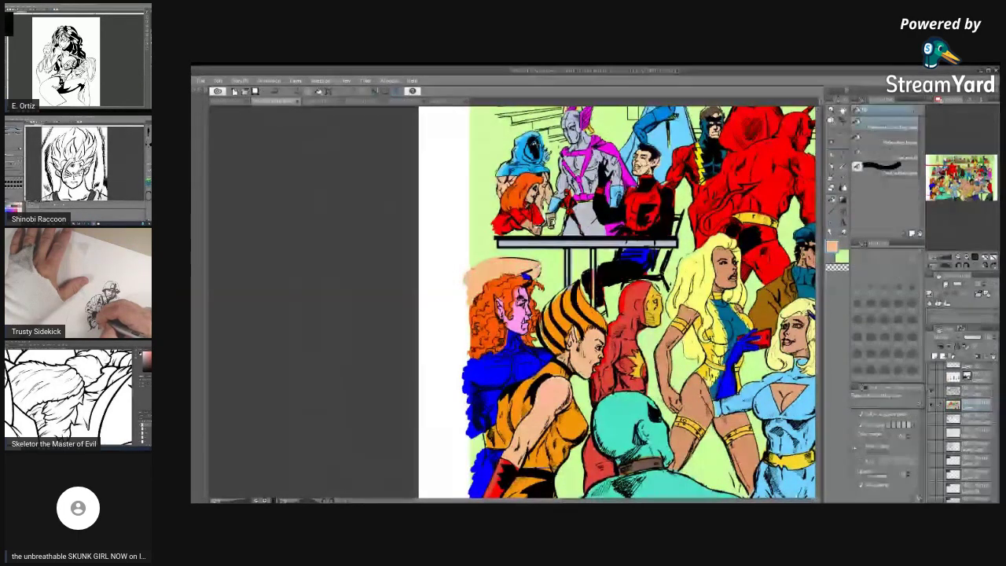
Sample red as the main colour and paint the clothing area between the upper table's end and the raised arm
left_click(832, 155)
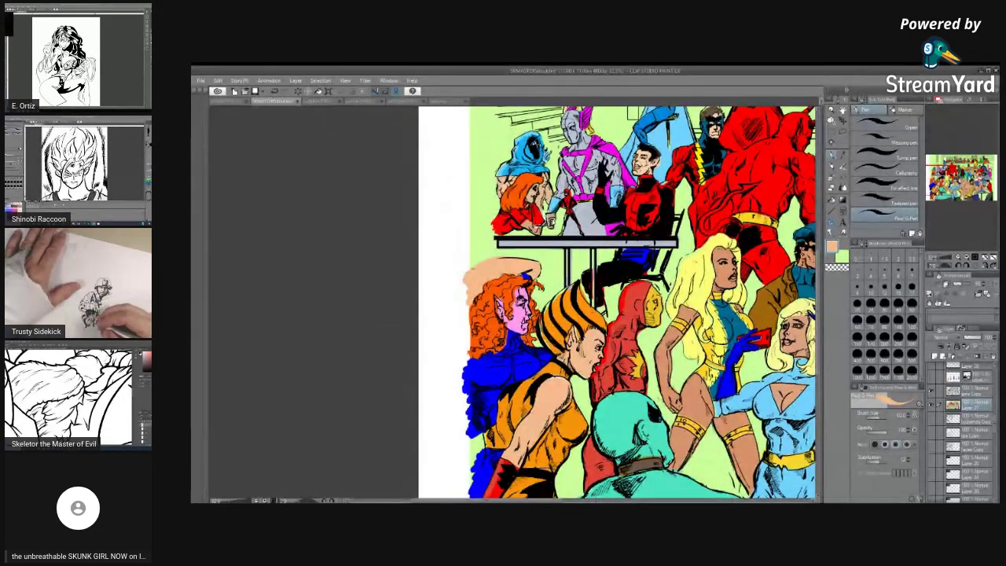
key("alt")
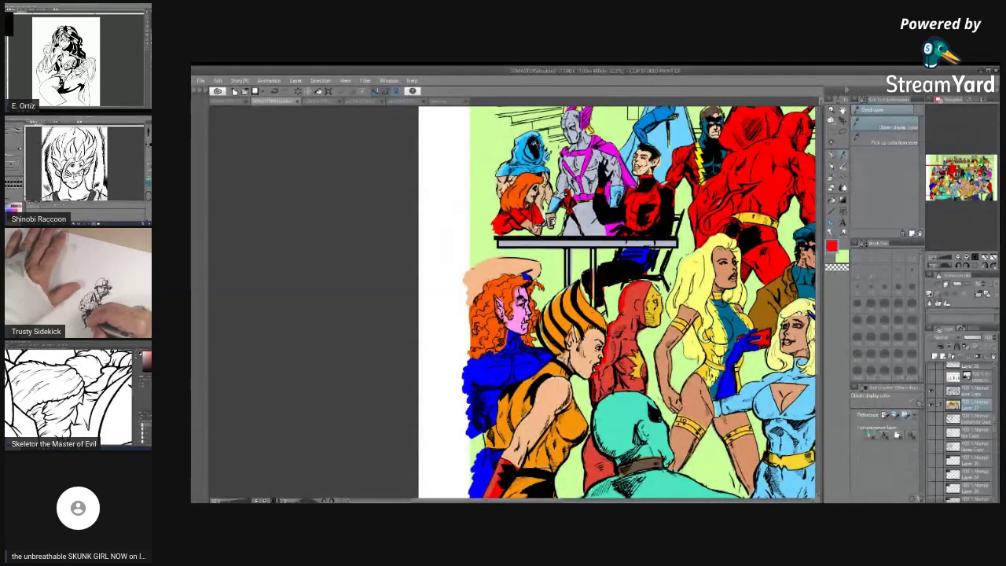
left_click(836, 160)
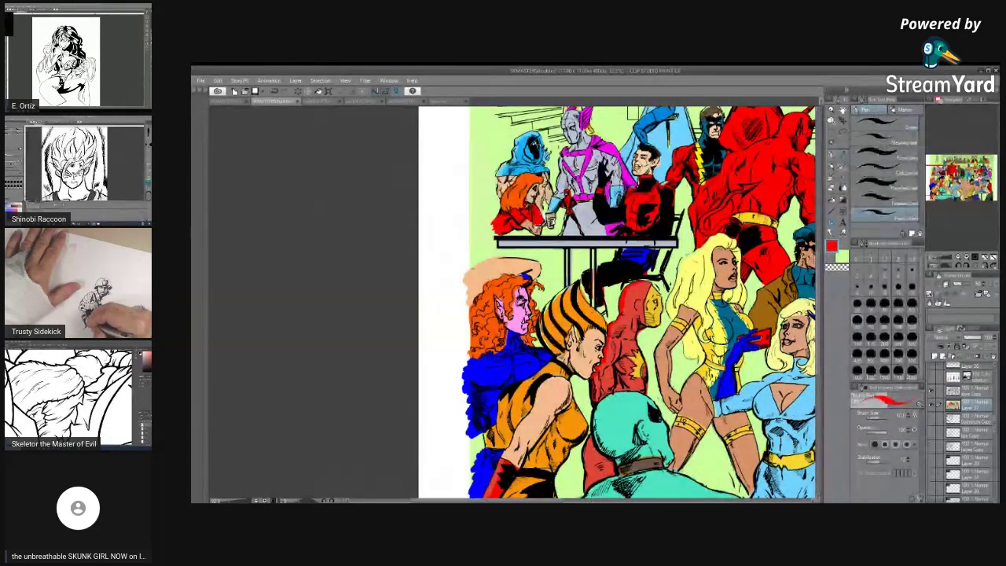
mouse_move(506, 253)
left_mouse_down()
mouse_move(489, 234)
mouse_move(476, 252)
mouse_move(499, 252)
left_mouse_up()
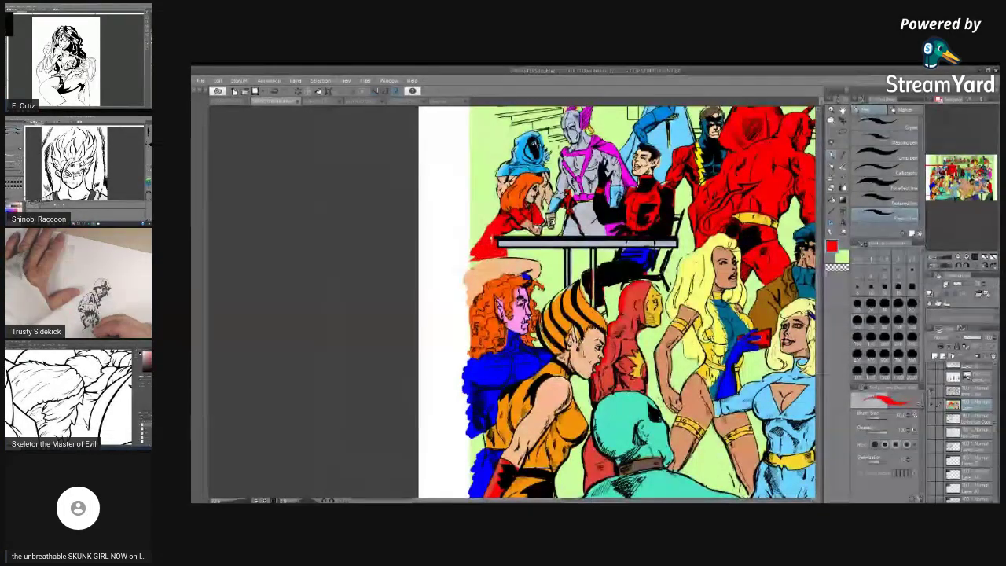
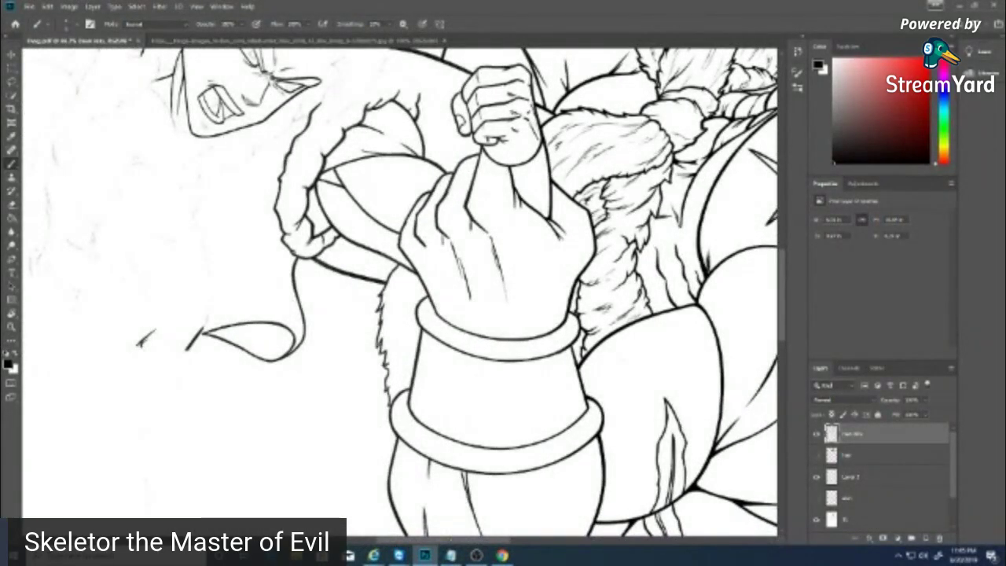
Switch to the Photoshop line art and examine the inked outlines around the forearm, wristband and fur edge at pixel level
key("ctrl+plus")
key("ctrl+plus")
key("ctrl+plus")
key("ctrl+plus")
key("ctrl+plus")
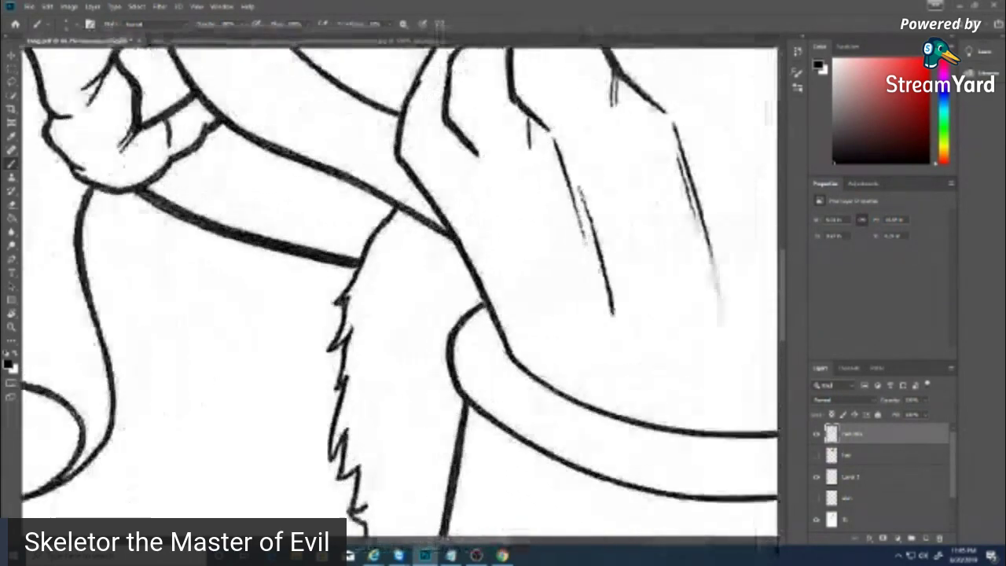
key("ctrl+plus")
key("ctrl+plus")
key("ctrl+plus")
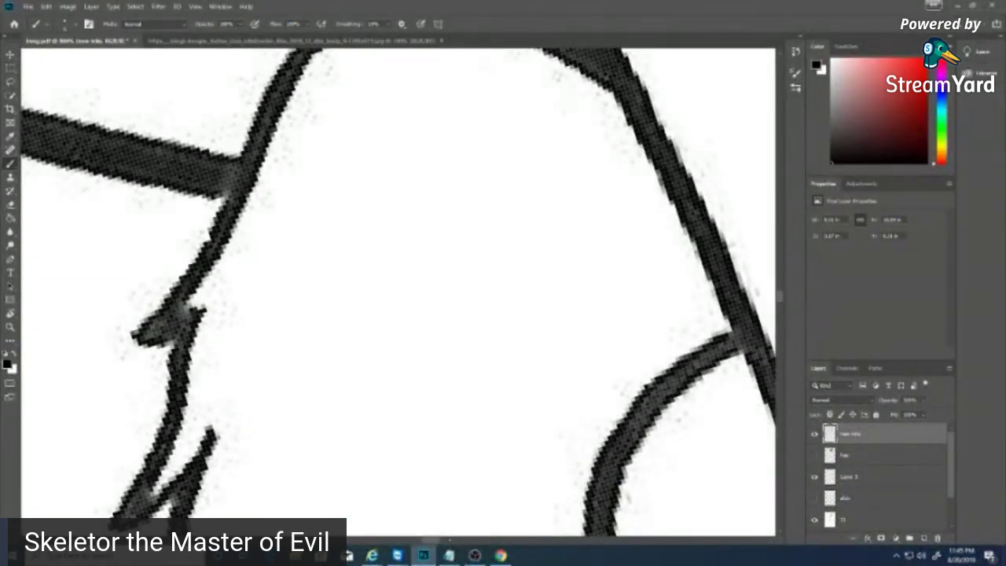
key("ctrl+plus")
key("ctrl+plus")
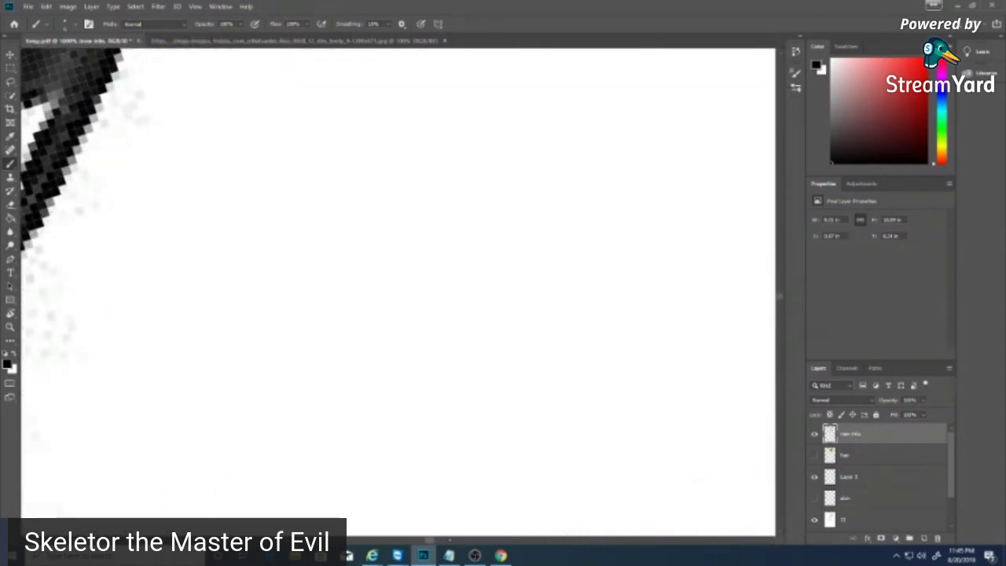
Review the Photoshop line art around the forearm, wristbands and fur edge, then the reclining figure as a whole
key("ctrl+minus")
key("ctrl+minus")
key("ctrl+minus")
key("ctrl+minus")
key("ctrl+minus")
key("ctrl+minus")
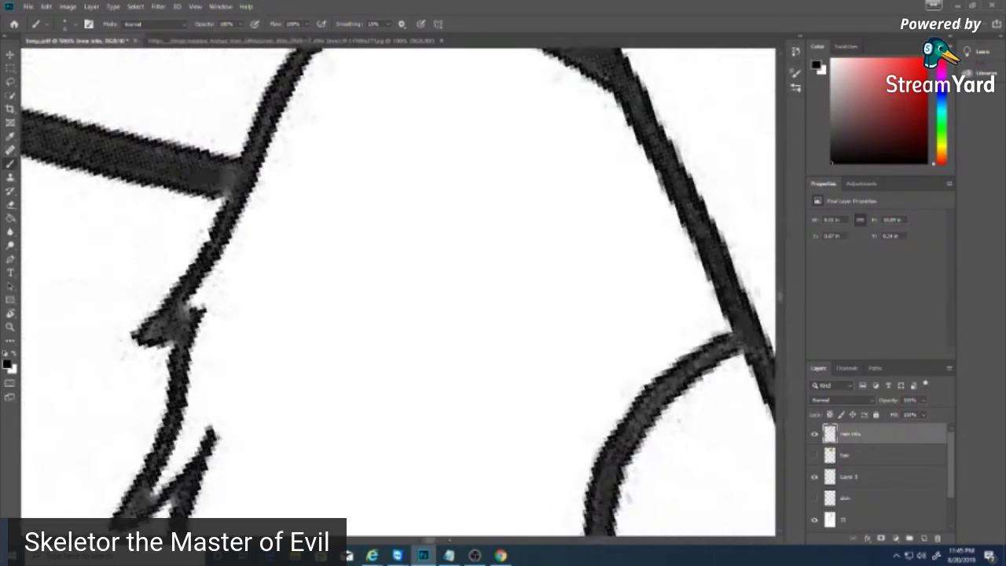
key("ctrl+minus")
key("ctrl+minus")
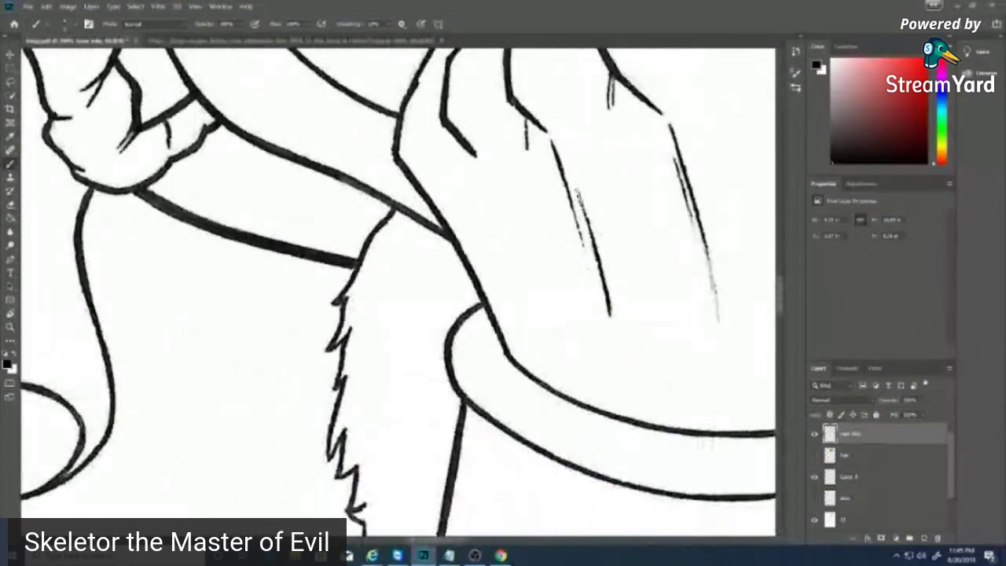
key("ctrl+plus")
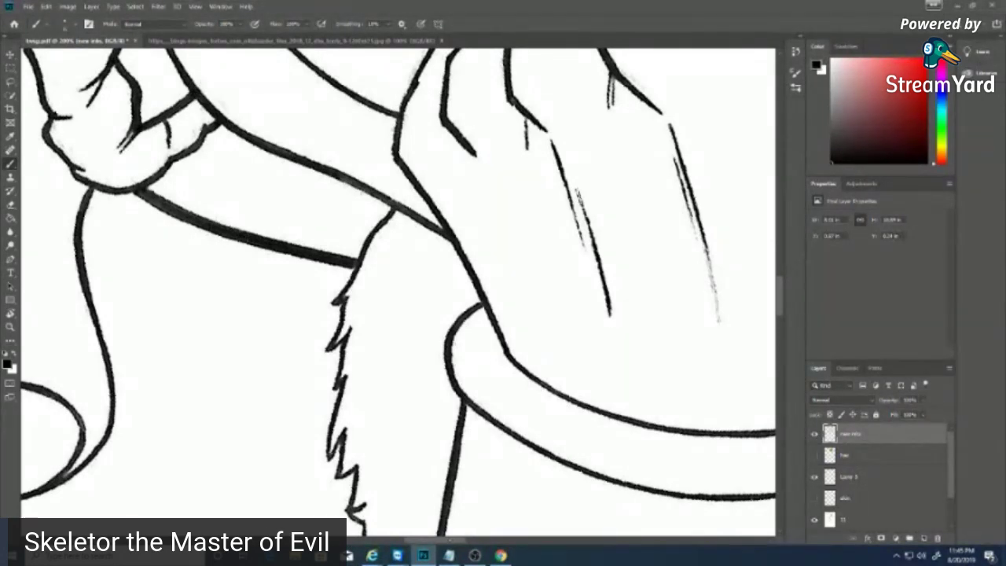
key("ctrl+minus")
key("ctrl+minus")
key("ctrl+minus")
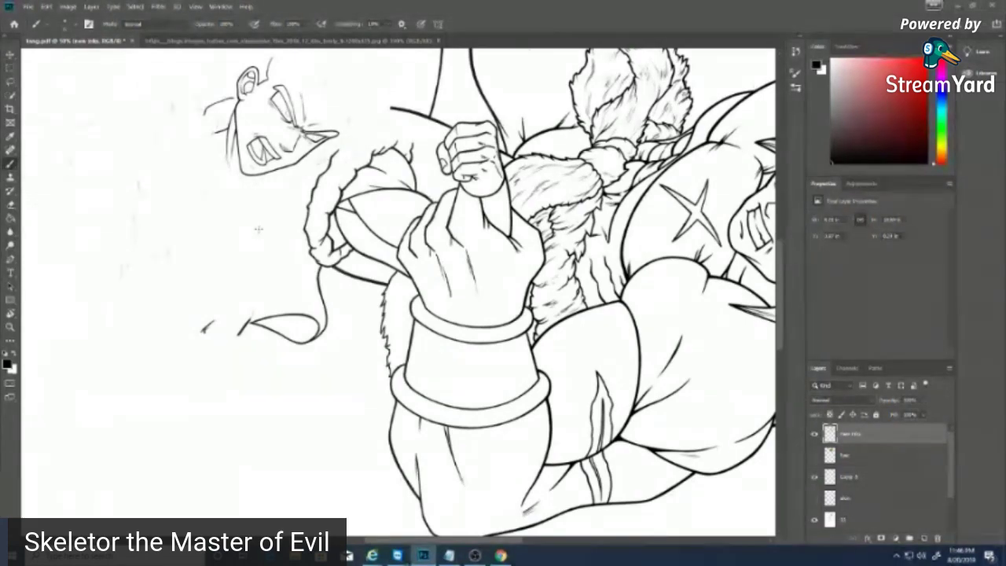
key("ctrl+minus")
key("ctrl+minus")
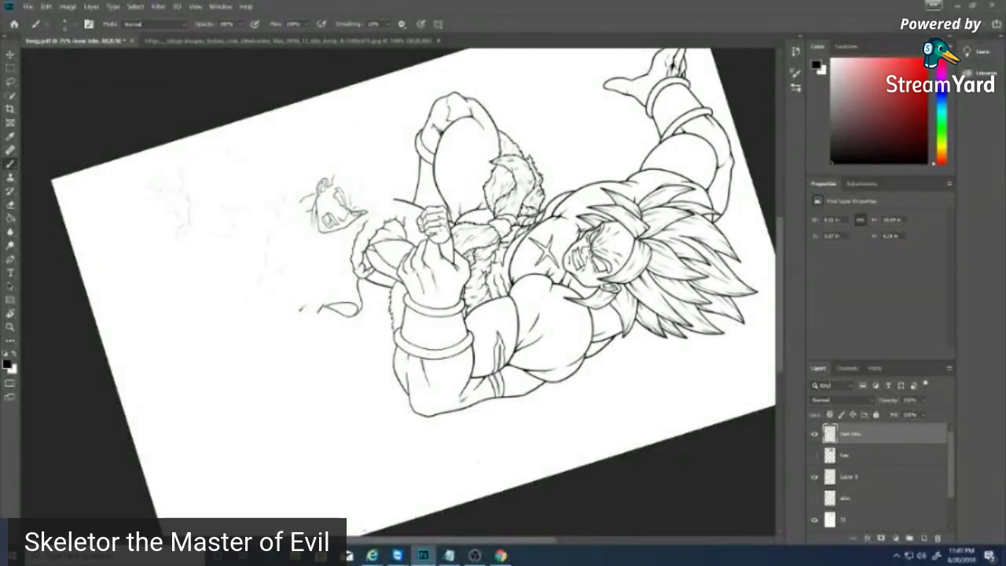
Check the raised hand's line art by toggling the bottom layer's visibility, and brush a black stroke along the bent finger's outline
key("ctrl+plus")
key("ctrl+plus")
key("ctrl+plus")
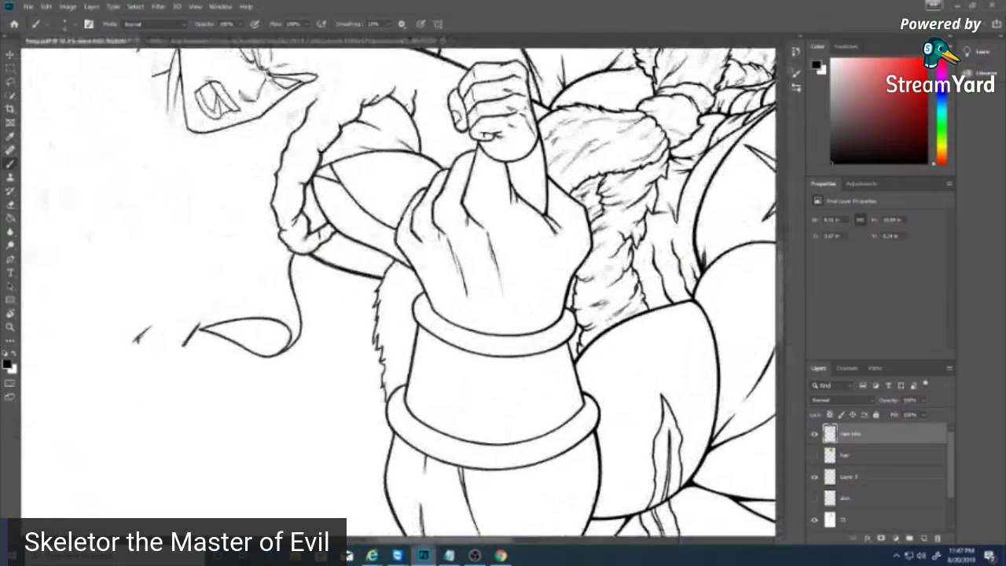
scroll(394, 283, "up", 2)
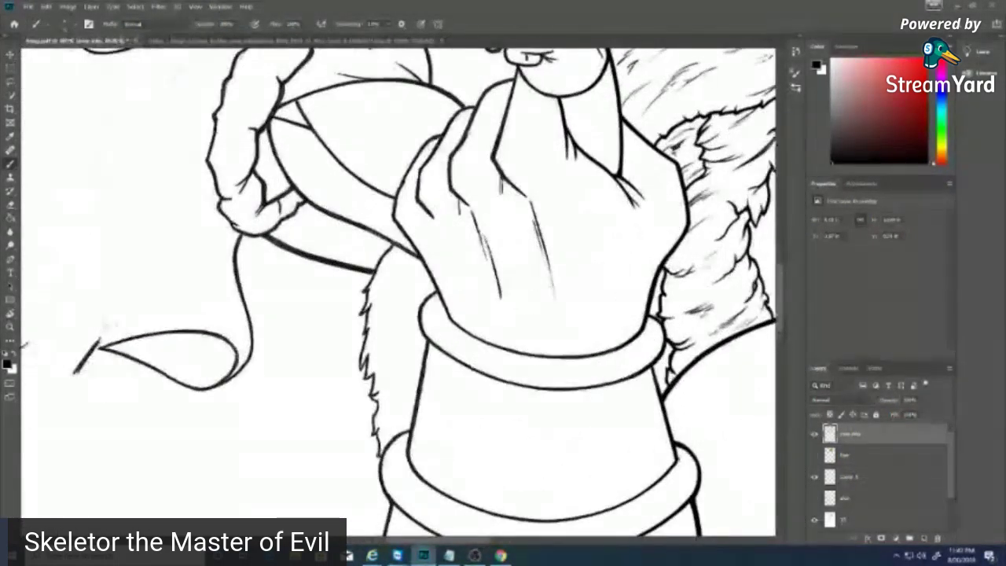
left_click(815, 520)
left_click(814, 520)
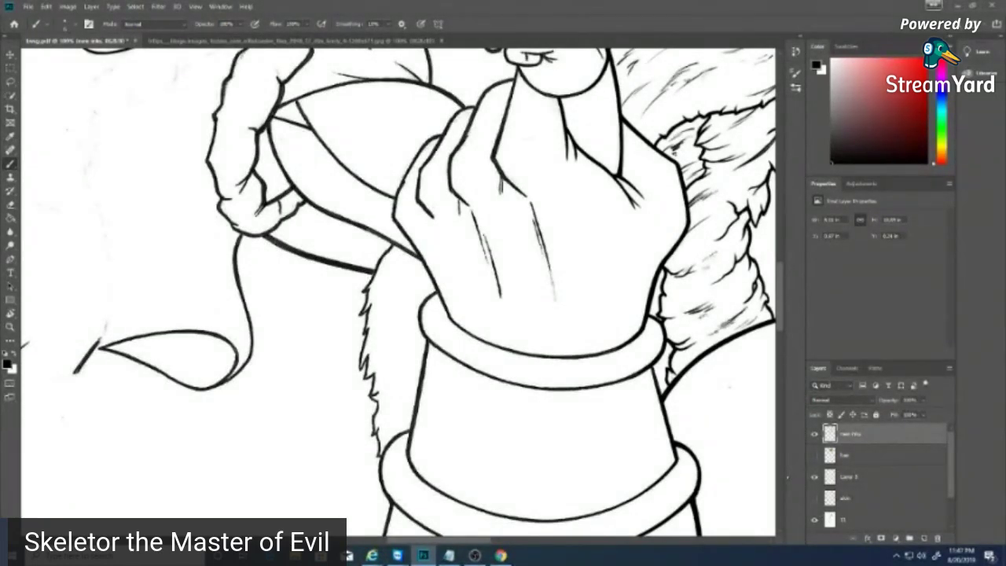
scroll(406, 295, "up", 3)
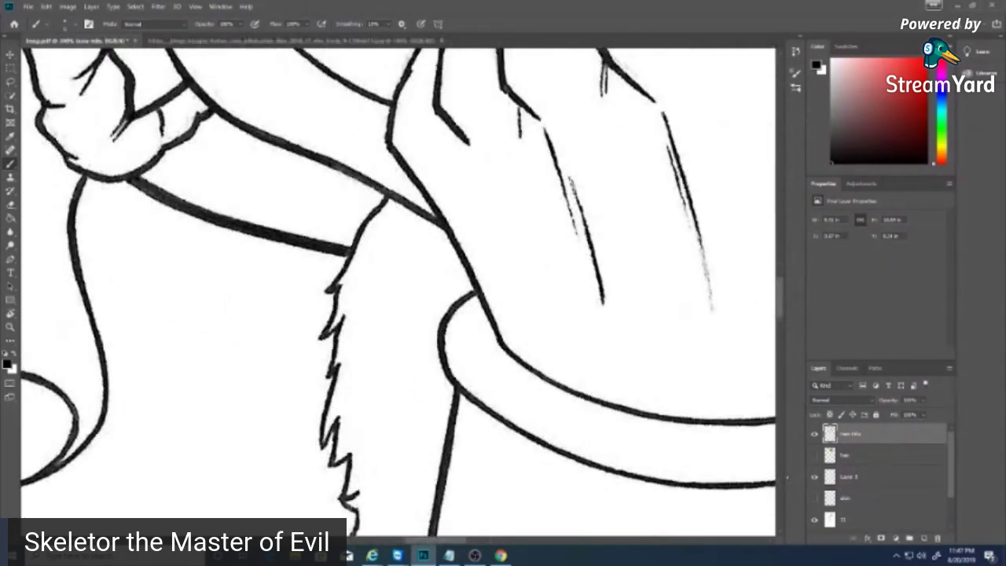
scroll(769, 236, "up", 5)
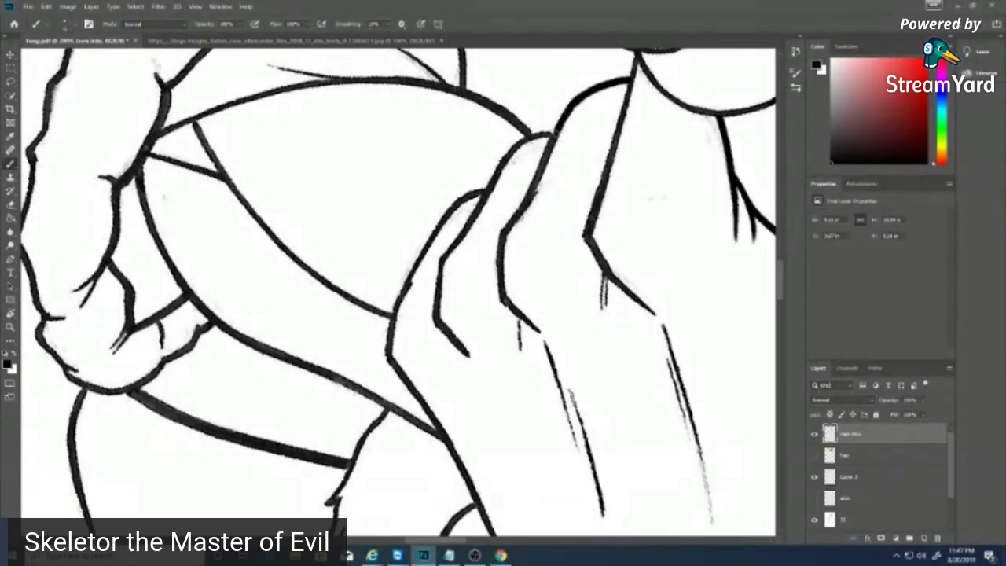
left_click_drag(563, 120, 532, 191)
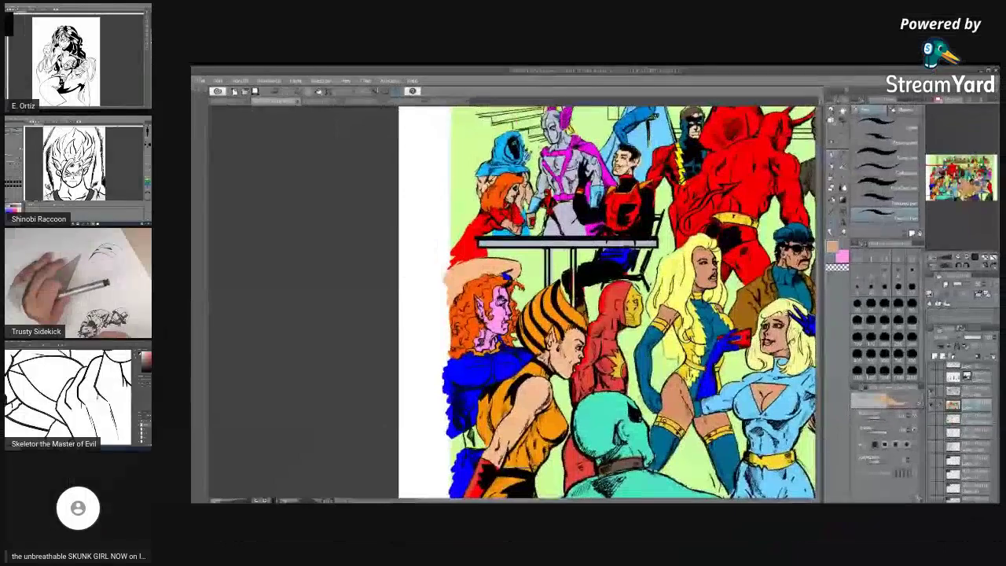
Switch to the superhero crowd illustration in Clip Studio Paint and sample black, then orange, as the main colour for the pen
left_click_drag(556, 500, 568, 500)
scroll(568, 502, "right", 4)
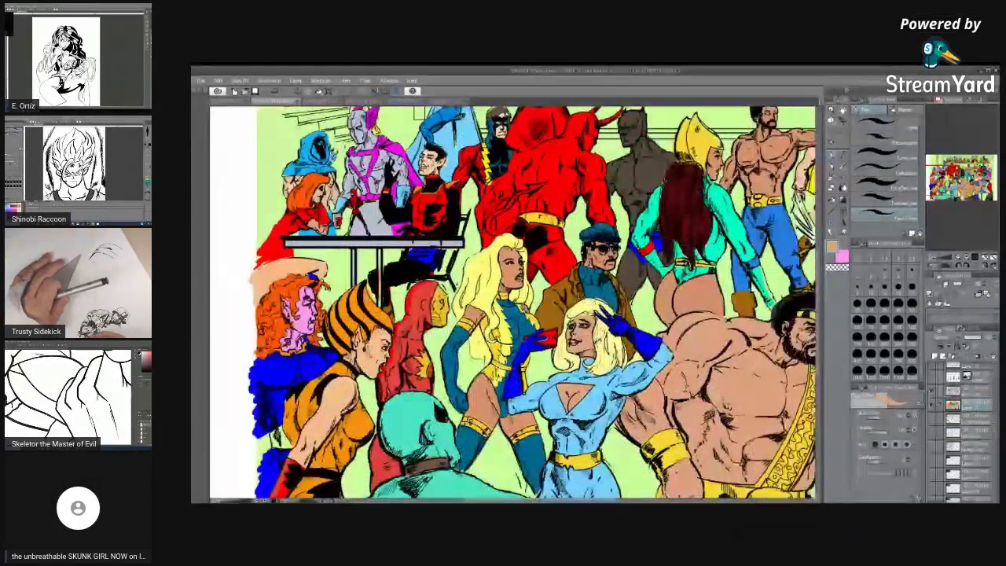
scroll(511, 303, "right", 6)
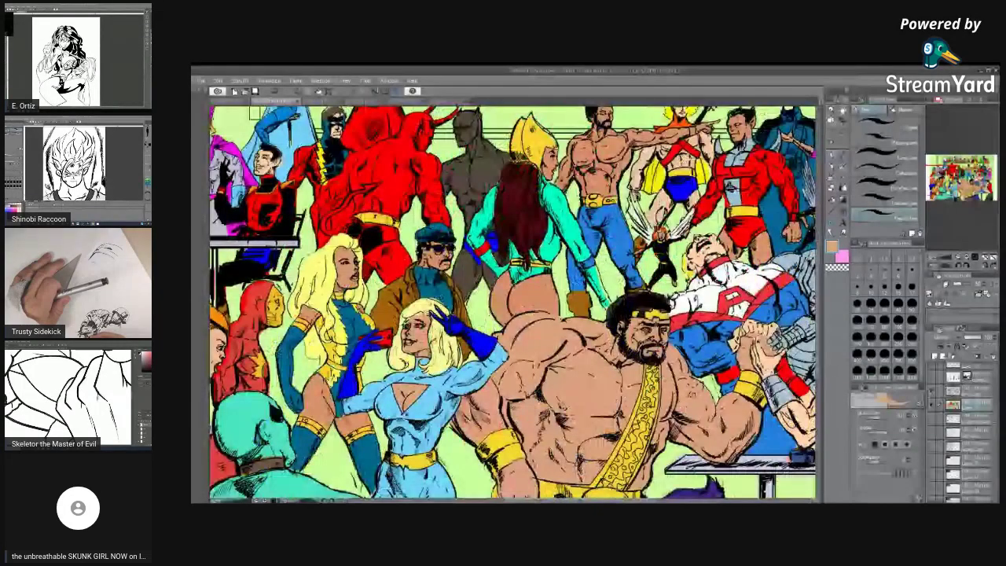
scroll(512, 303, "right", 3)
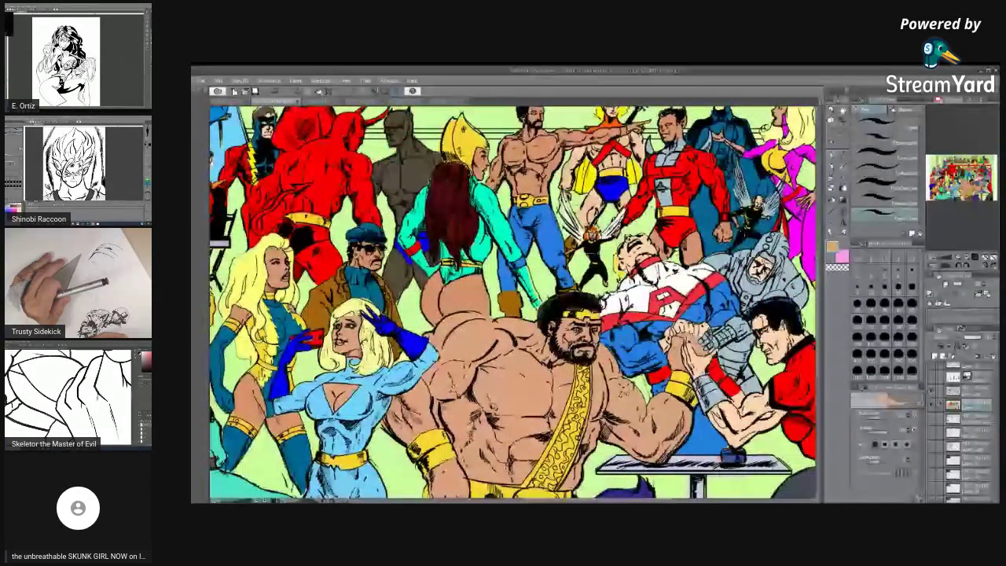
left_click(842, 158)
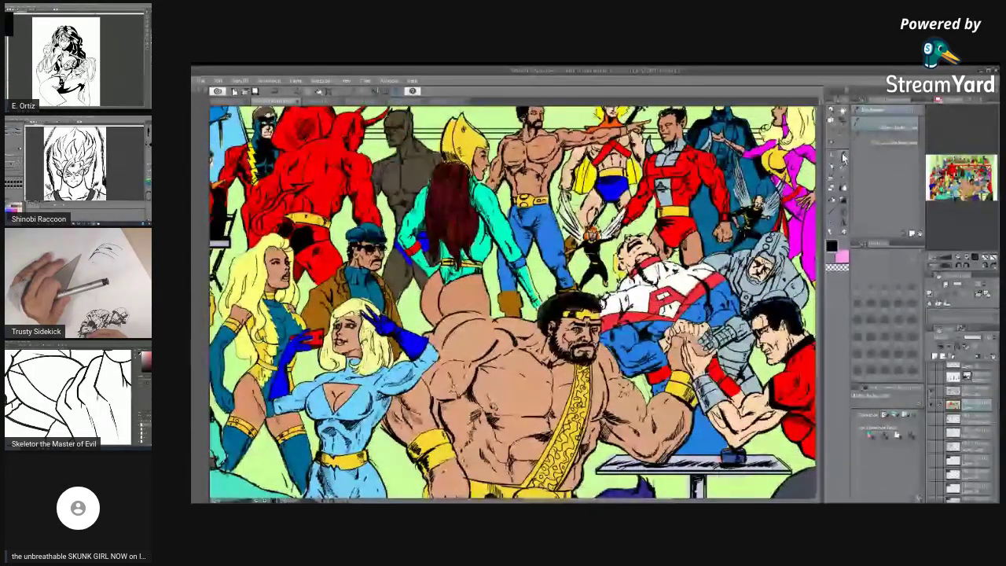
left_click(832, 167)
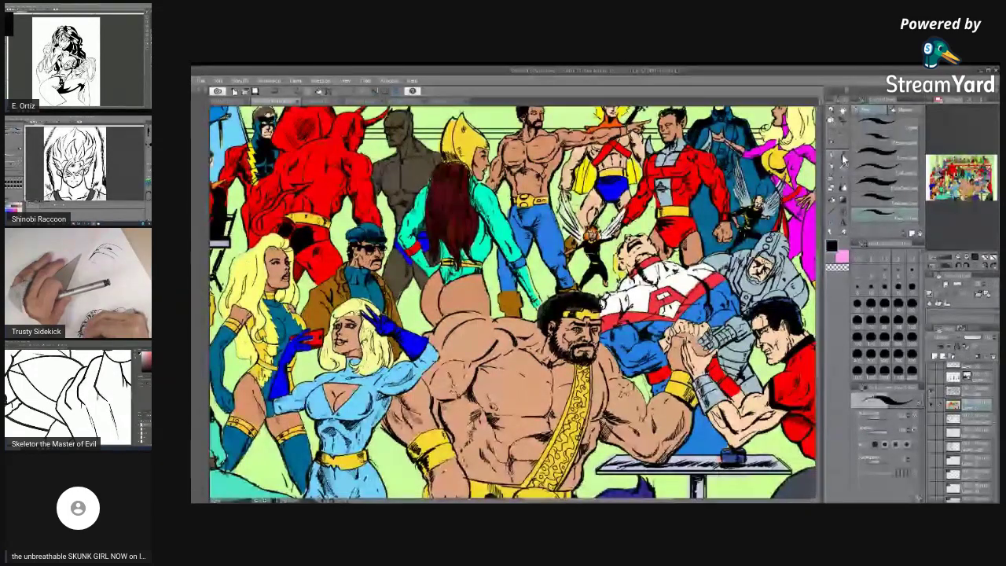
left_click(843, 161)
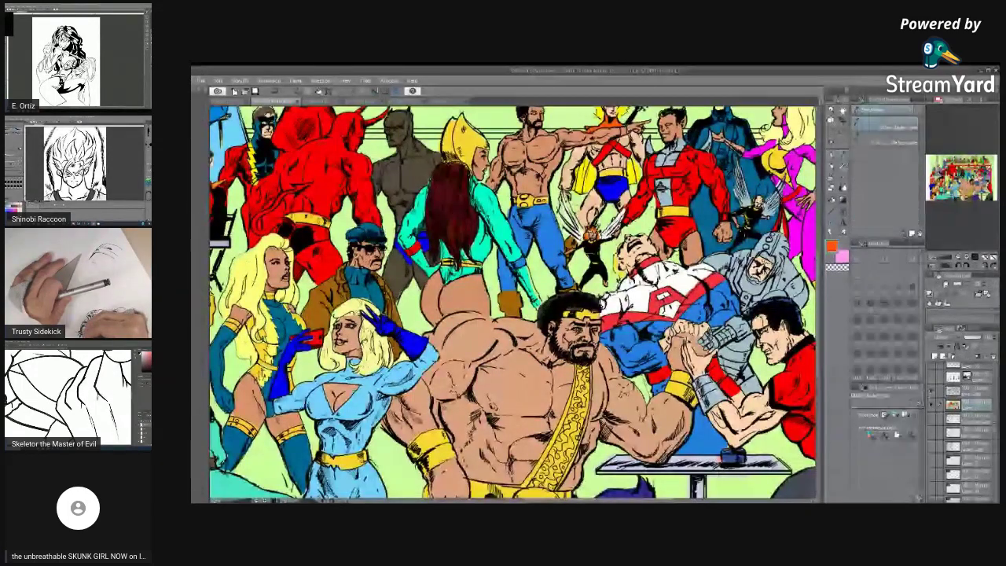
left_click(832, 166)
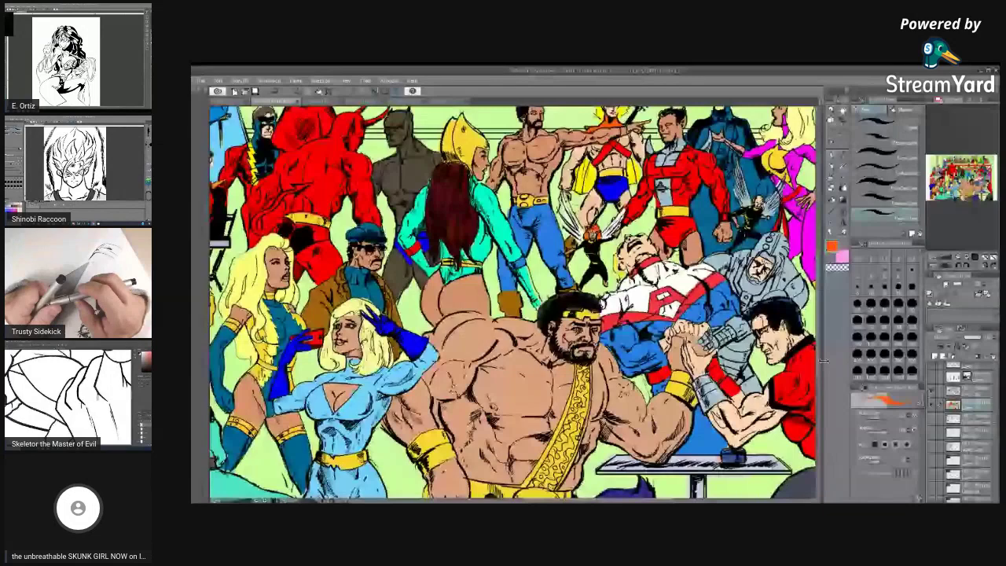
Sample a light orange as the main colour and paint the small gap beside the bearded man's hair with the pink sub colour
left_click(985, 257)
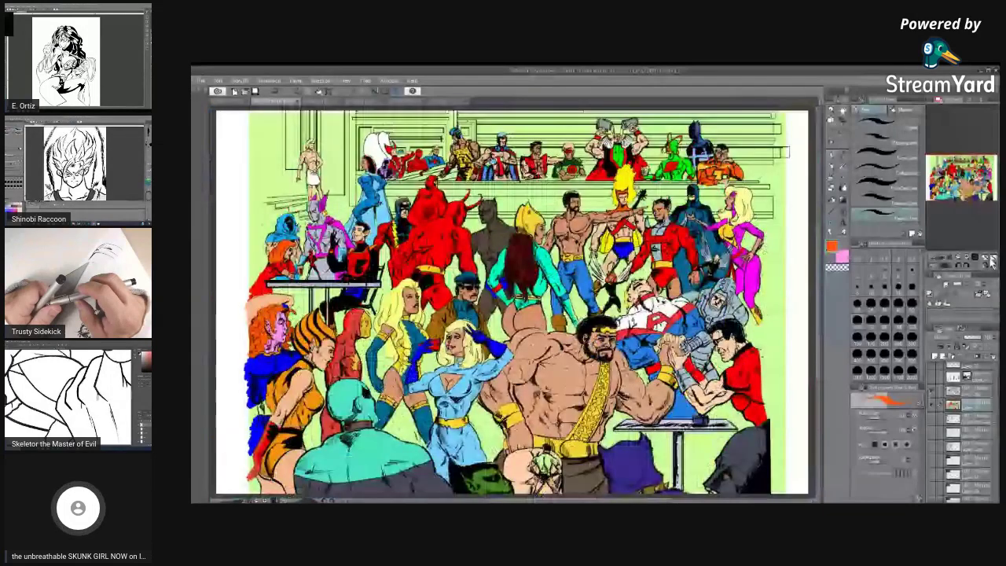
left_click(939, 258)
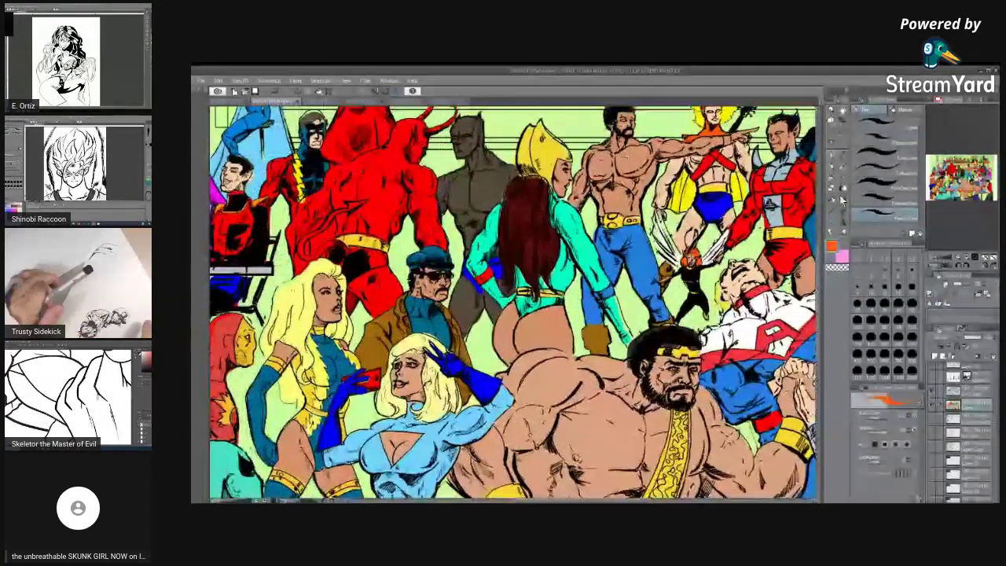
left_click(940, 262)
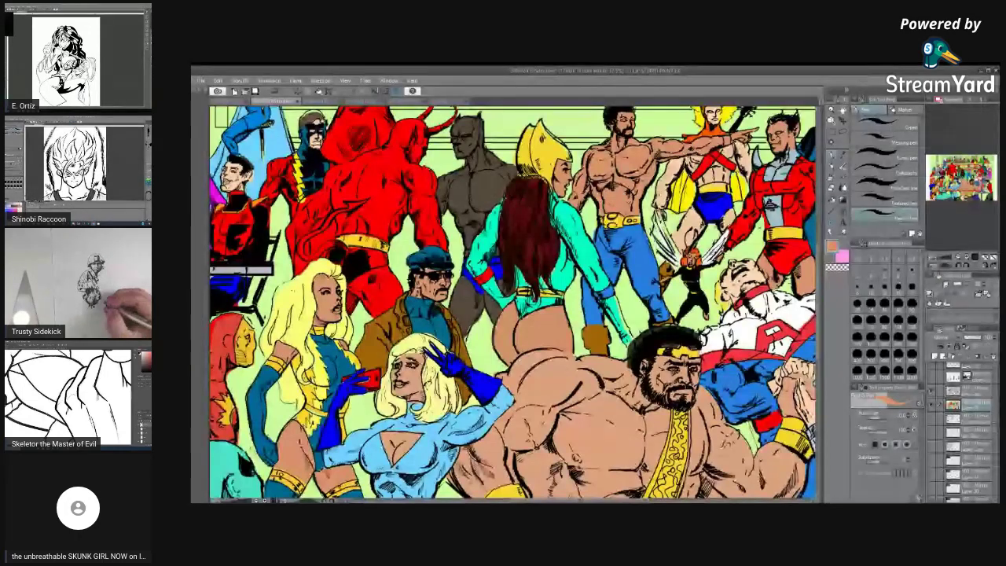
left_click_drag(573, 501, 607, 499)
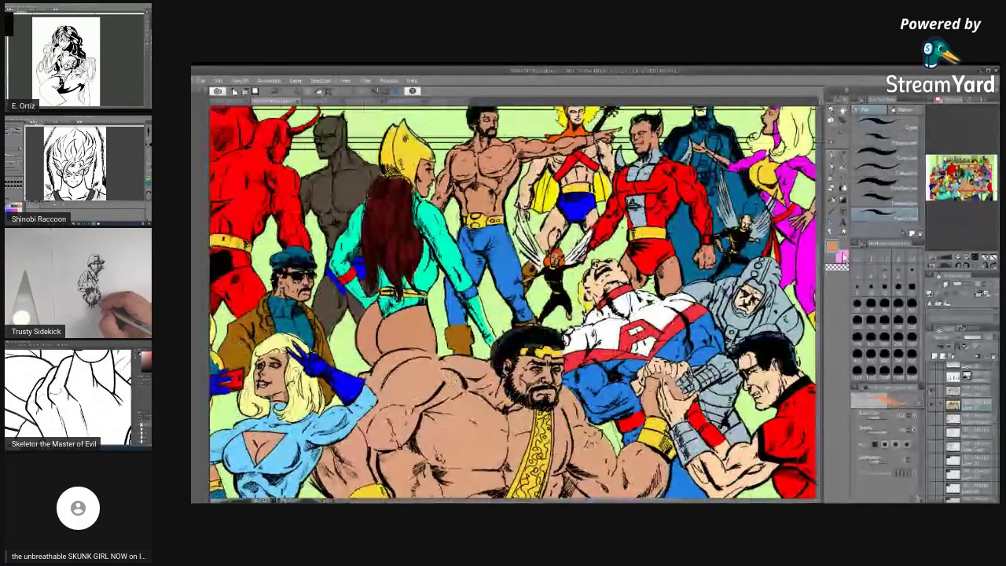
left_click(842, 260)
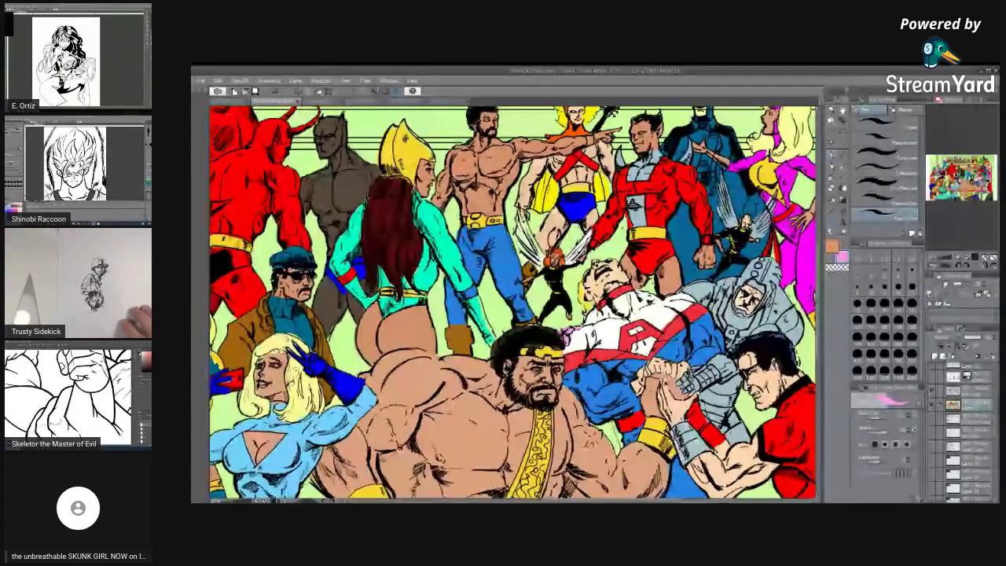
Inspect the flat colours across the whole illustration, especially the balcony figures and the standing heroes below them
left_click(938, 256)
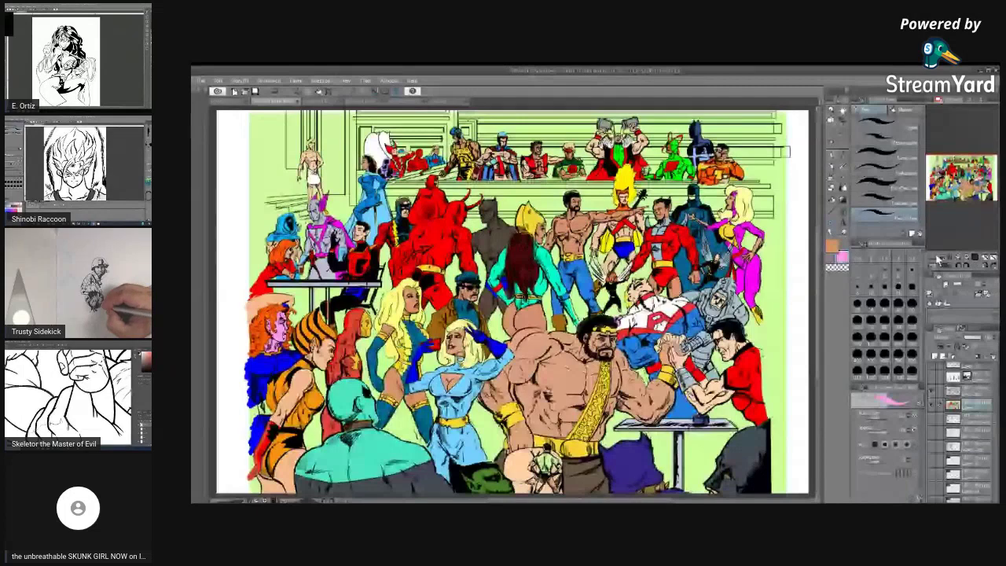
left_click(940, 257)
left_click_drag(950, 179, 957, 167)
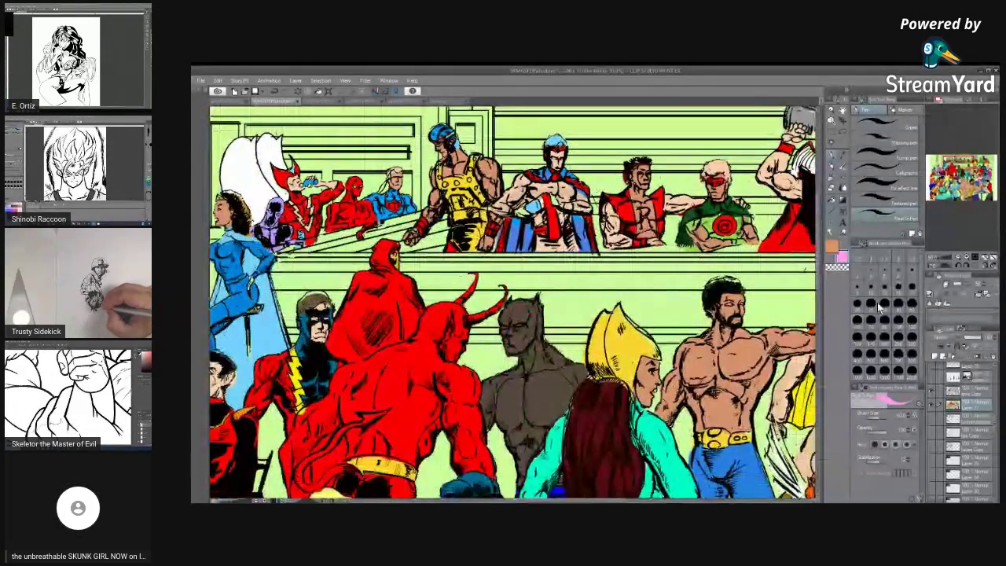
key("ctrl+0")
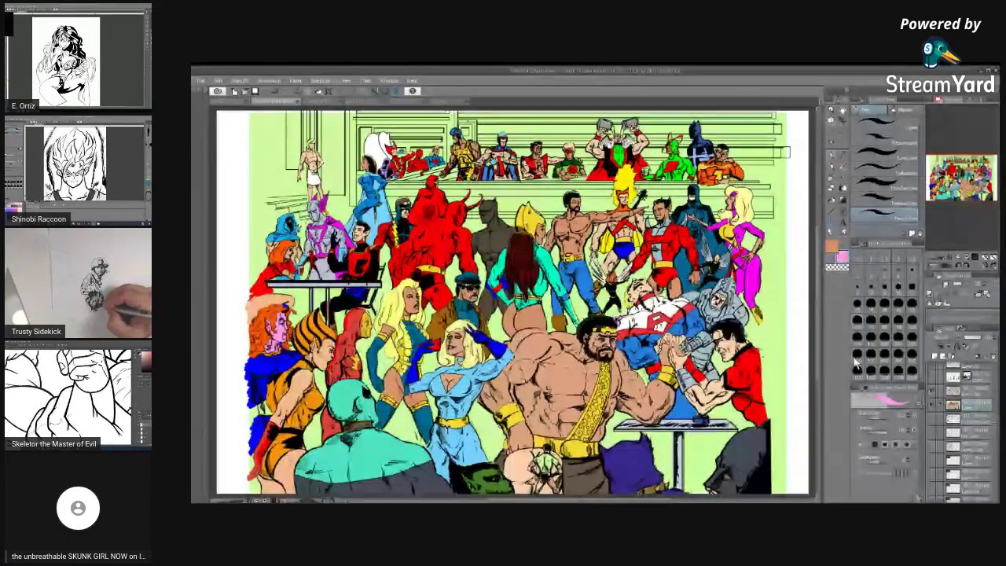
left_click(941, 262)
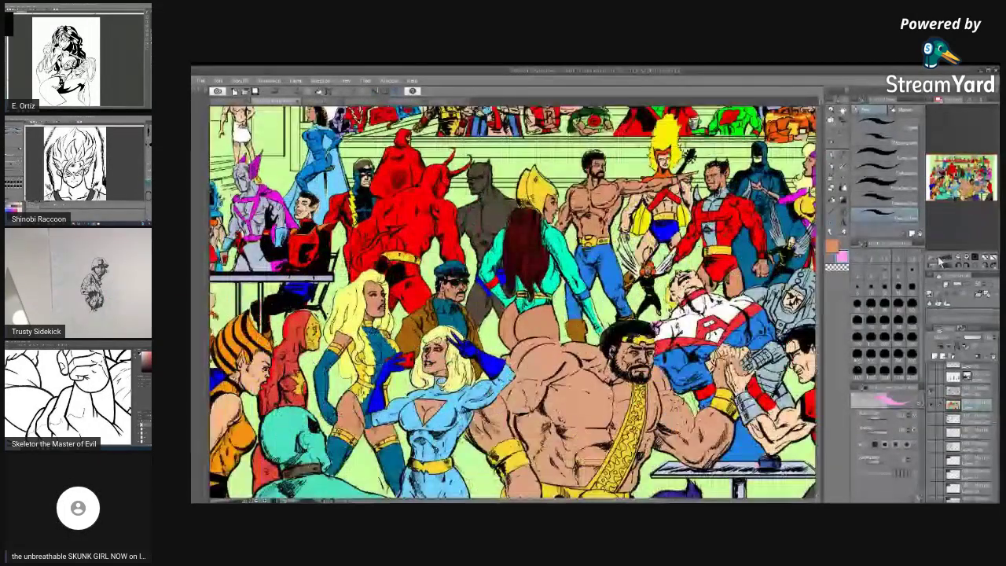
left_click(941, 262)
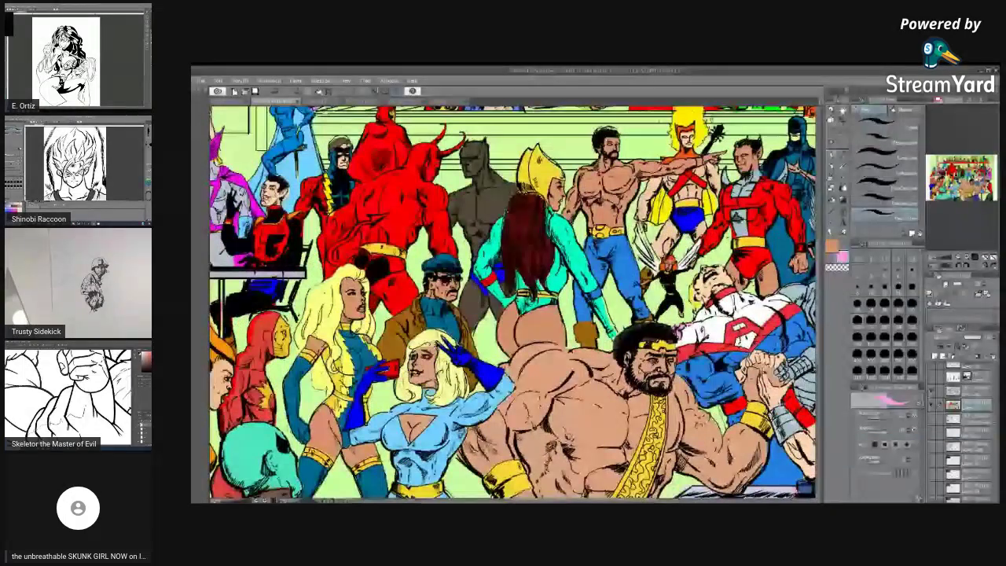
scroll(513, 302, "up", 3)
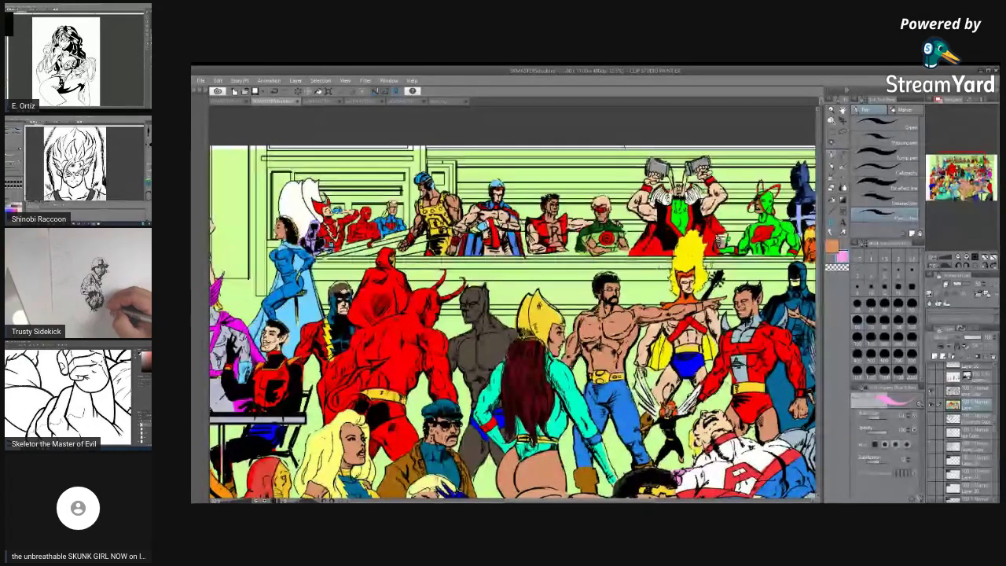
Sample the teal of the moustached man's turtleneck as the sub colour and return to the pen
left_click_drag(940, 257, 946, 257)
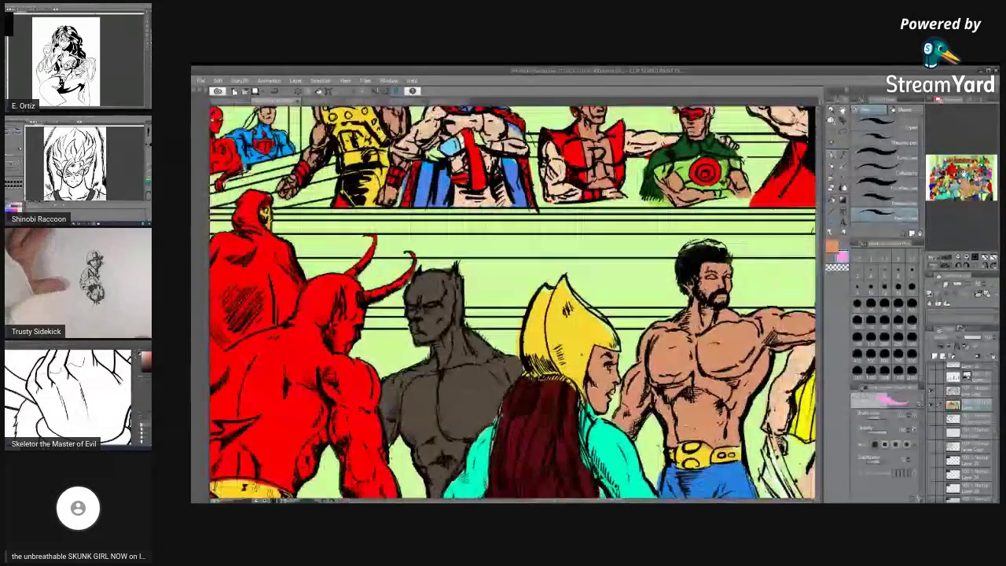
left_click(961, 185)
left_click(960, 180)
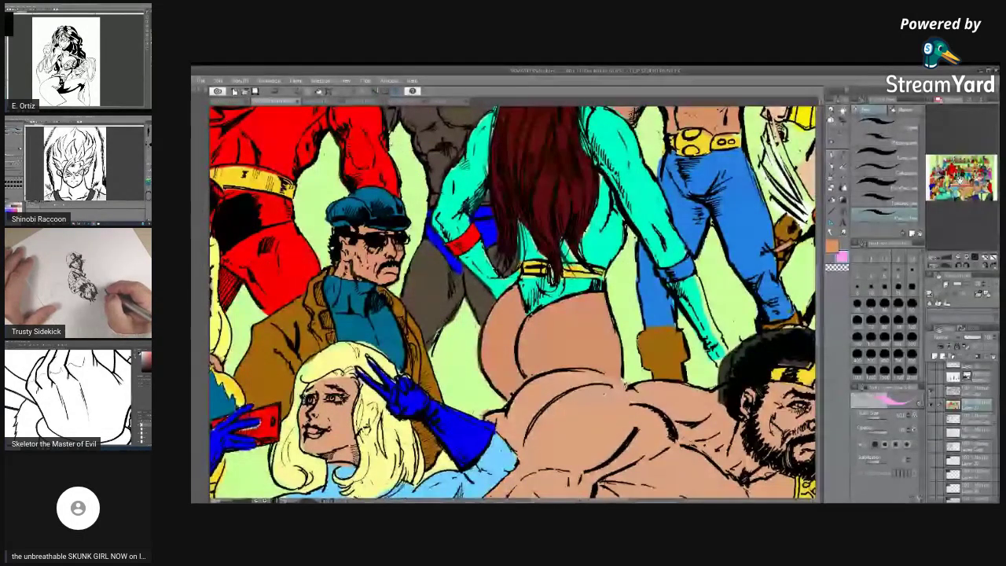
left_click(838, 161)
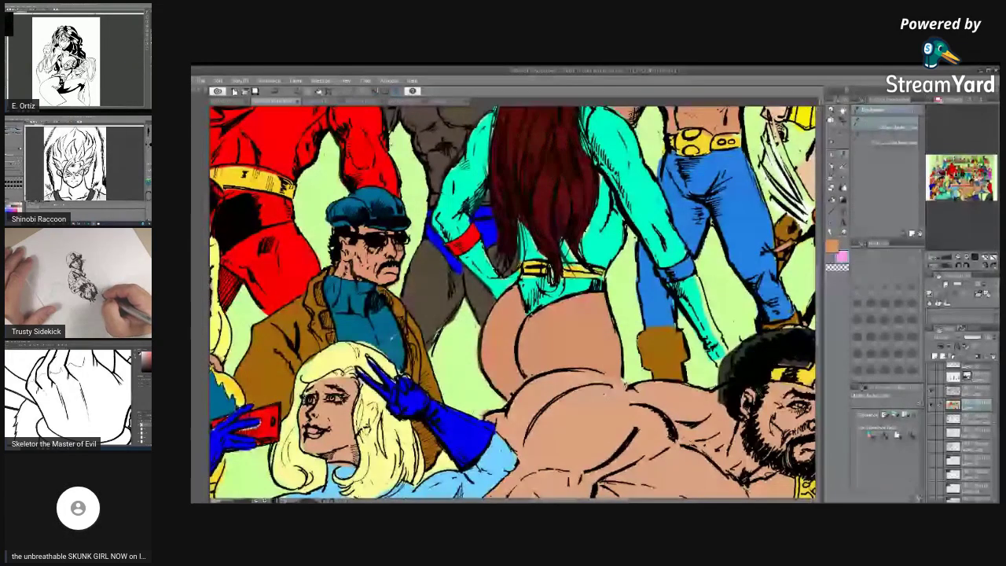
left_click(837, 160)
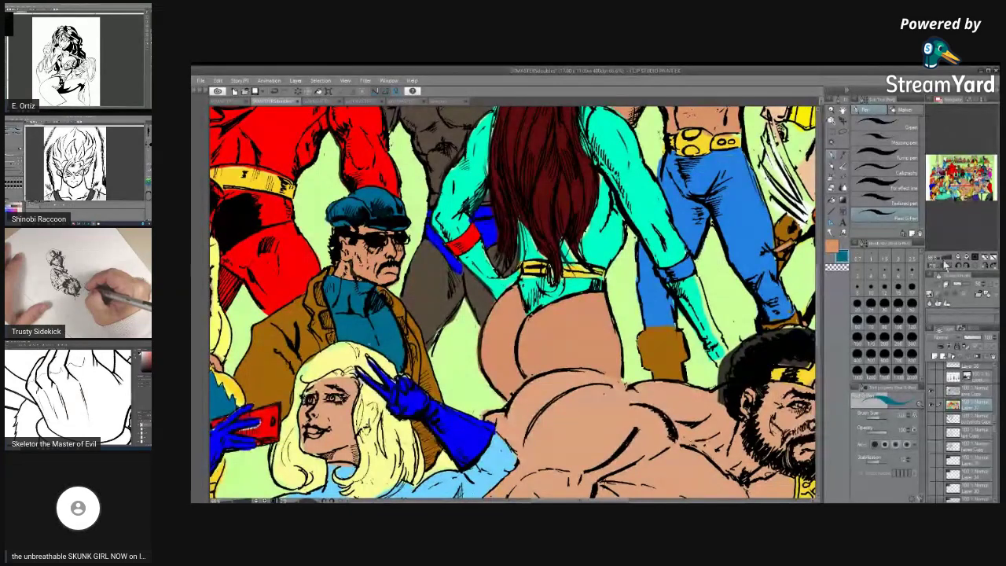
Sample black from the line art around the balcony figures as the sub colour and return to the pen
left_click(993, 259)
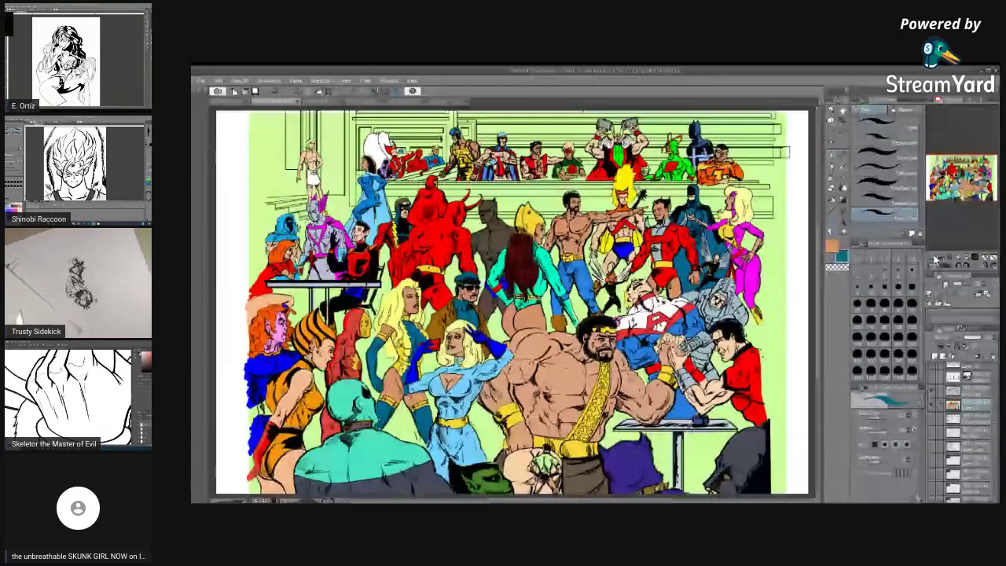
left_click(941, 254)
left_click_drag(947, 174, 943, 159)
key("i")
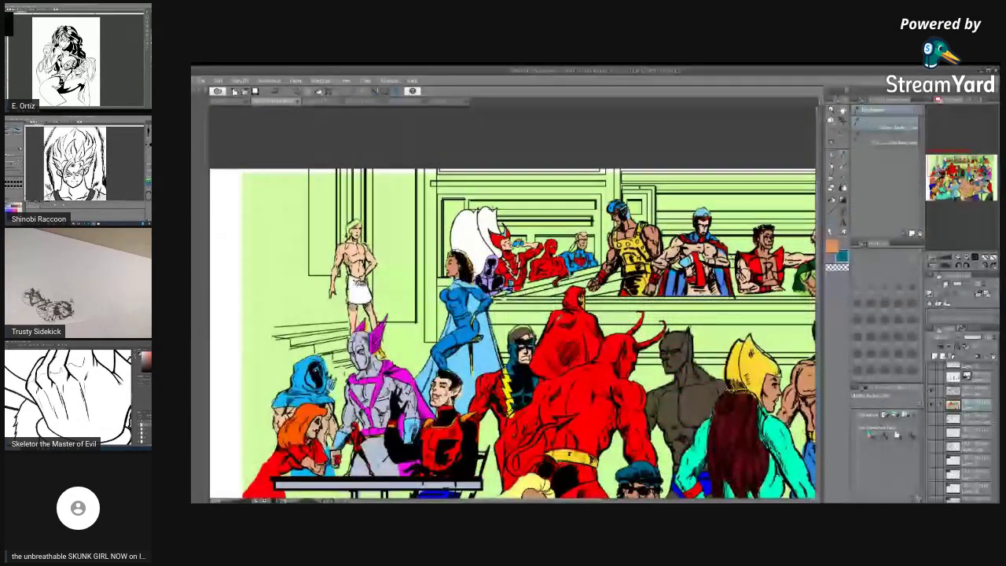
key("p")
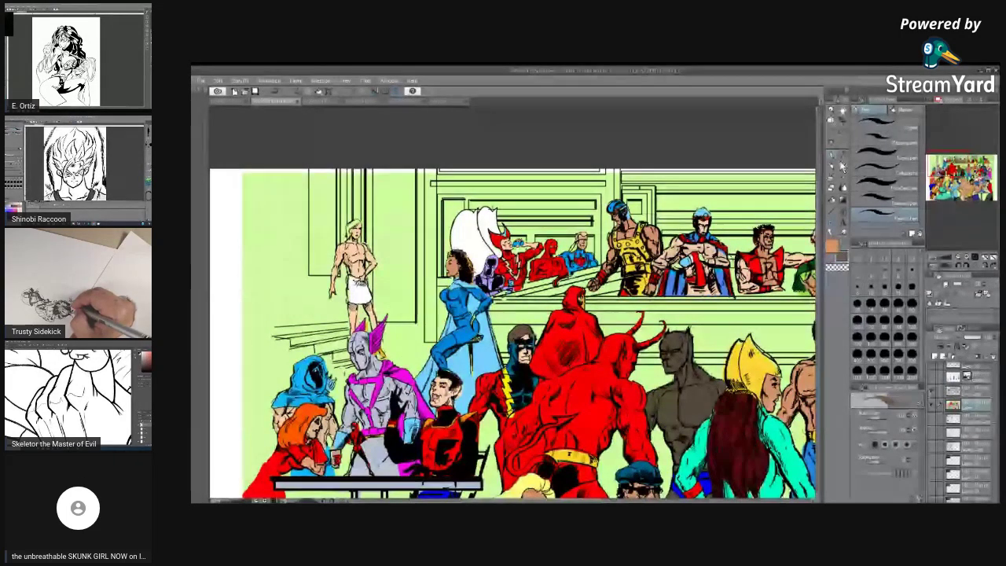
left_click(683, 220, "alt")
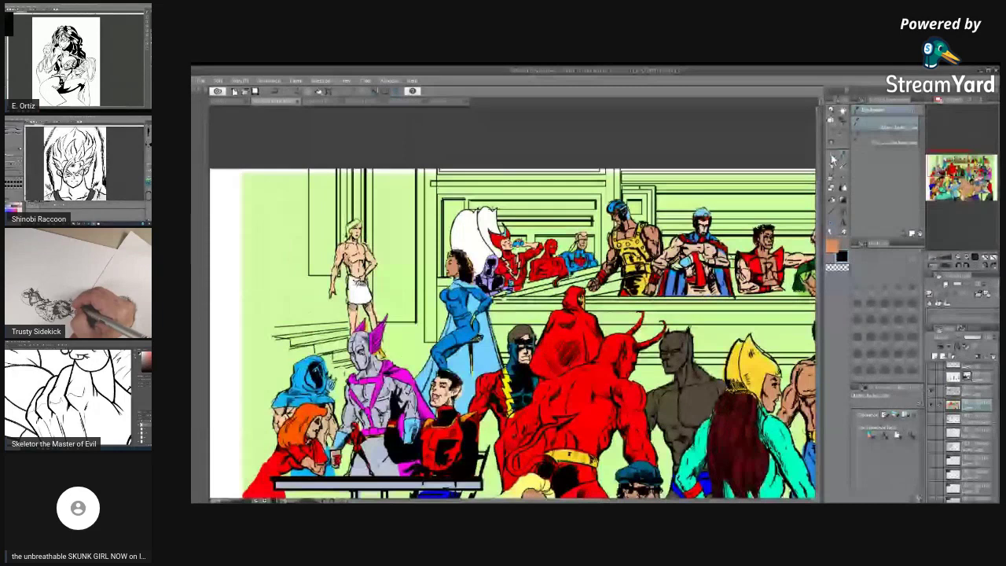
key("p")
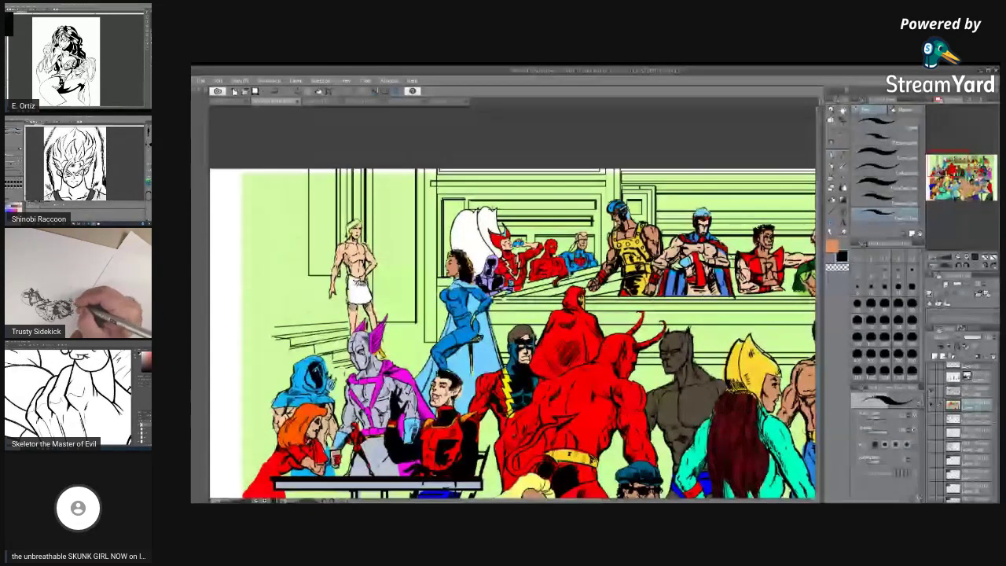
Sample the light green background as the sub colour and yellow as the main colour, and paint the shirtless man's hair yellow
left_click(835, 162)
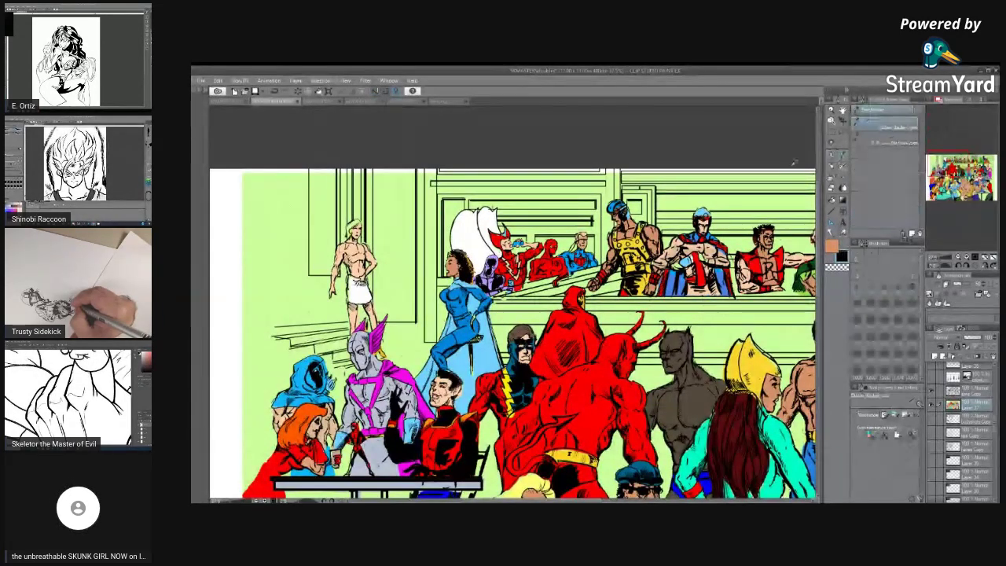
key("p")
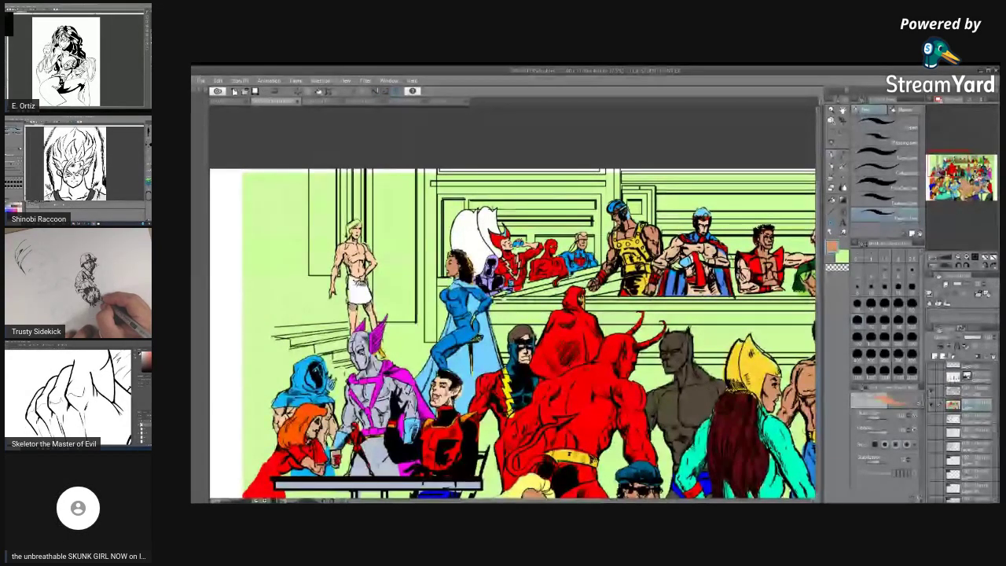
left_click(835, 159)
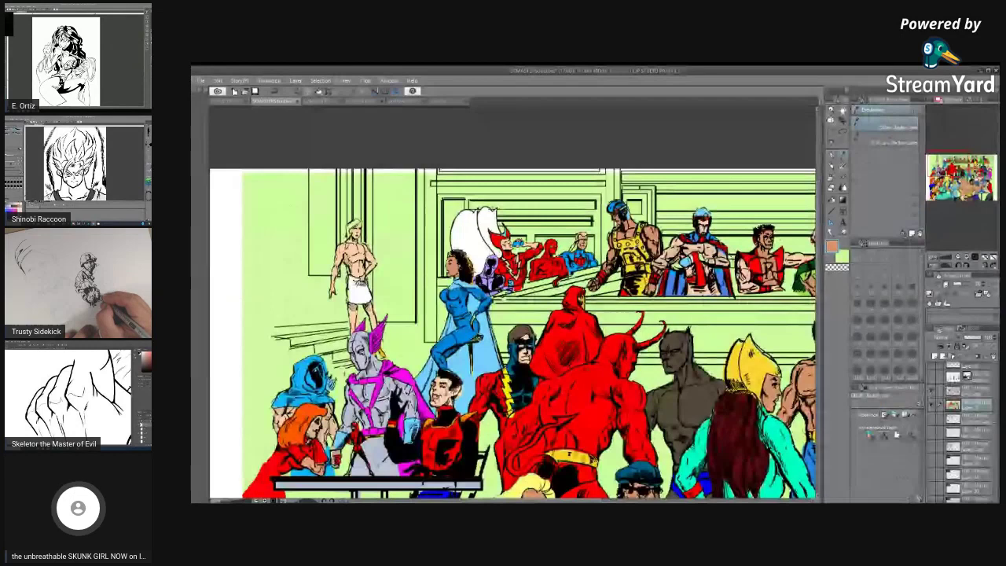
left_click(835, 159)
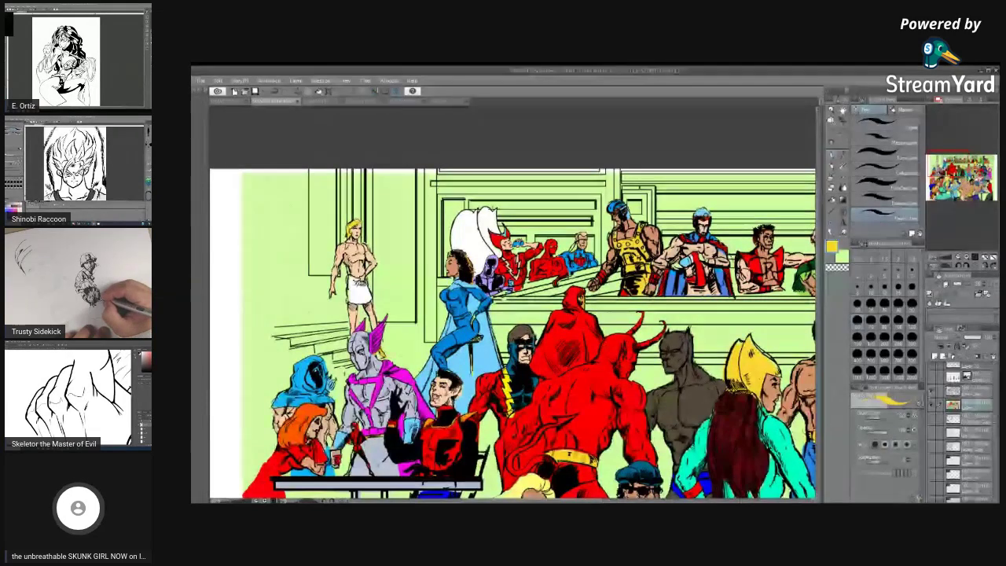
Sample a light peach skin tone as the main colour, and light blue followed by medium blue as the sub colour
key("i")
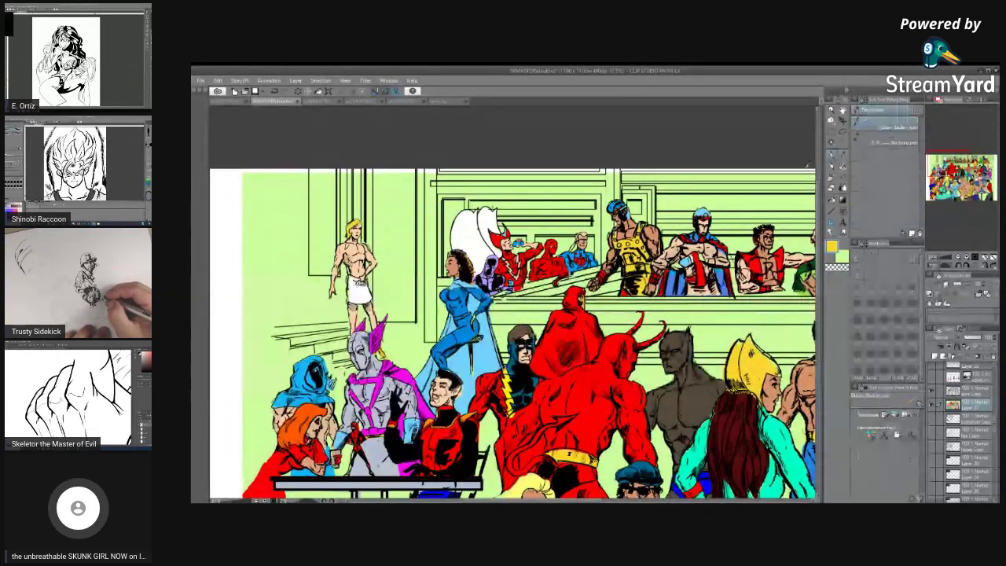
key("p")
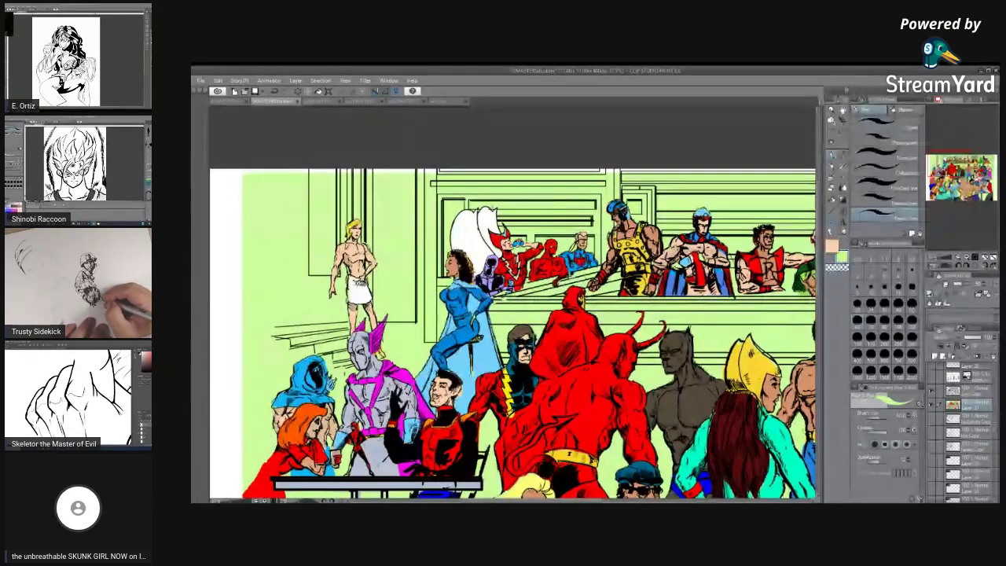
left_click(833, 157)
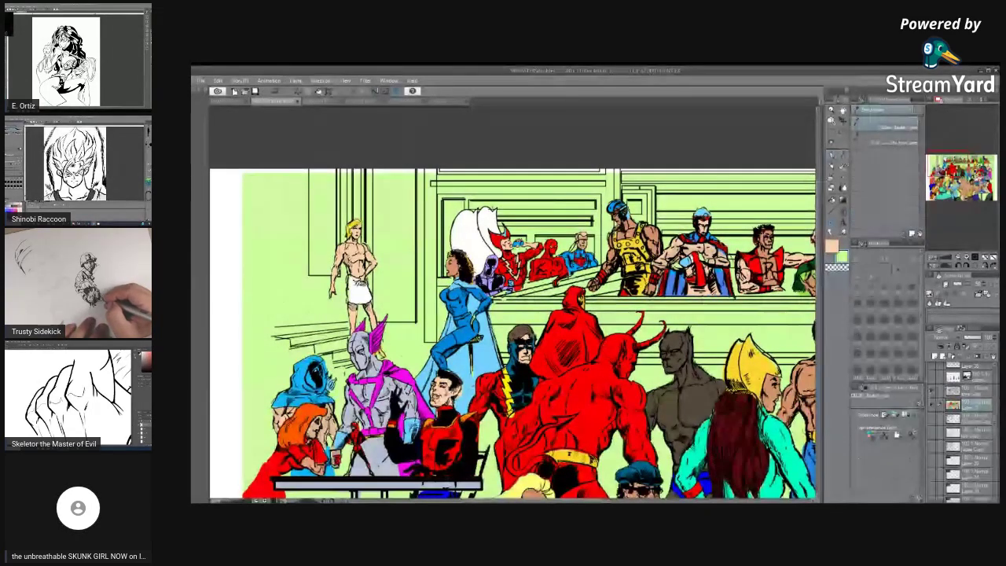
left_click(833, 158)
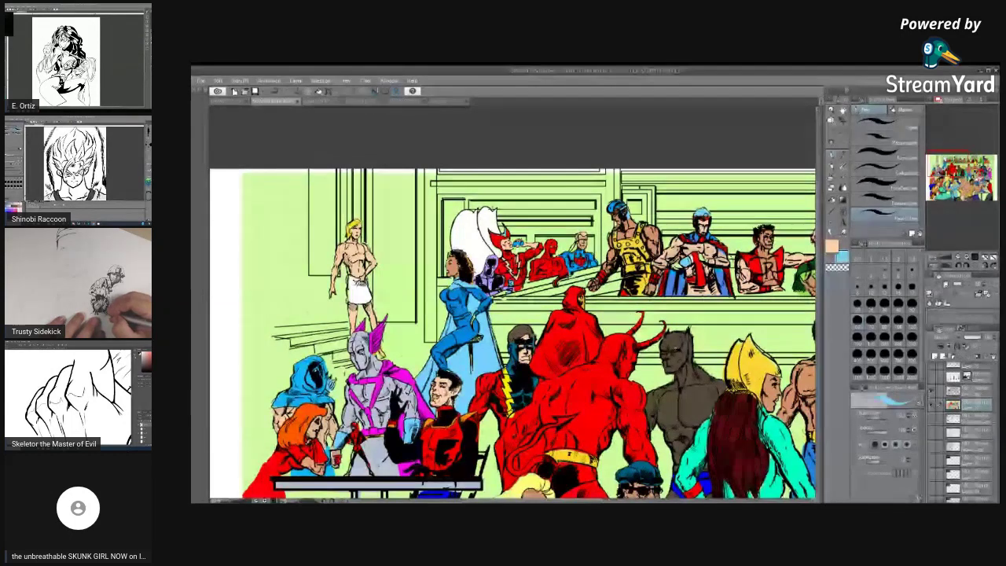
left_click(839, 160)
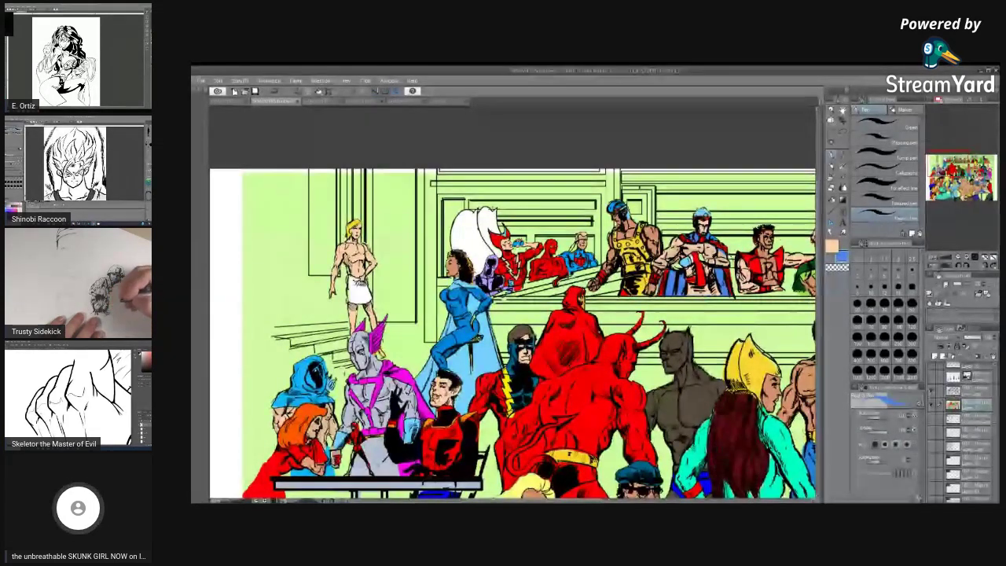
Sample a dark slate tone and the dark red of the long-haired woman's hair as the pen's sub colour
left_click_drag(577, 501, 580, 501)
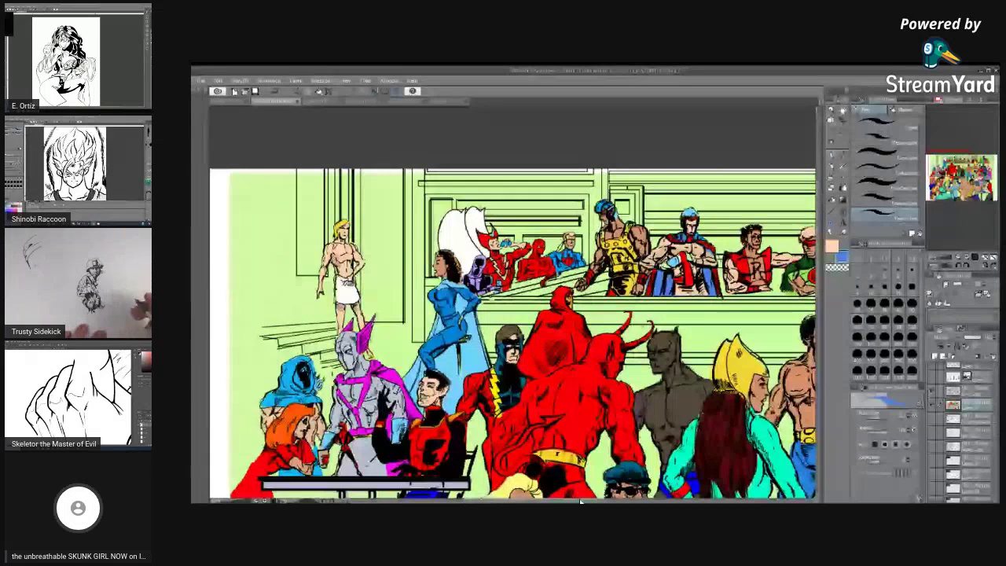
scroll(580, 501, "right", 3)
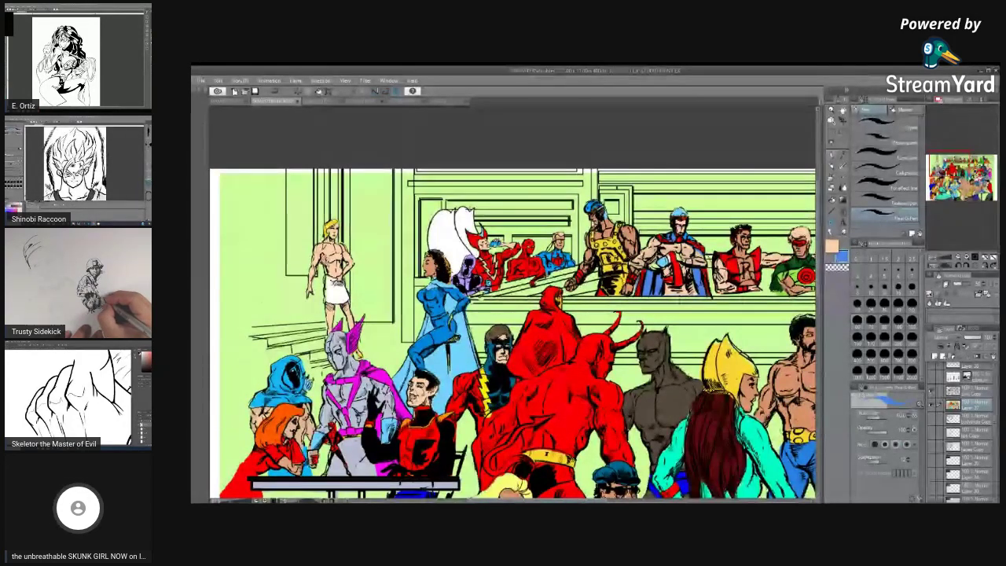
left_click_drag(581, 501, 630, 502)
key("i")
left_click(645, 310)
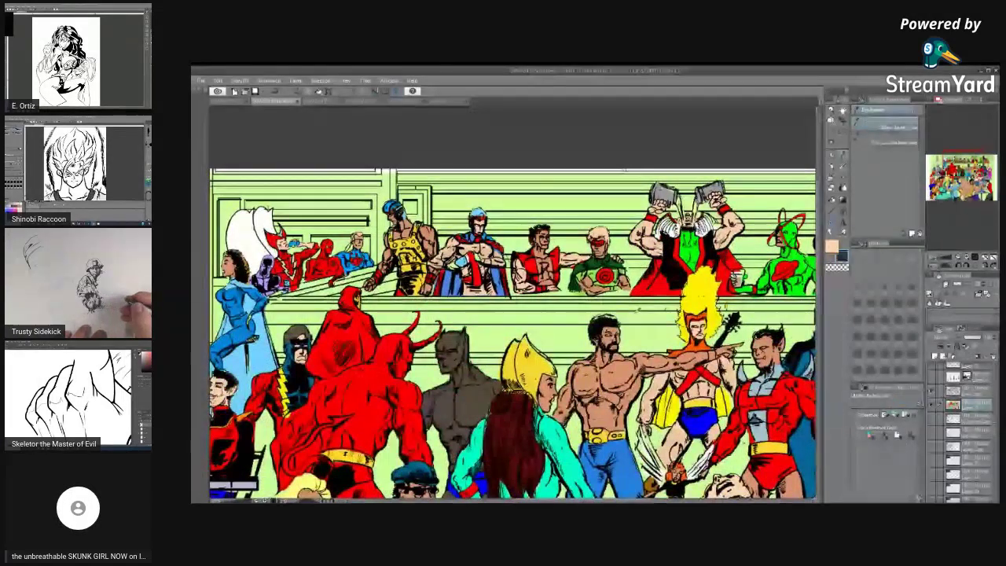
key("p")
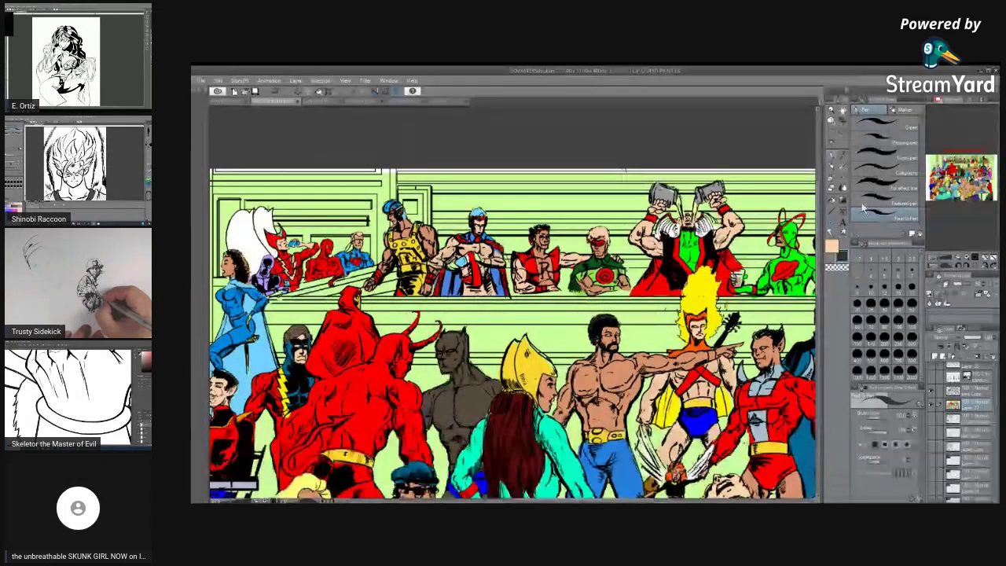
key("i")
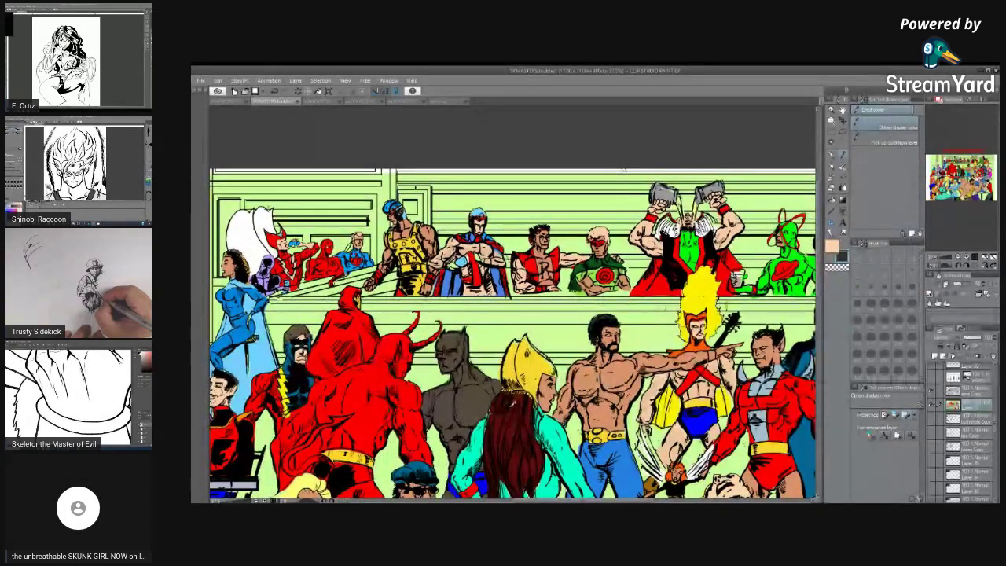
left_click(832, 157)
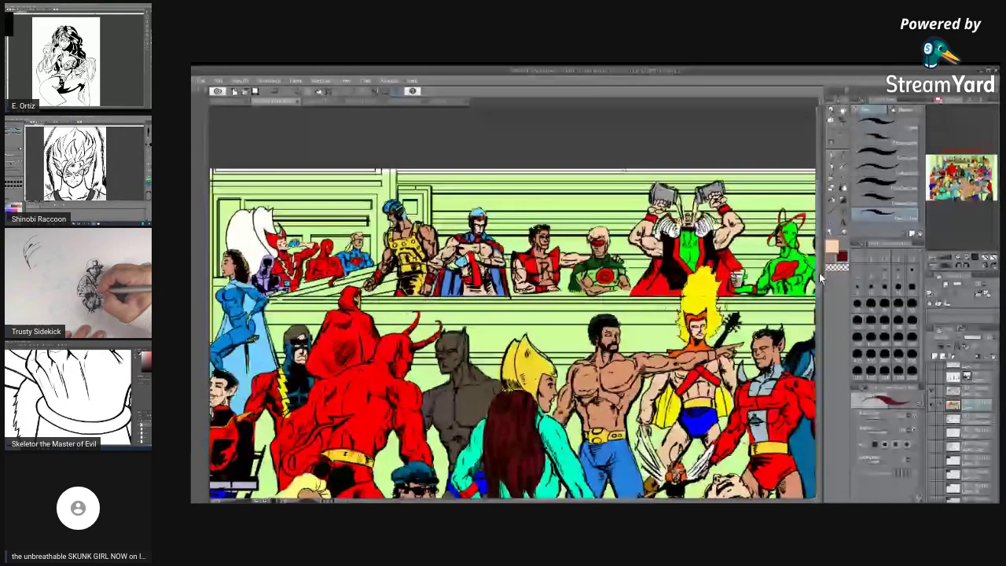
Sample a saturated blue and a medium blue from the standing heroes as the pen's sub colour
scroll(819, 273, "down", 2)
scroll(820, 302, "down", 3)
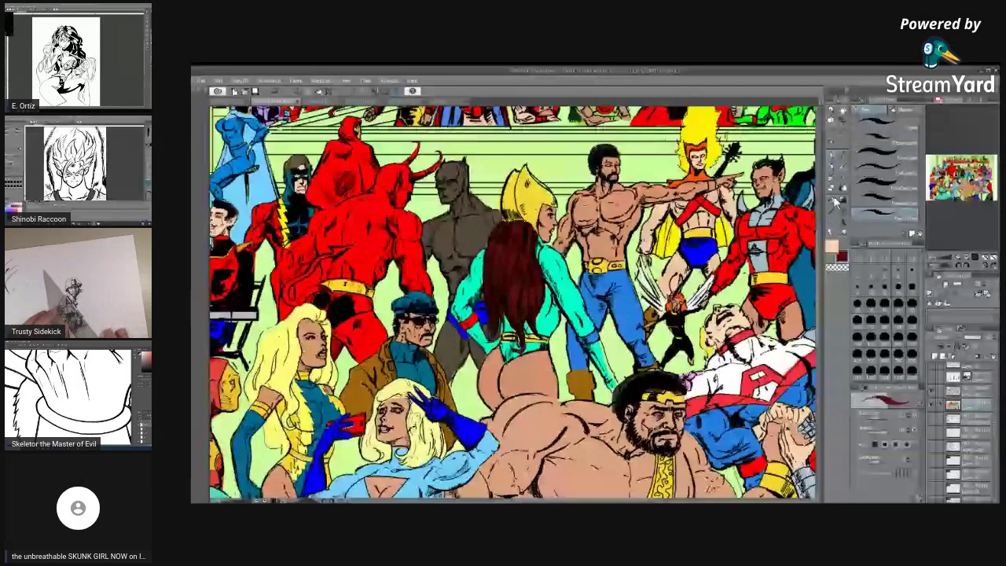
left_click(831, 141)
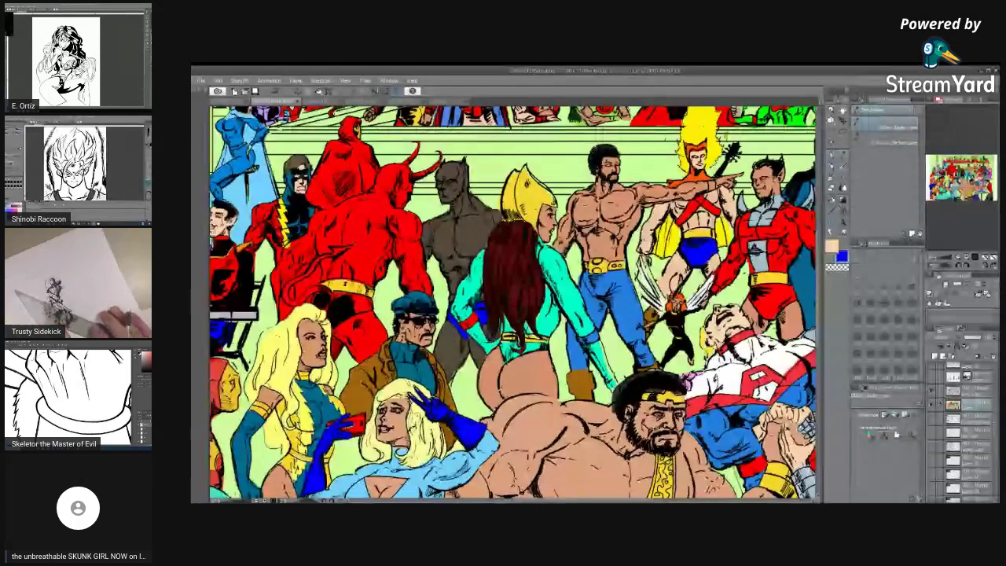
left_click(832, 156)
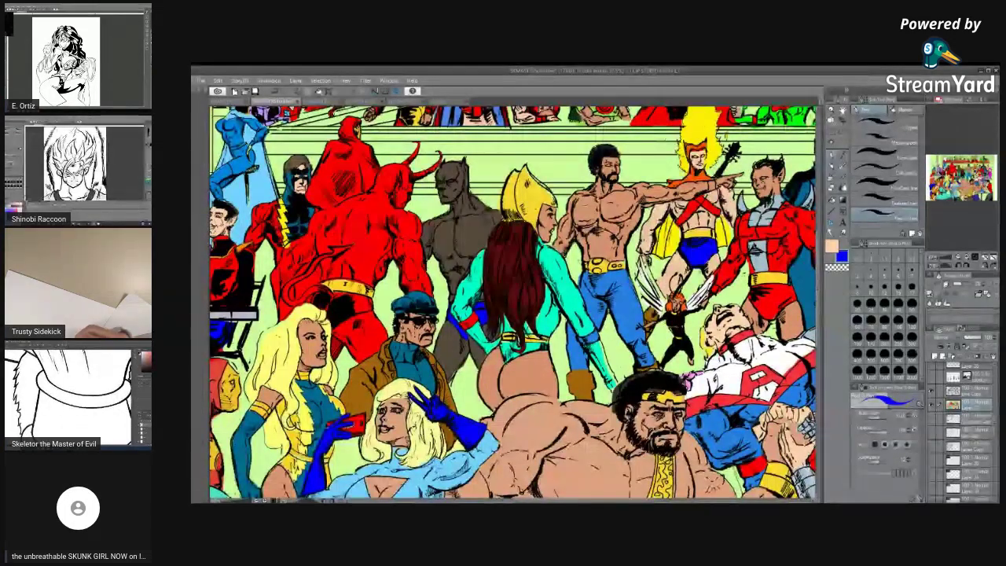
left_click(835, 163)
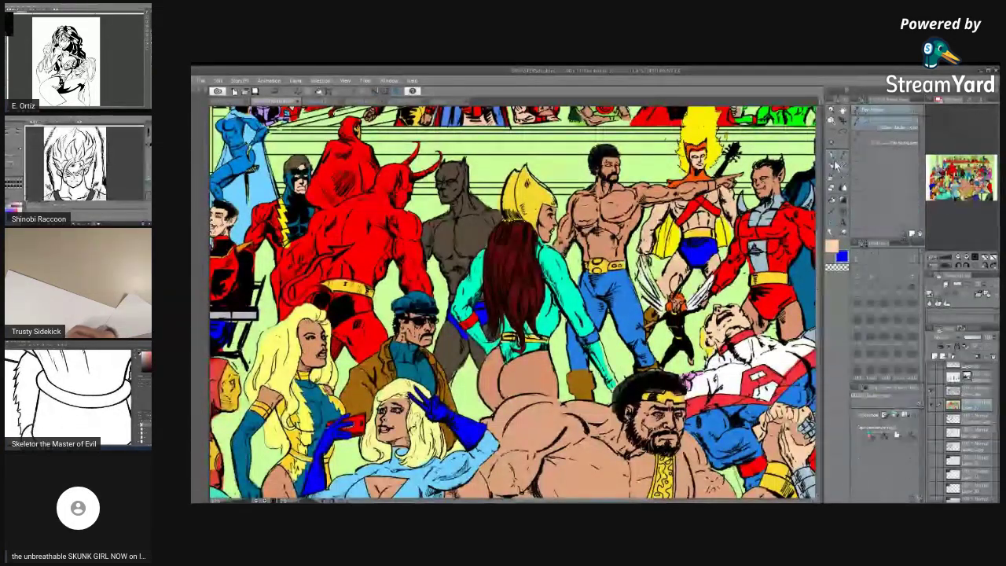
left_click(643, 293)
key("p")
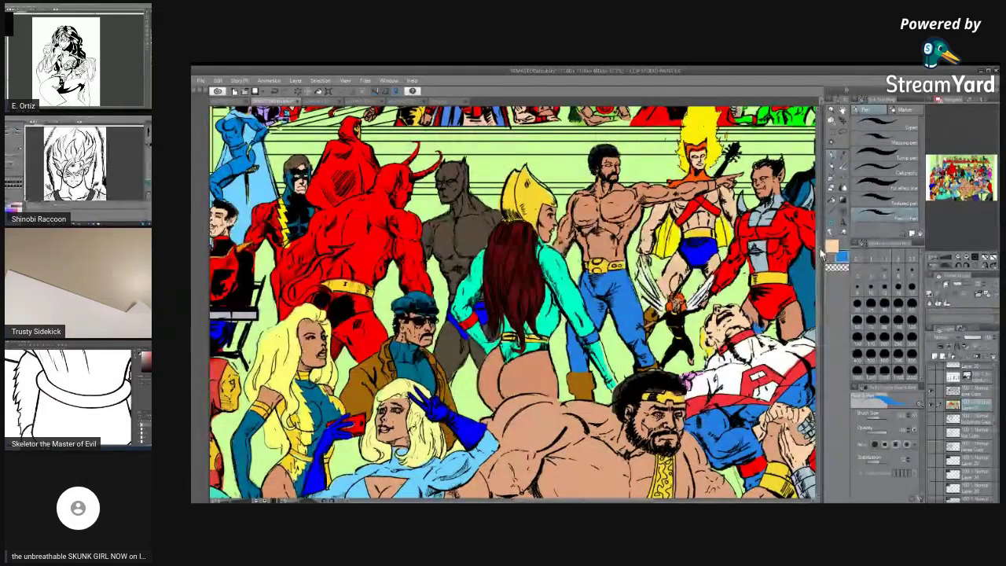
Sample orange as the sub colour, and light peach followed by light orange as the main colour, near the tiger-striped woman
scroll(511, 315, "up", 4)
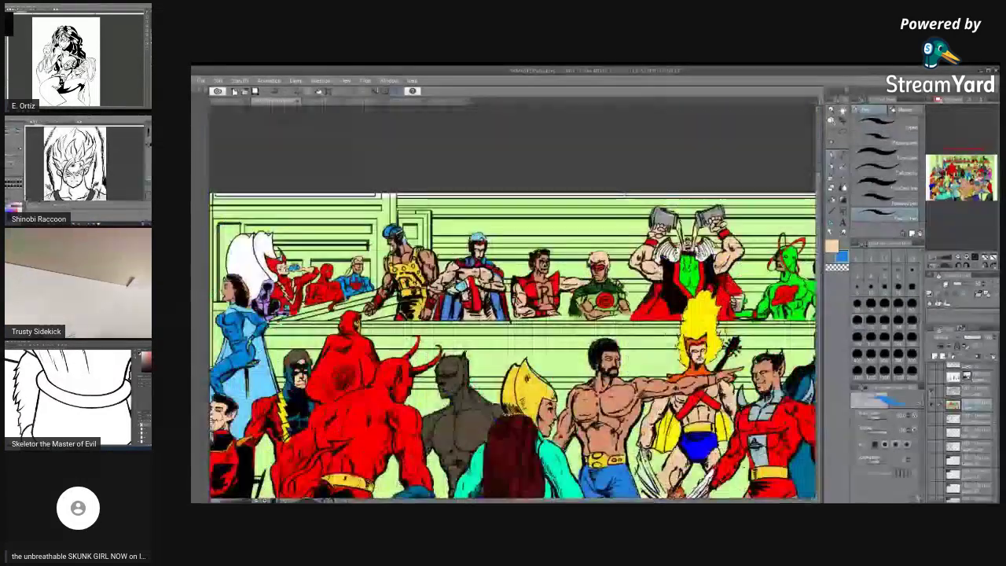
scroll(821, 318, "down", 8)
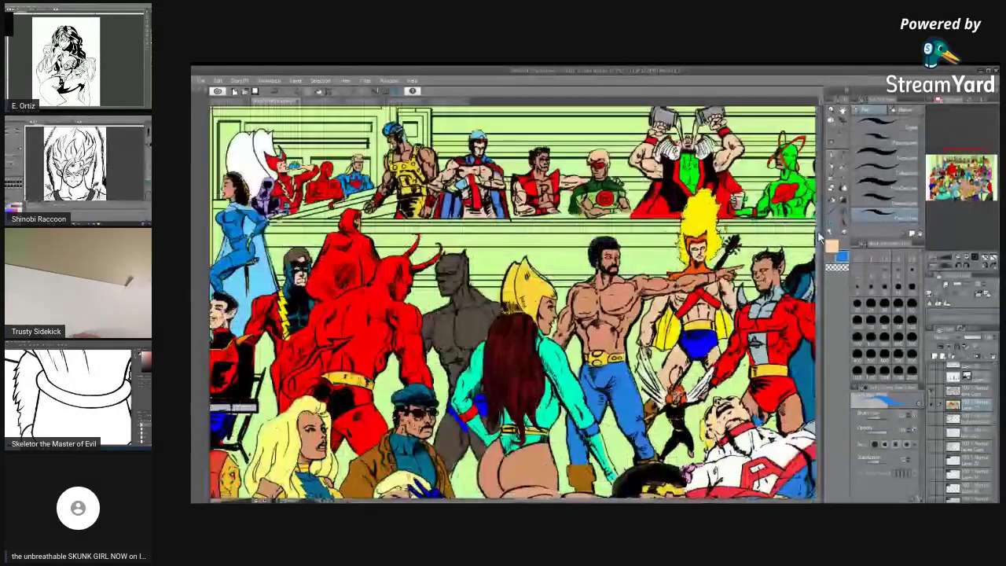
scroll(823, 330, "down", 5)
scroll(825, 369, "up", 2)
scroll(824, 356, "up", 3)
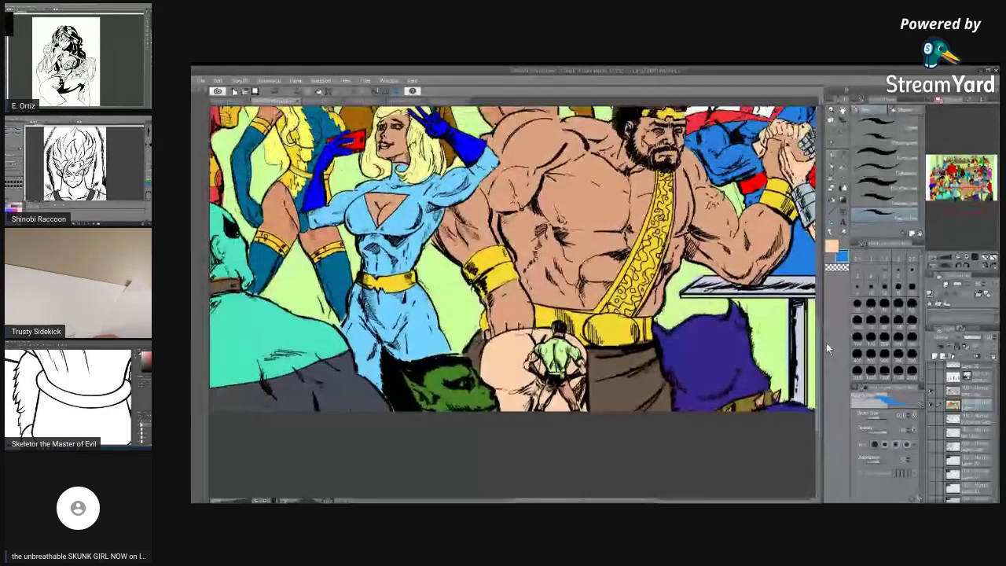
scroll(827, 339, "up", 3)
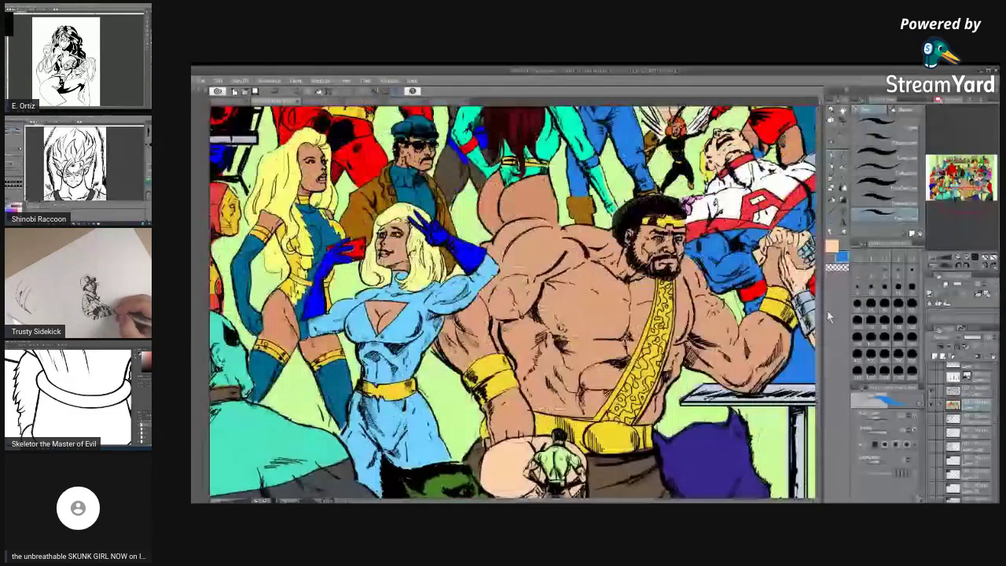
left_click_drag(639, 501, 545, 501)
left_click_drag(821, 280, 821, 333)
left_click(833, 156)
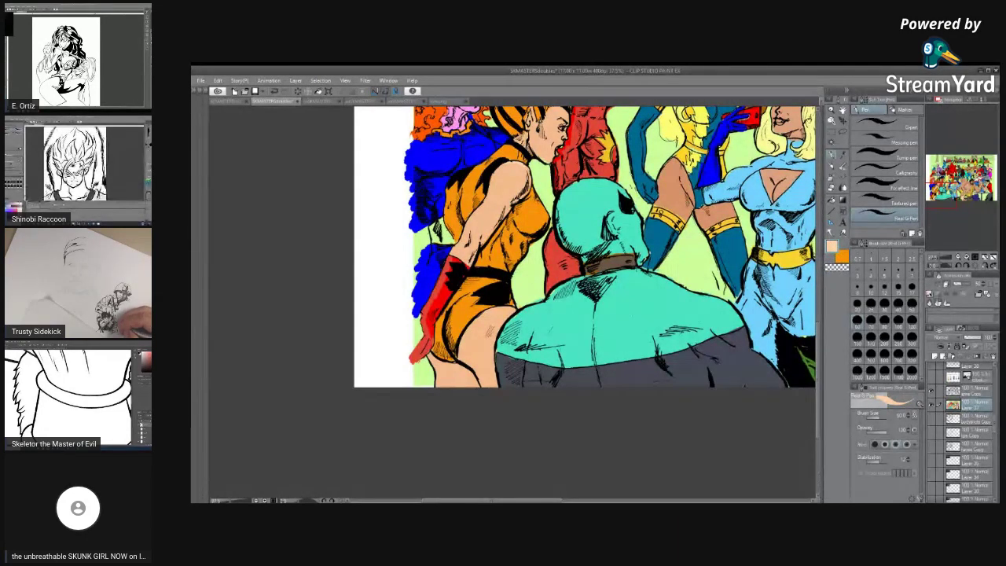
left_click(834, 156)
key("p")
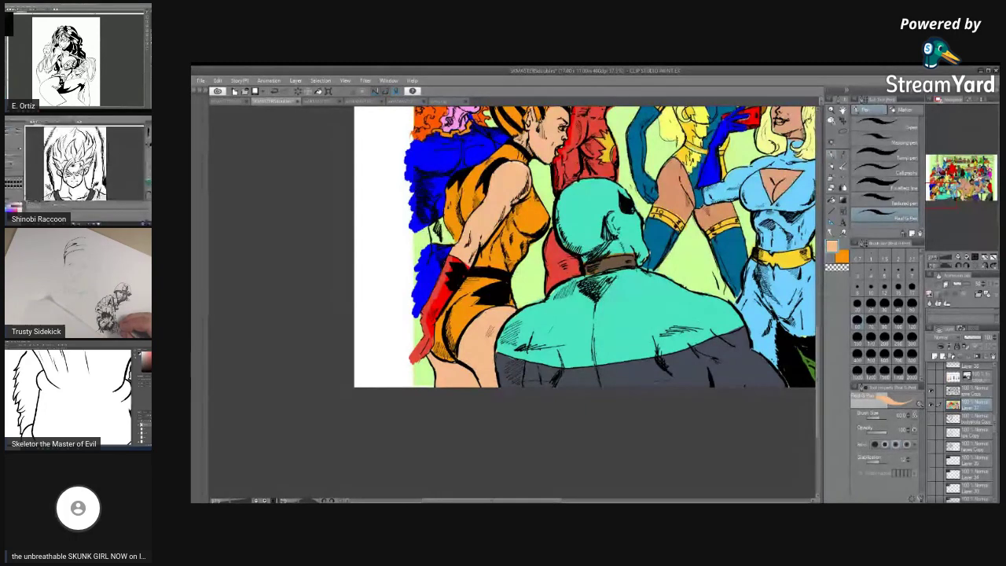
Sample the light green background around the tiger-striped woman's group as the sub colour and return to the pen
left_click_drag(818, 343, 819, 293)
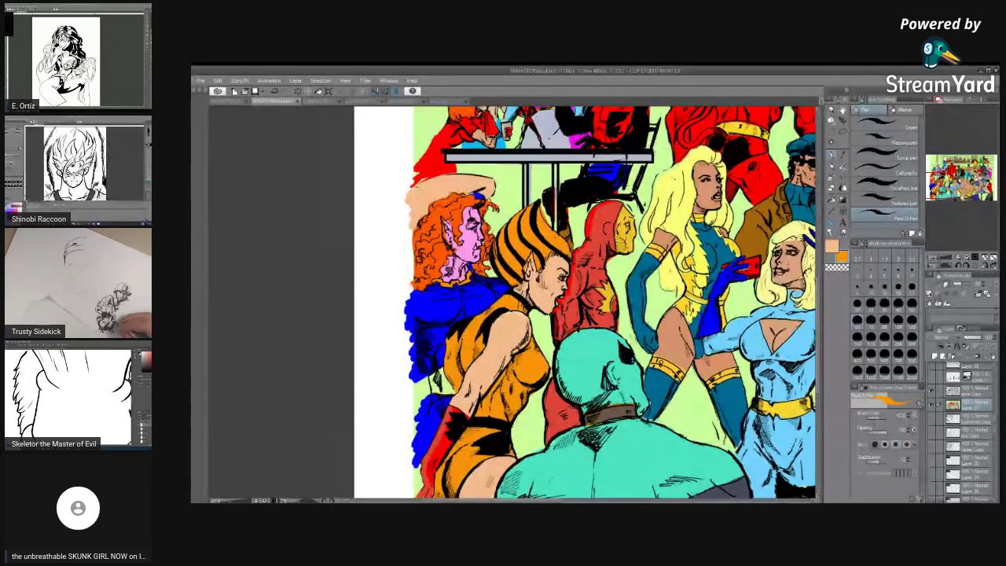
left_click(843, 182)
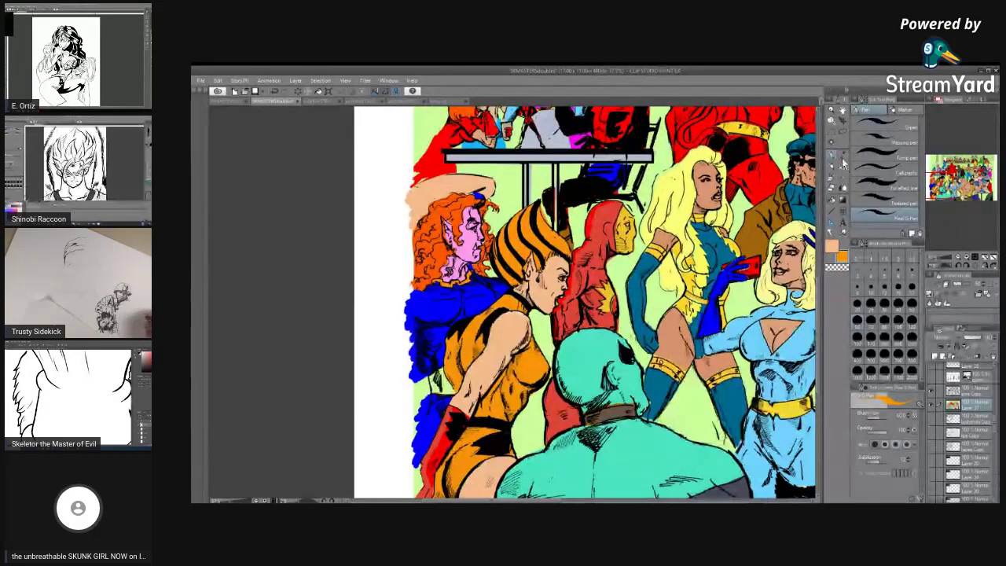
left_click(844, 159)
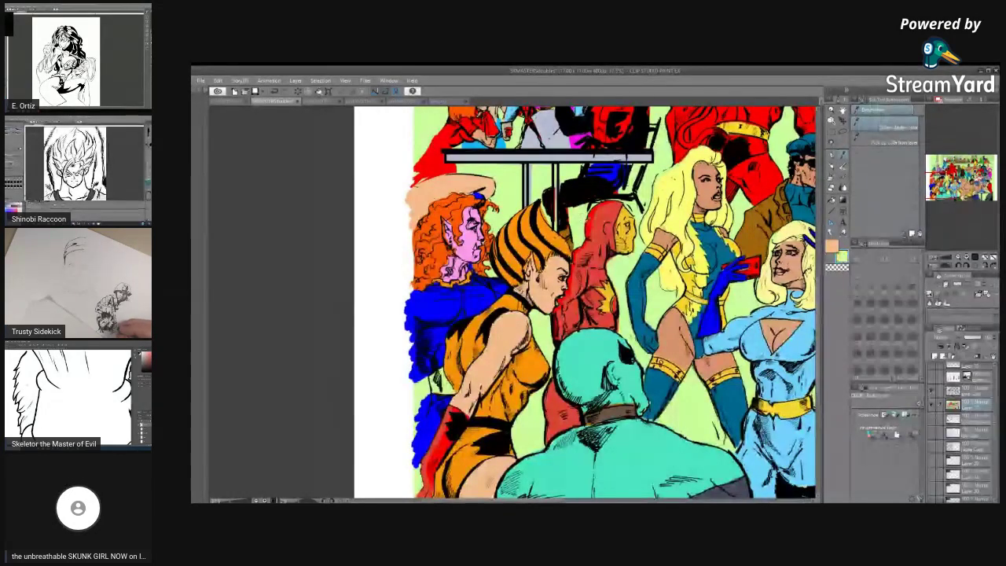
left_click(832, 157)
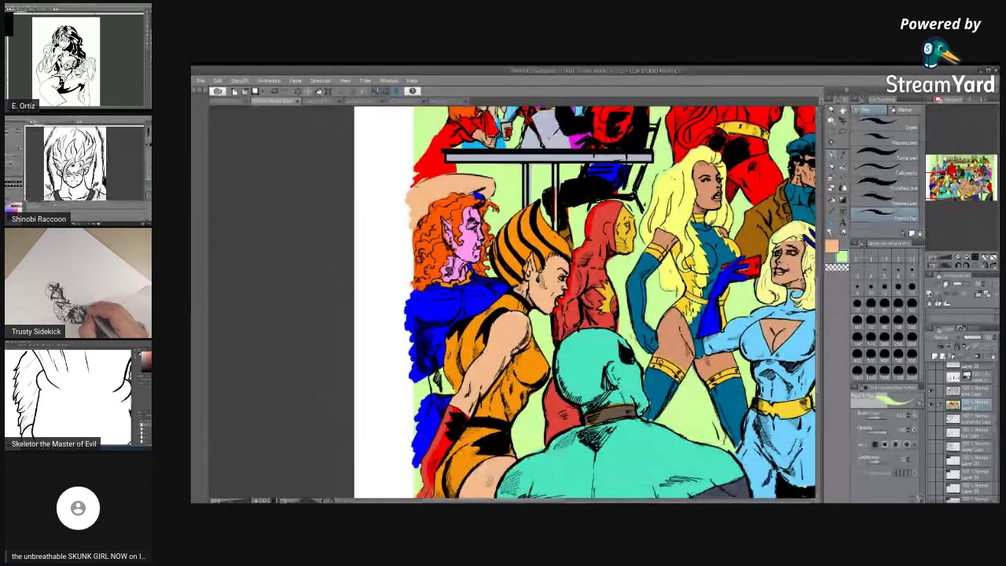
Sample the curly-haired figure's orange hair and pink face as the sub colour for the pen
left_click(843, 156)
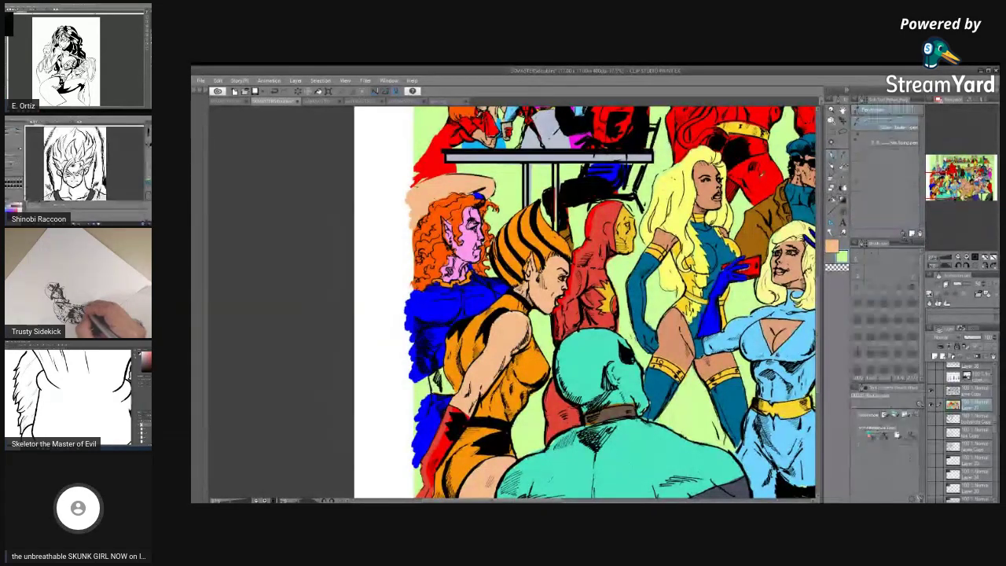
left_click(445, 228)
key("p")
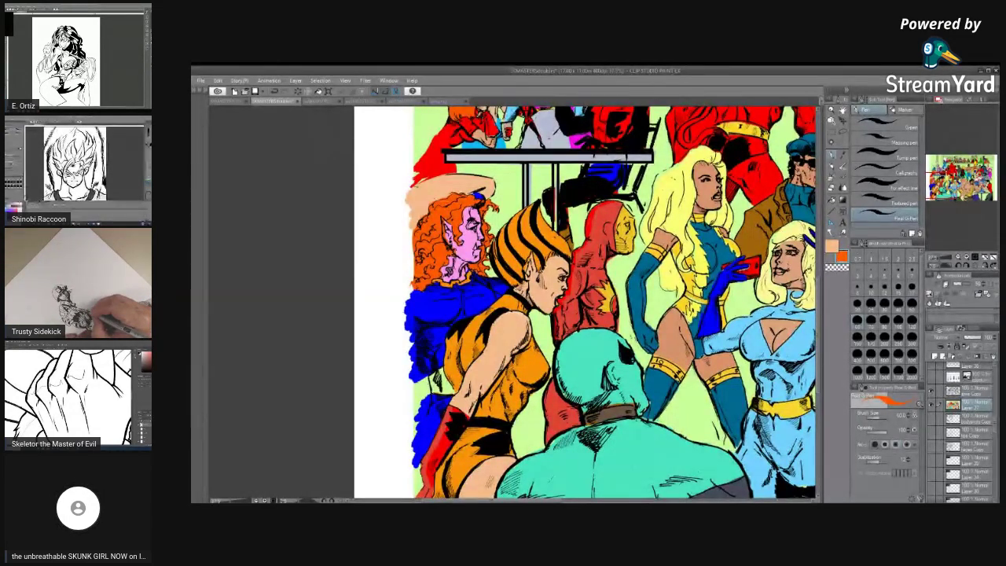
left_click(844, 167)
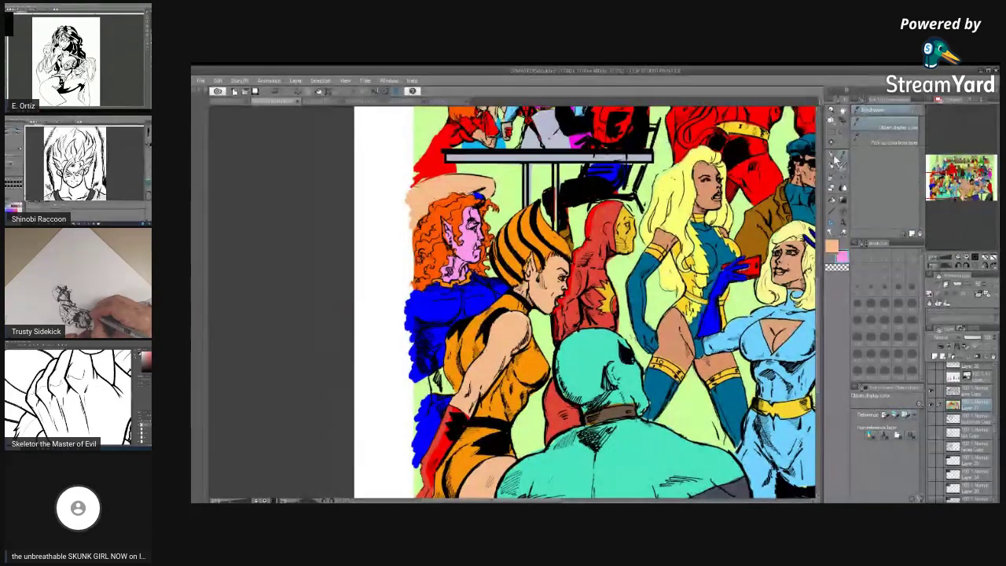
left_click(836, 159)
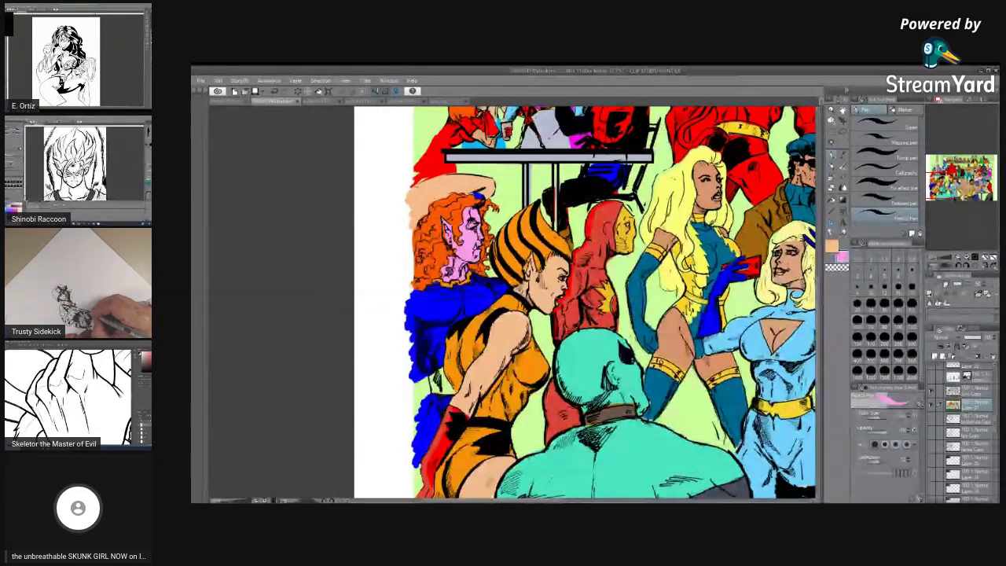